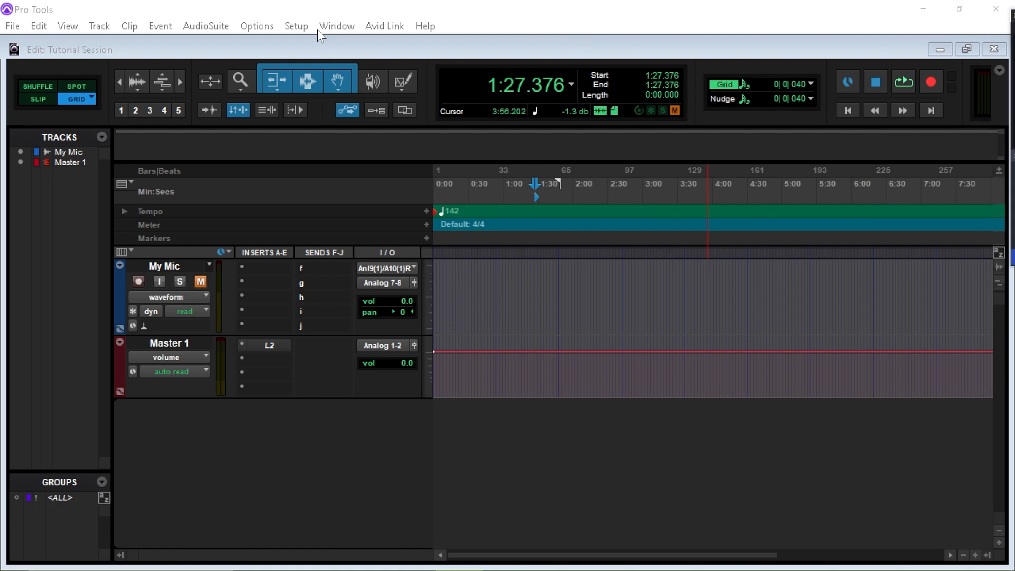
left_click(211, 26)
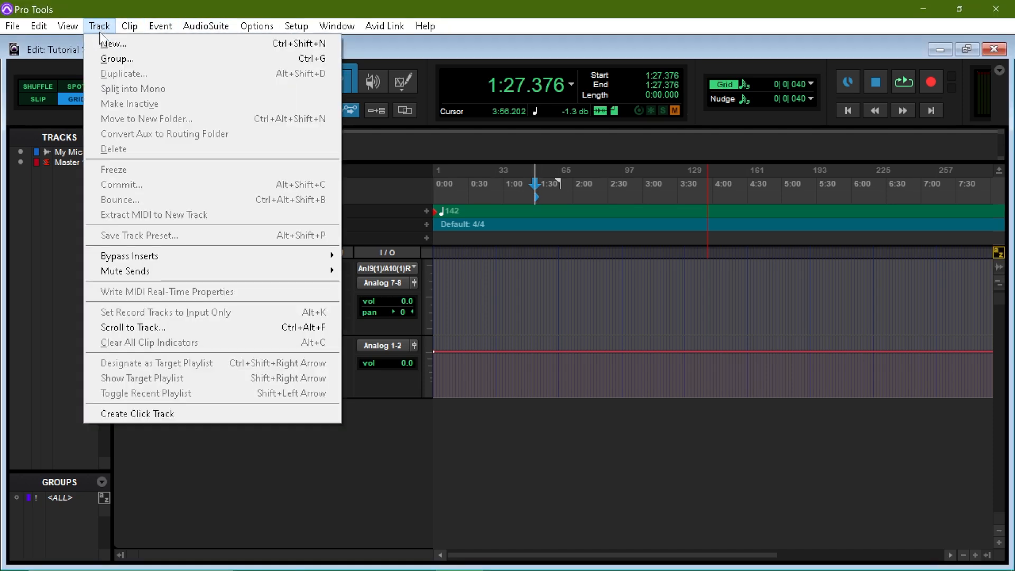
left_click(112, 44)
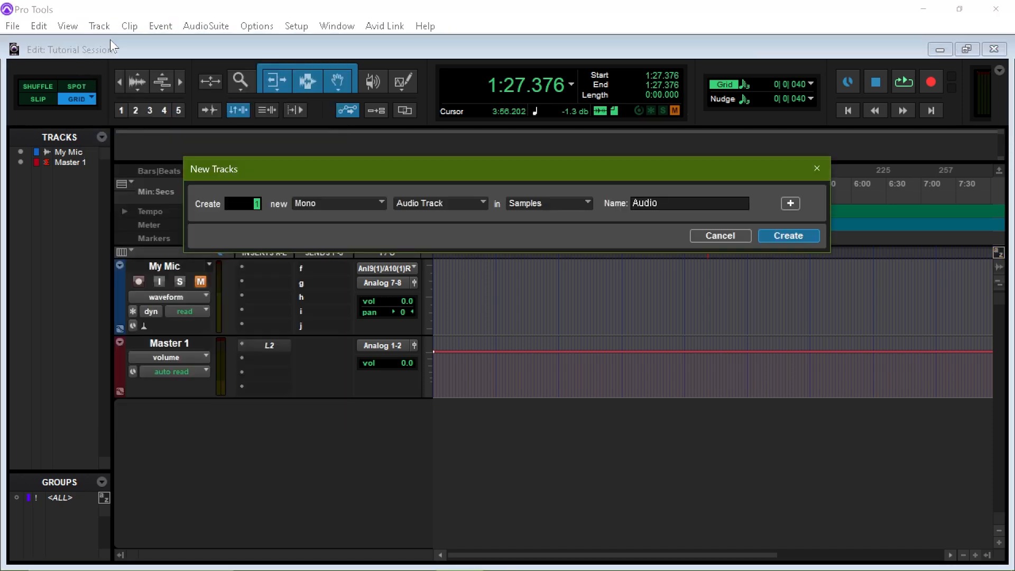
left_click(344, 205)
left_click(354, 222)
left_click(416, 209)
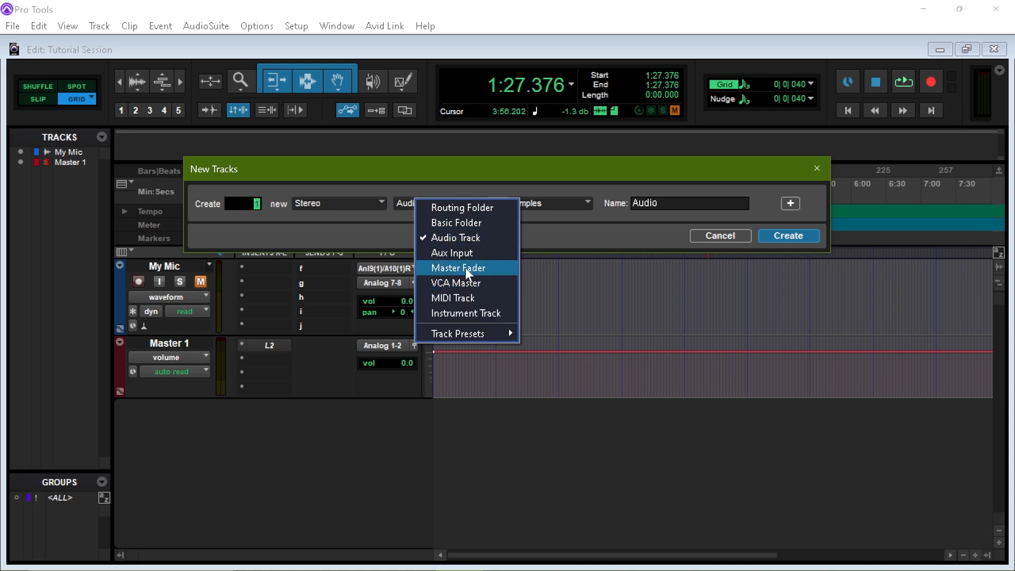
left_click(736, 235)
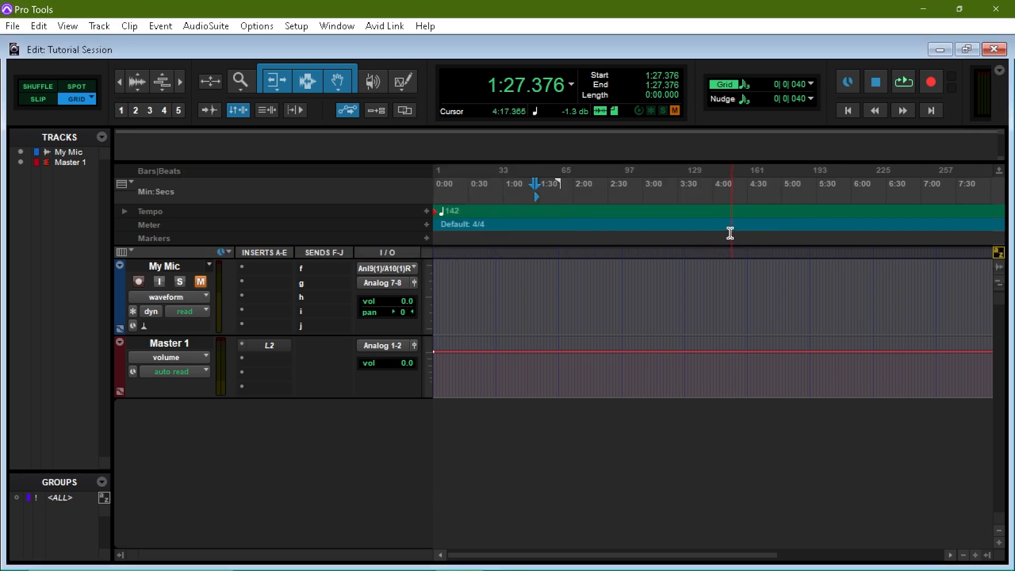
Step: Create eight new stereo Aux Input tracks after the Master 1 track
left_click(179, 346)
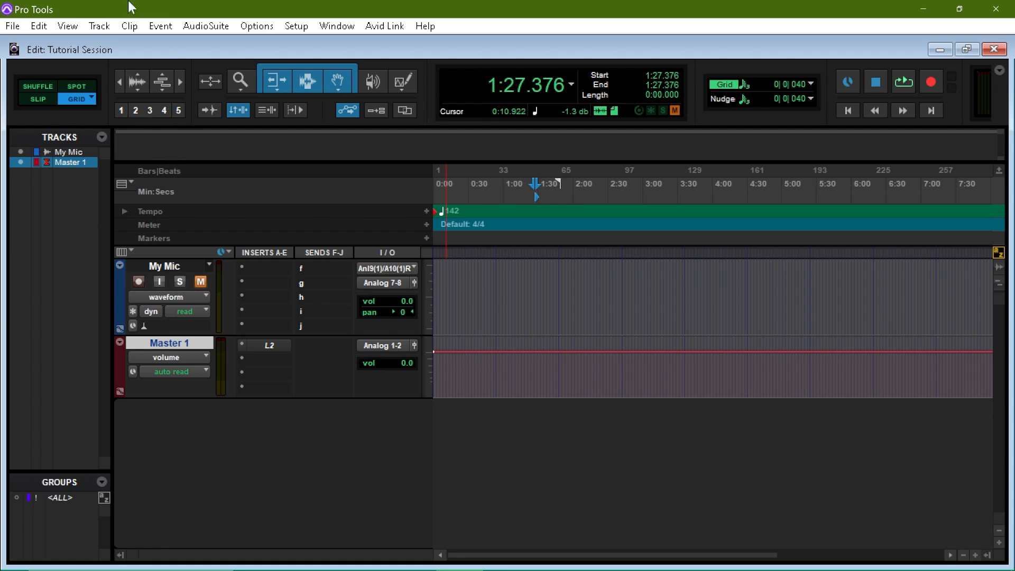
left_click(105, 27)
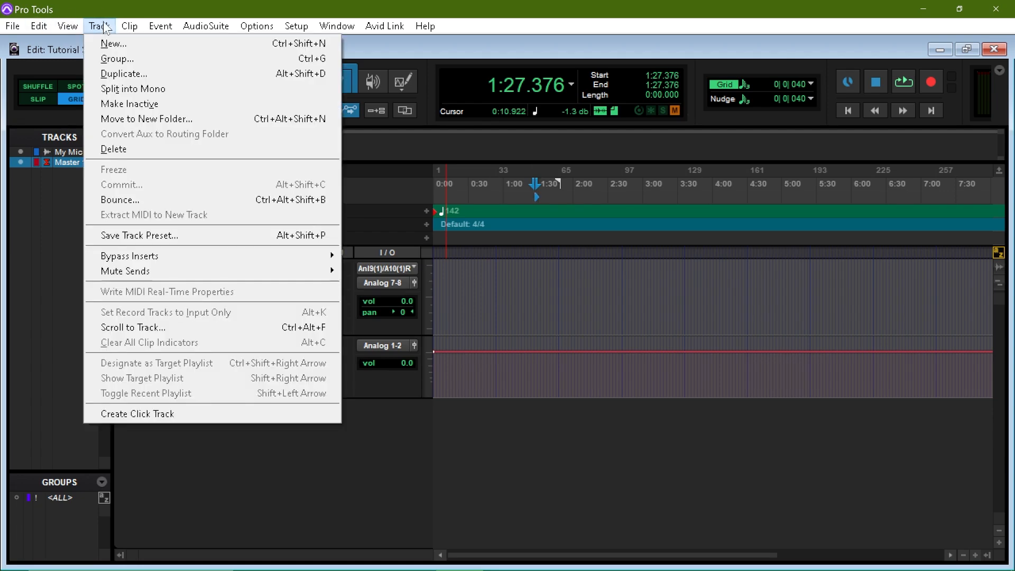
left_click(114, 44)
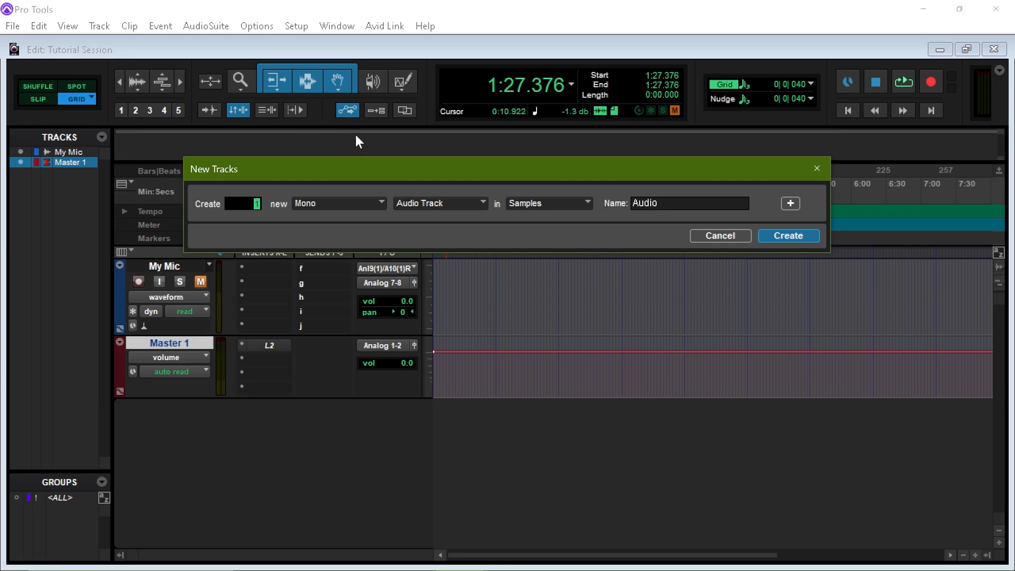
type("8")
left_click(347, 203)
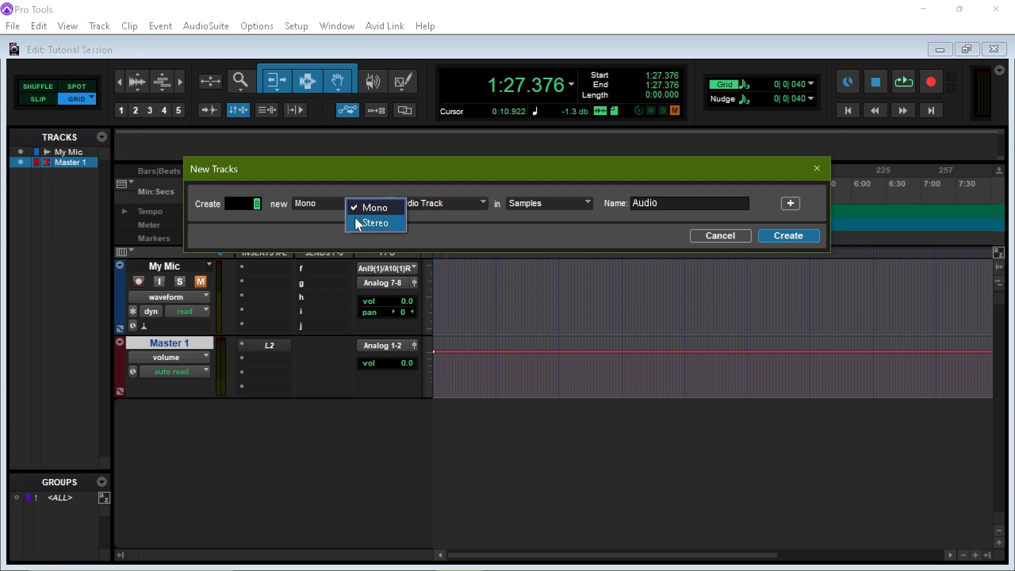
left_click(358, 223)
left_click(420, 208)
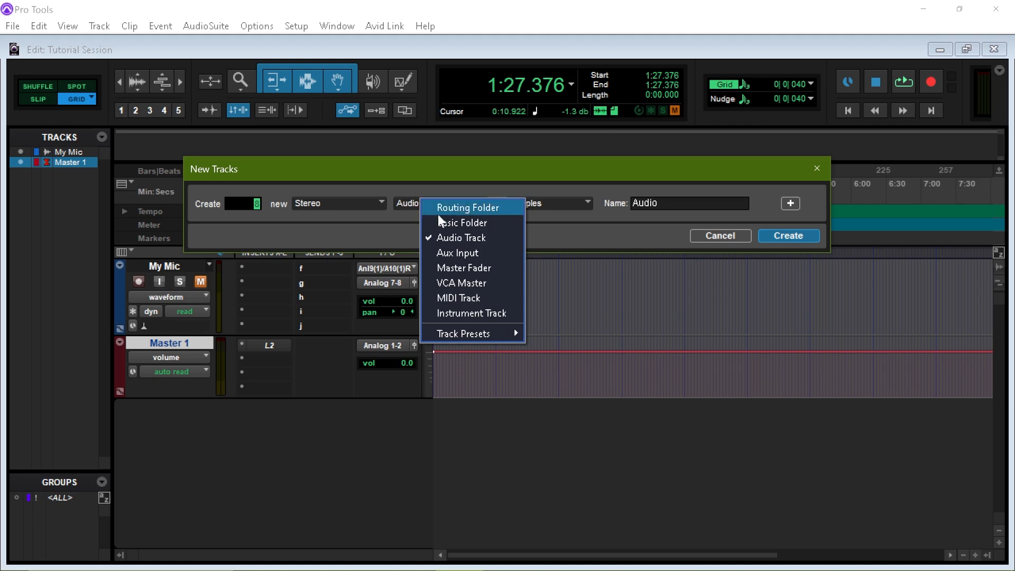
left_click(458, 255)
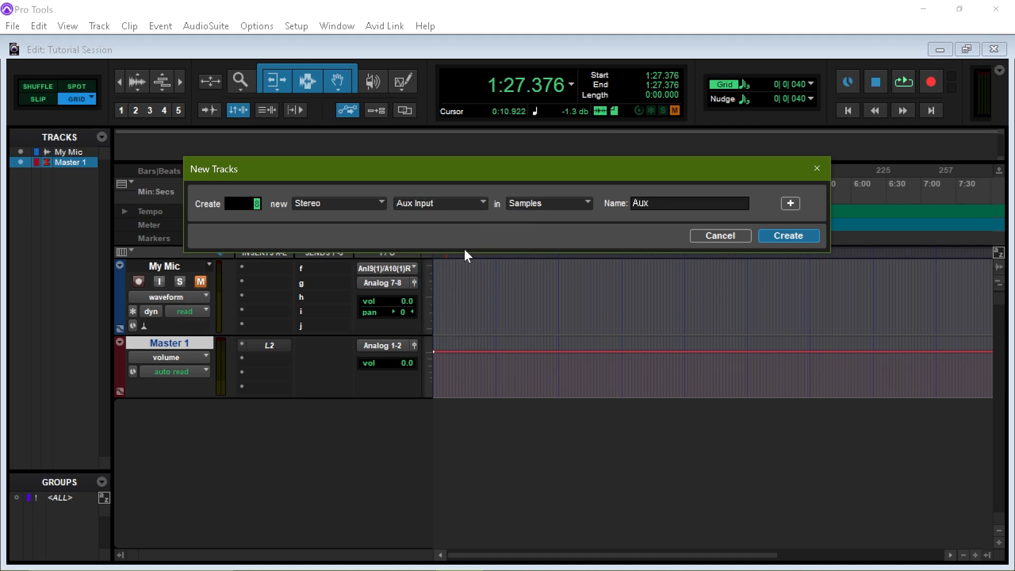
left_click(766, 235)
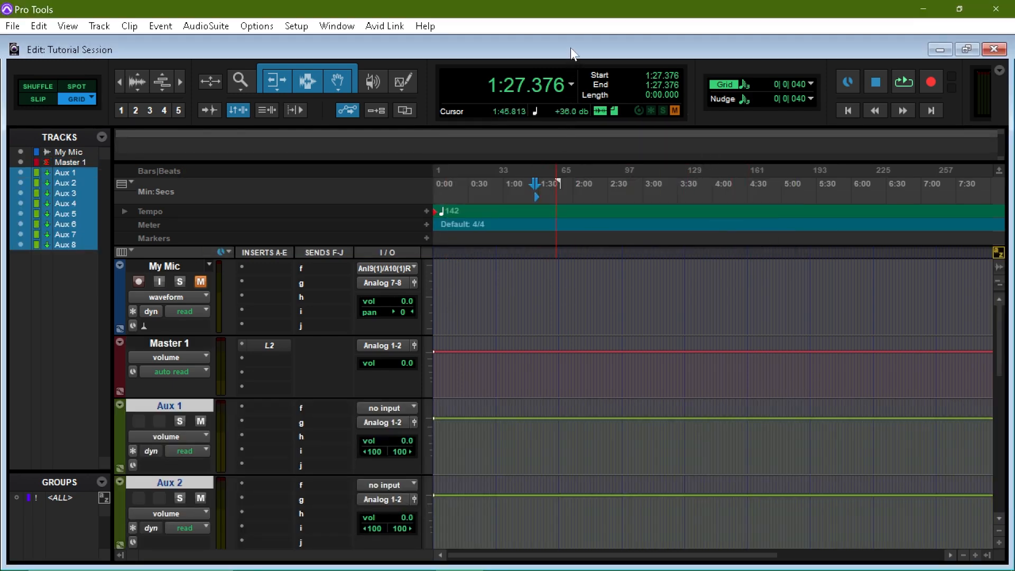
Step: Switch to the Mix window and move the Master 1 track to the end, after Aux 8
key("ctrl+equal")
scroll(415, 264, "down", 6)
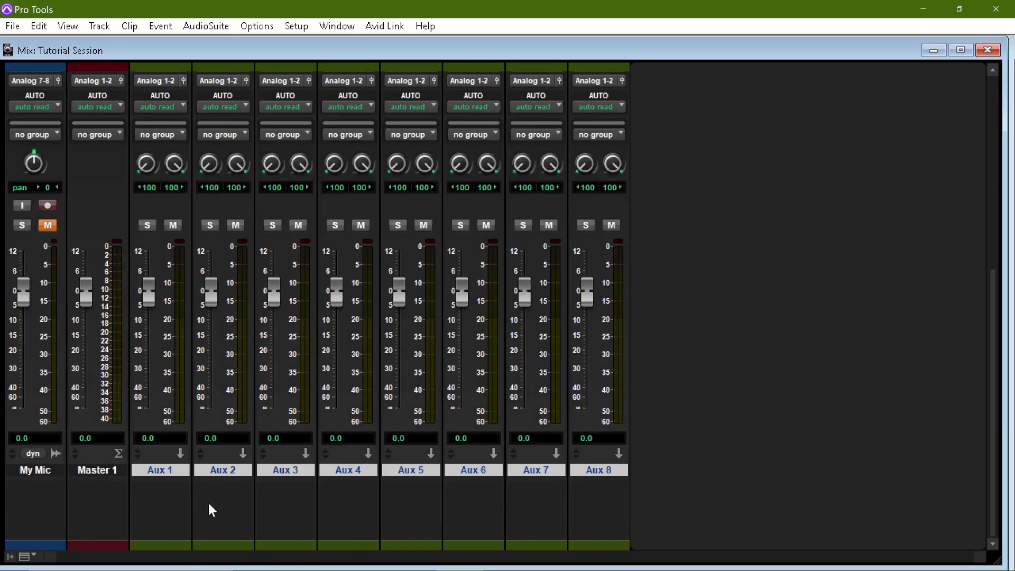
left_click_drag(75, 469, 629, 457)
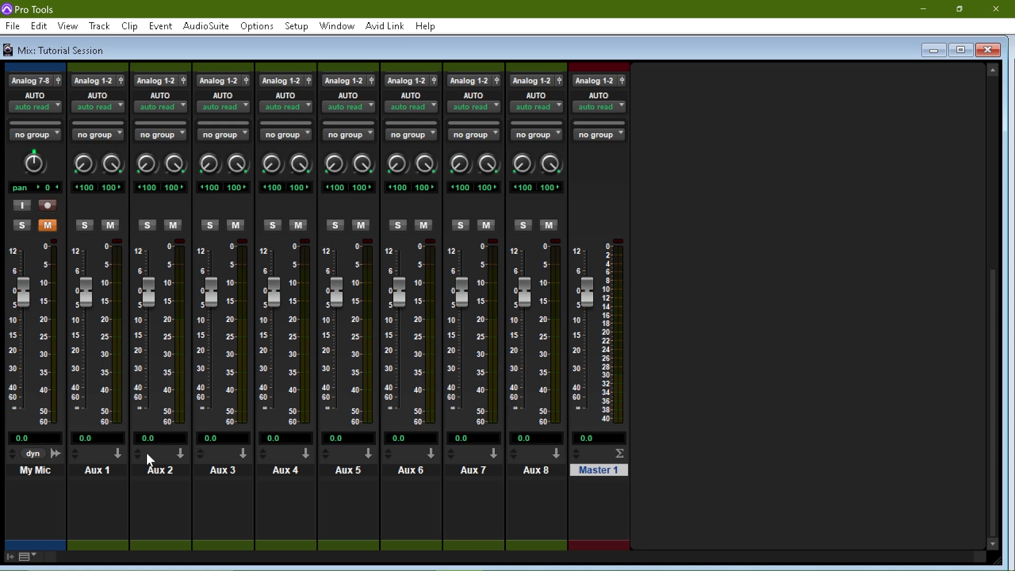
Step: Rename the Aux 1 track VerseDelay and the Aux 2 track VerseVerb
double_click(109, 472)
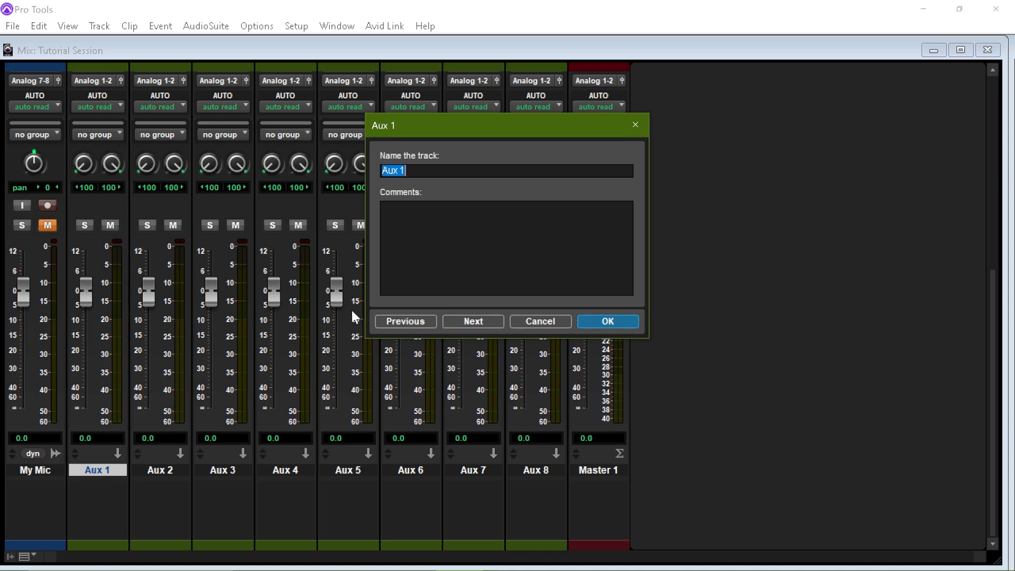
type("VerseDelay")
left_click(483, 324)
type("V")
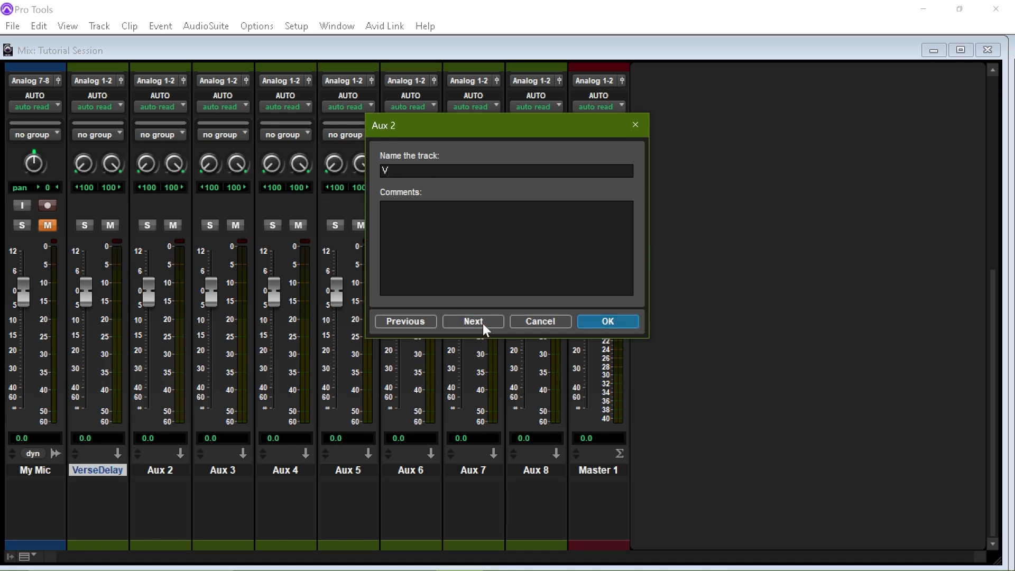
type("erseVerb")
left_click(481, 322)
Step: Rename the Aux 3 track VerseBack and the Aux 4 track VerseLead
type("VerseBack")
left_click(493, 322)
type("VerseLea")
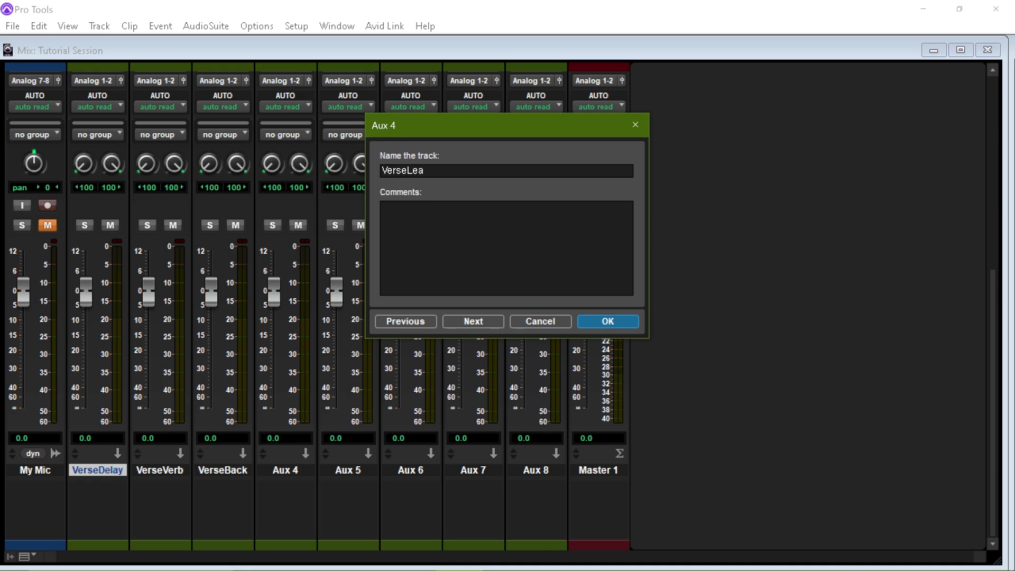
type("d")
left_click(484, 323)
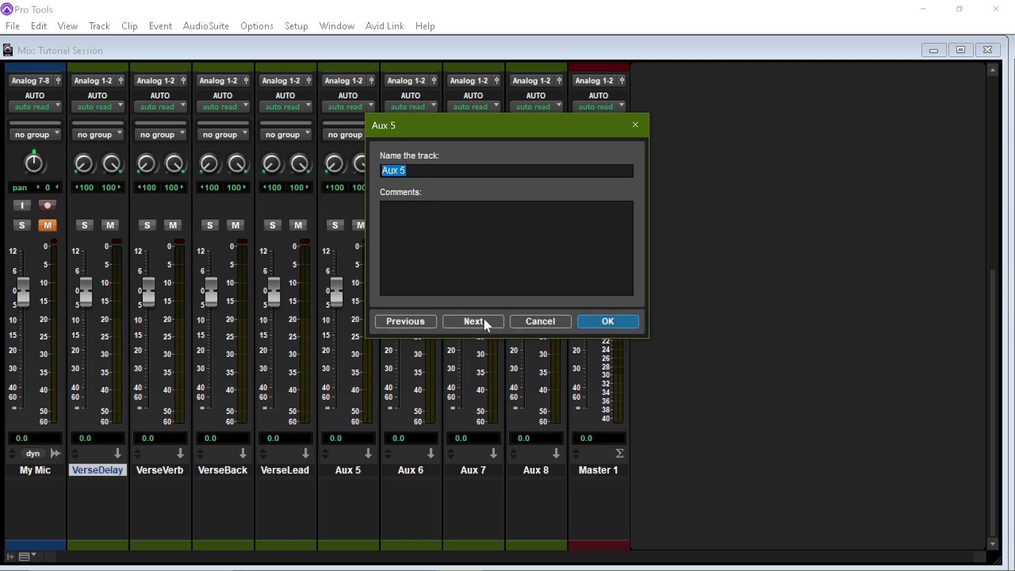
Step: Rename the Aux 5 track VersePComp and close the track naming dialog
type("VerseP")
type("omp")
key("BackSpace")
key("BackSpace")
key("BackSpace")
key("BackSpace")
type("PComop")
key("BackSpace")
key("BackSpace")
type("p")
left_click(587, 323)
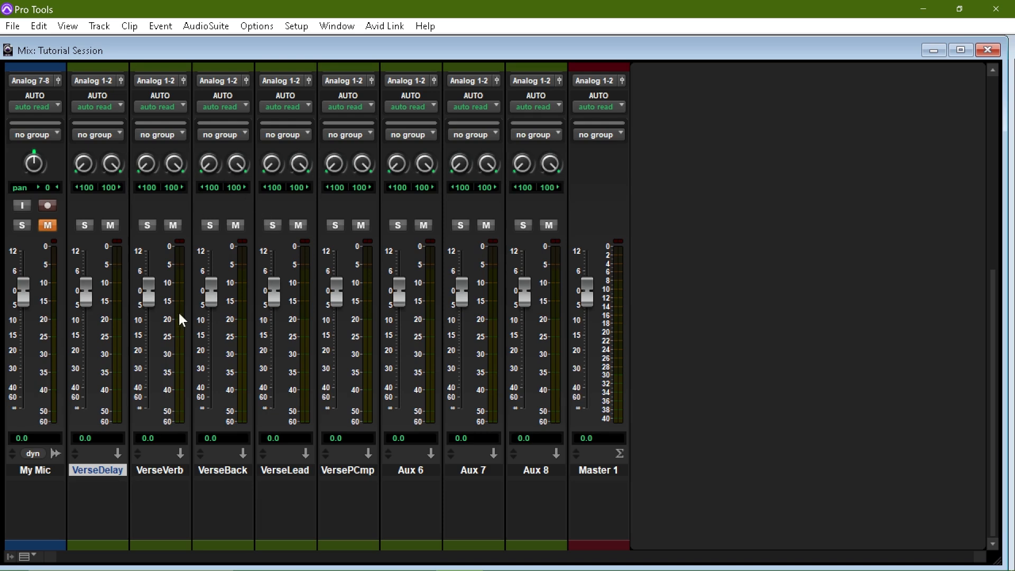
Step: Rename the Aux 8 track 2mix
scroll(172, 339, "up", 3)
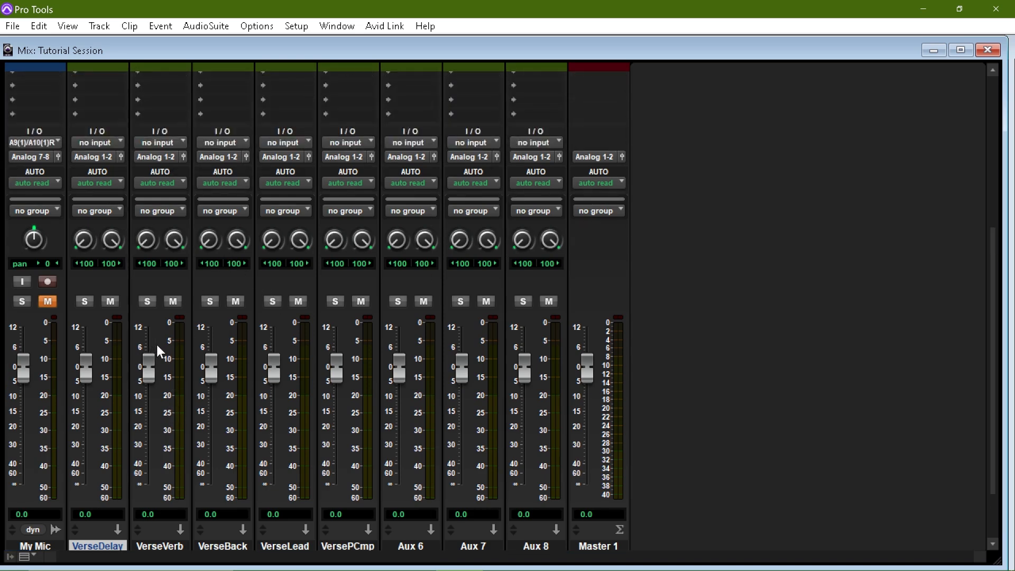
left_click(547, 545)
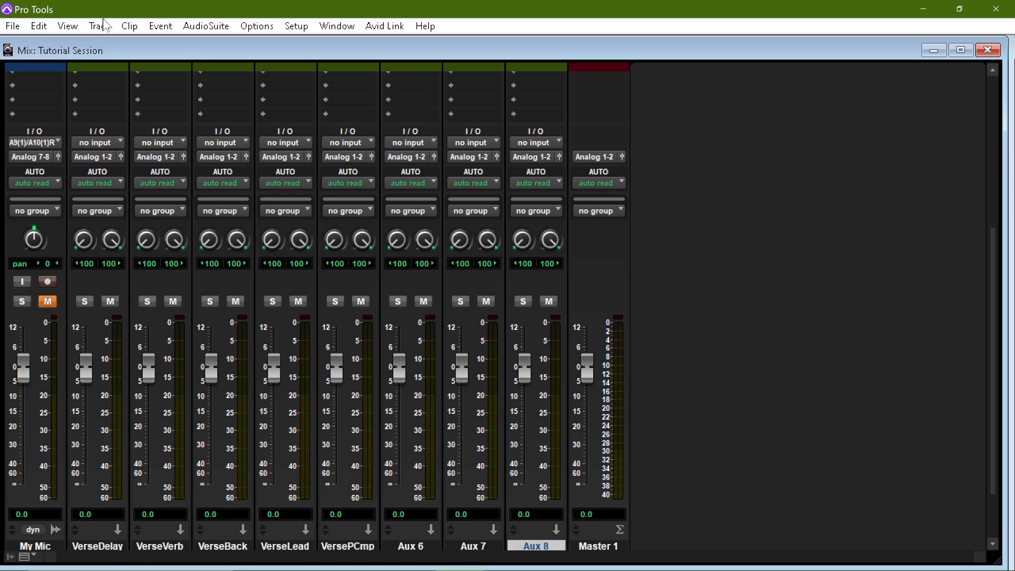
double_click(544, 545)
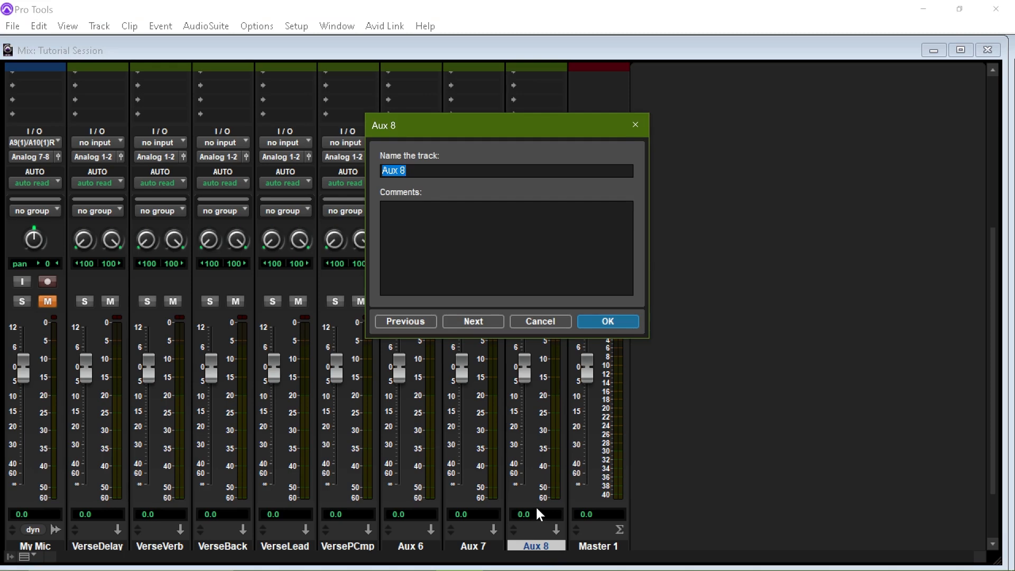
type("2mix")
key("Return")
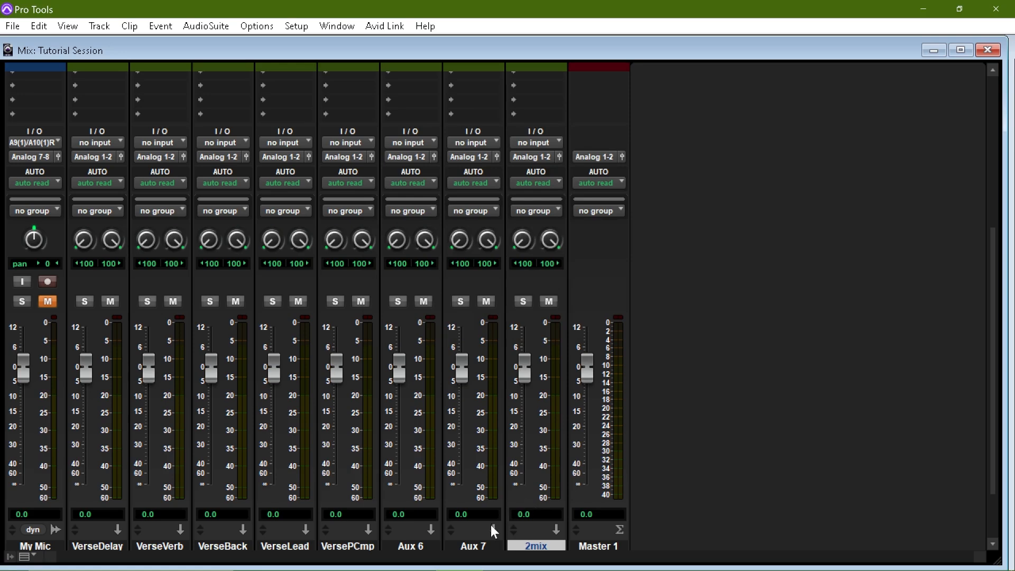
Step: Rename the Aux 7 track AllVox
scroll(484, 531, "up", 1)
scroll(468, 471, "down", 3)
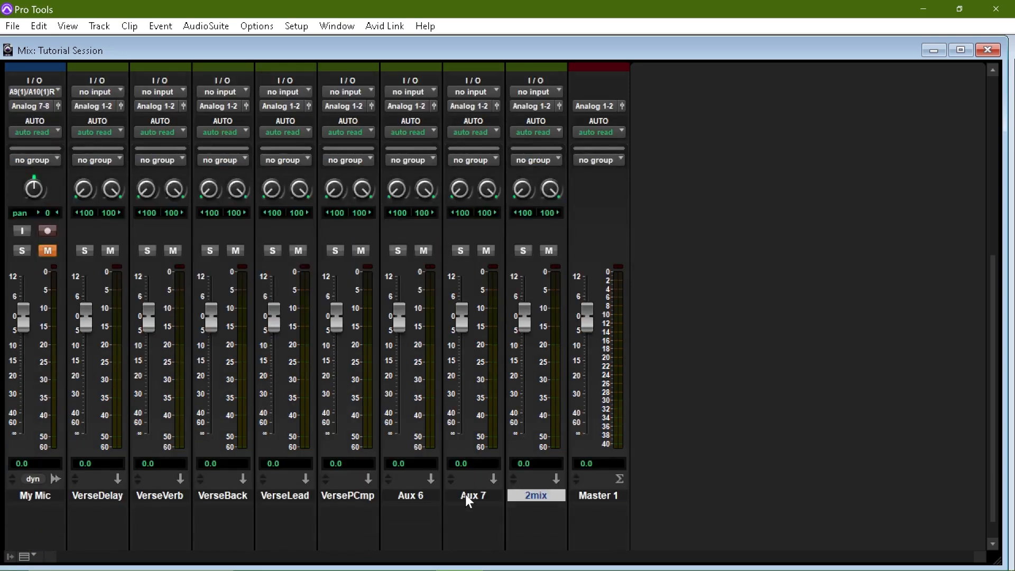
double_click(465, 495)
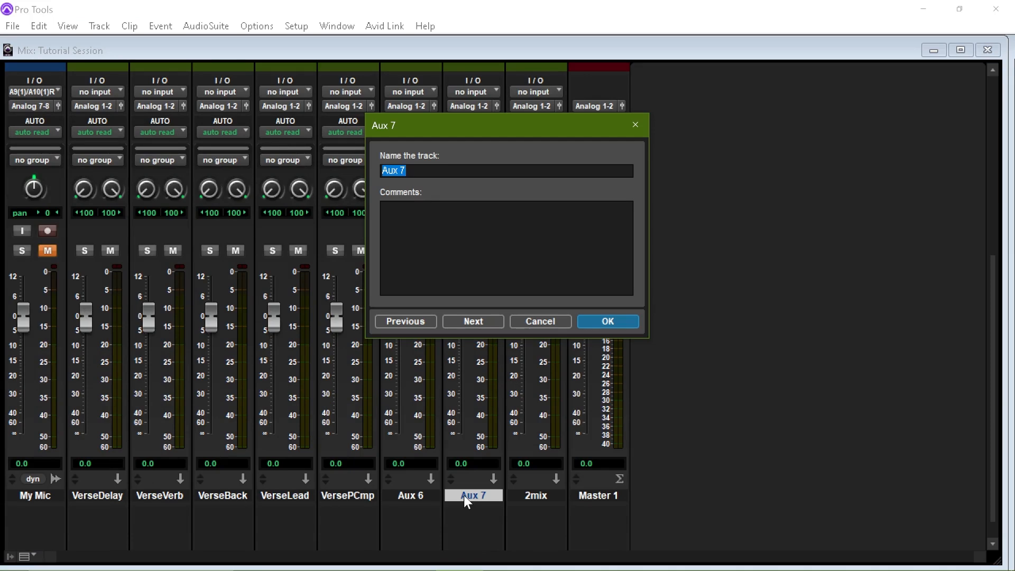
type("AllVox")
key("Return")
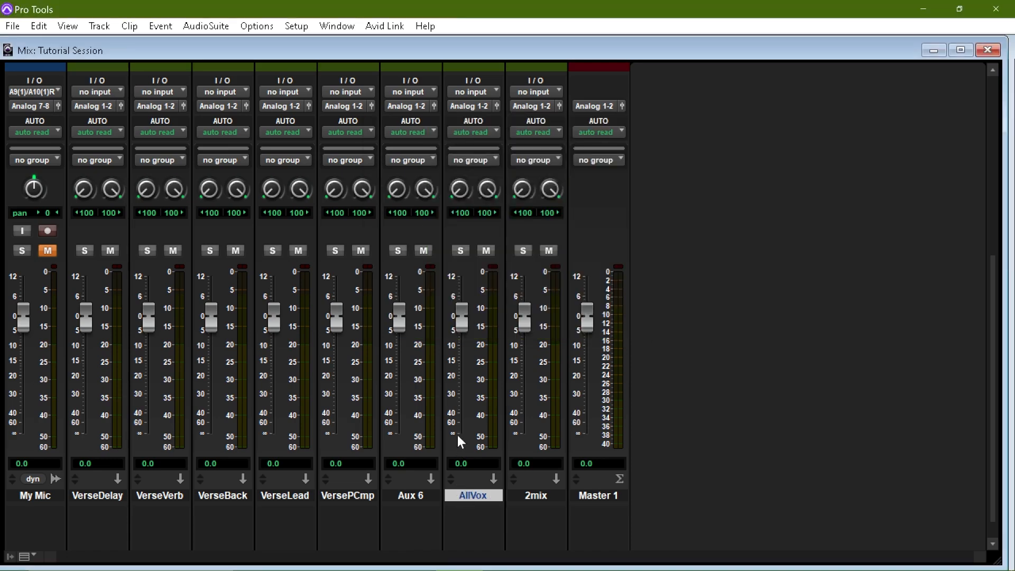
Step: Set the AllVox track's input to the AllVox (Stereo) bus and its output to the 2mix (Stereo) bus
scroll(461, 370, "up", 3)
scroll(467, 264, "down", 4)
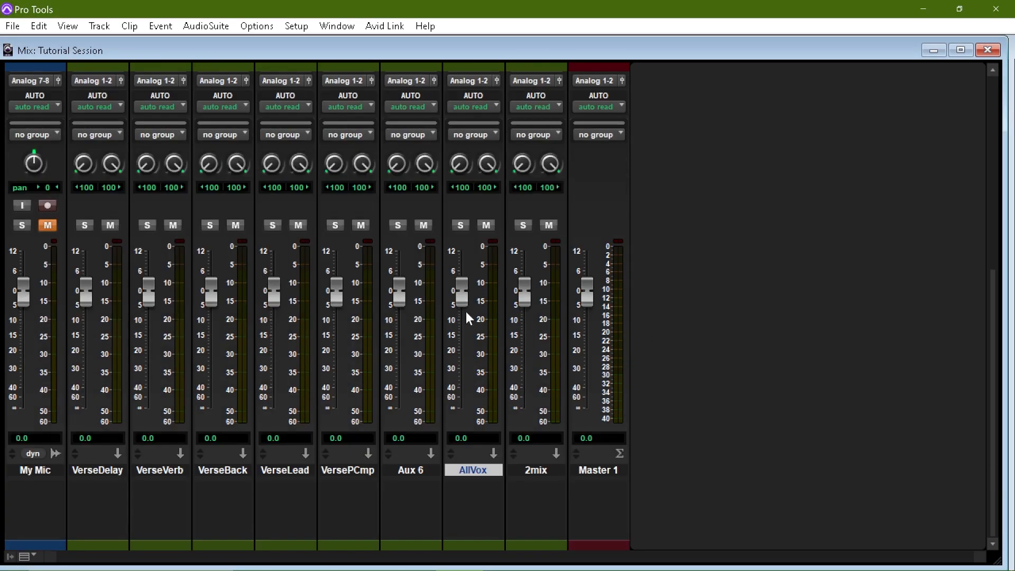
scroll(479, 372, "up", 2)
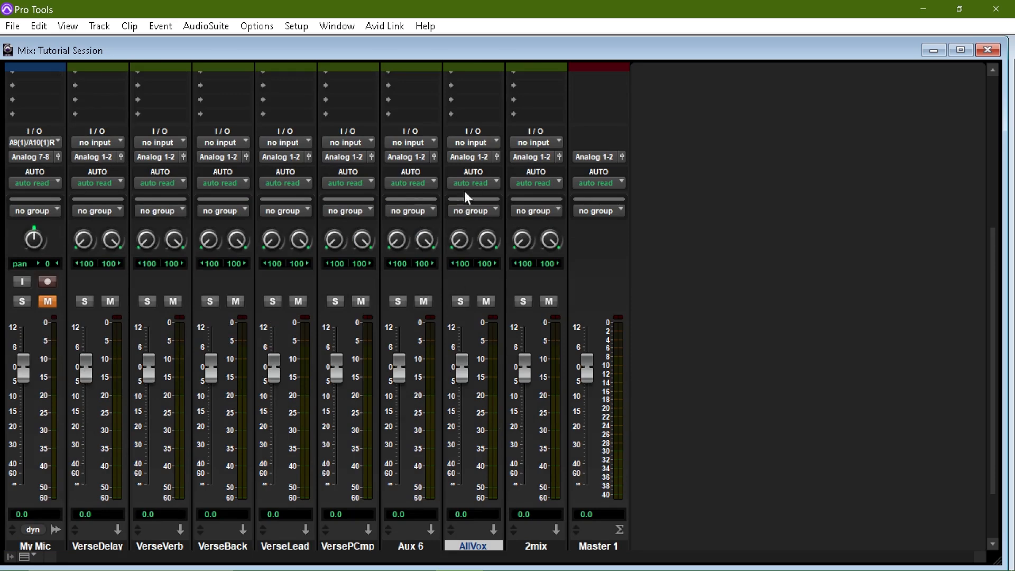
left_click(483, 145)
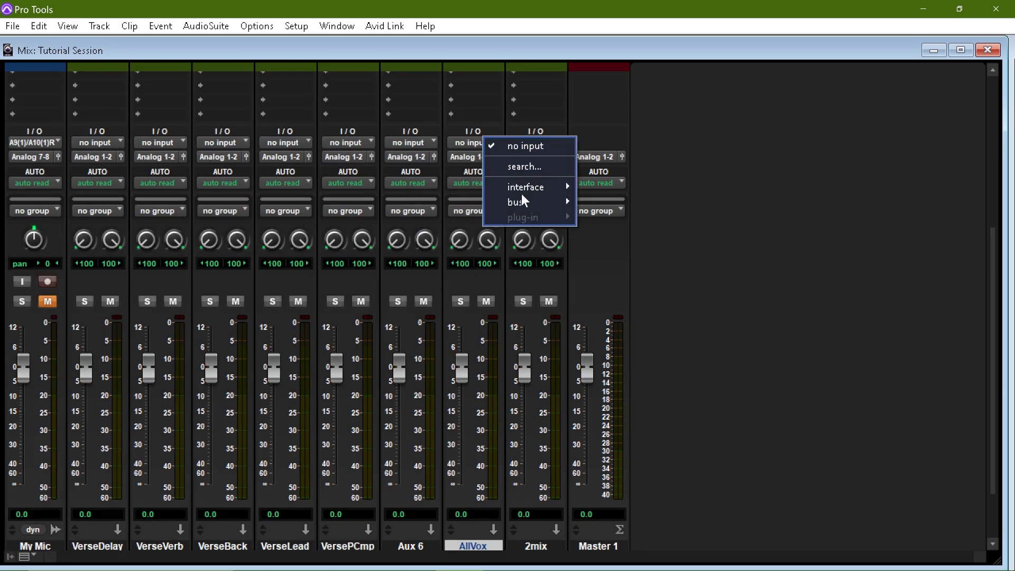
mouse_move(522, 200)
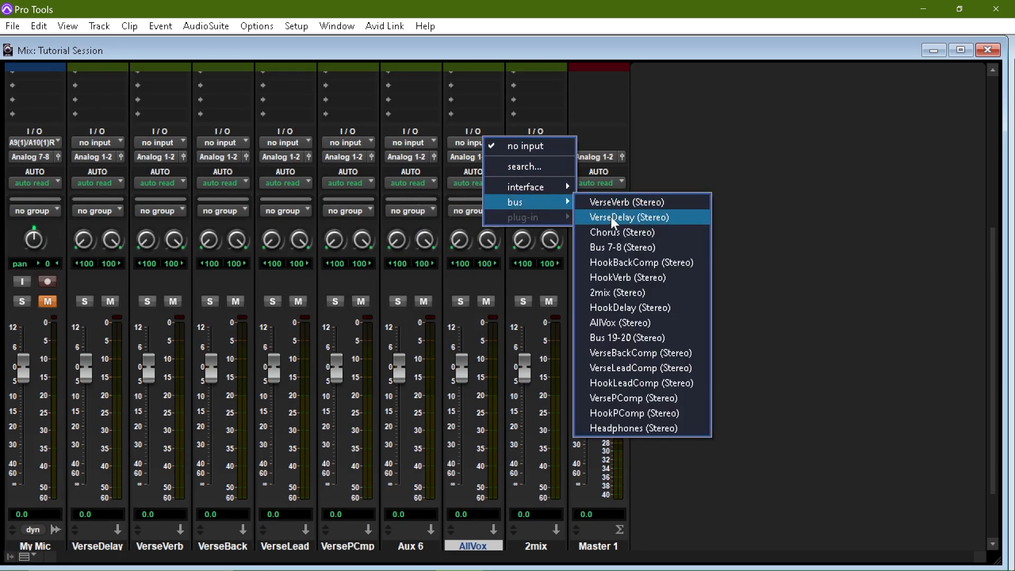
left_click(632, 321)
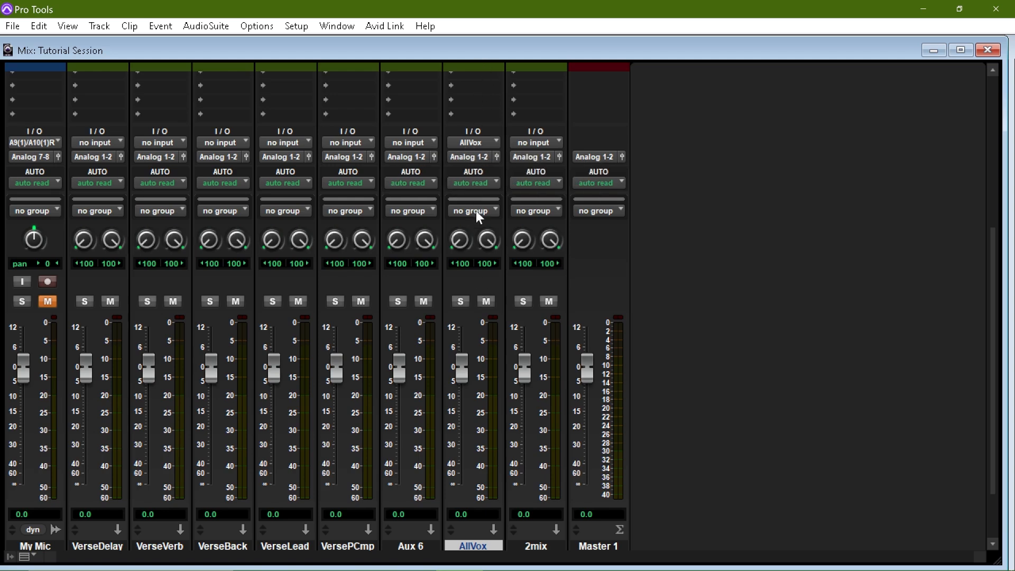
left_click(477, 154)
mouse_move(533, 220)
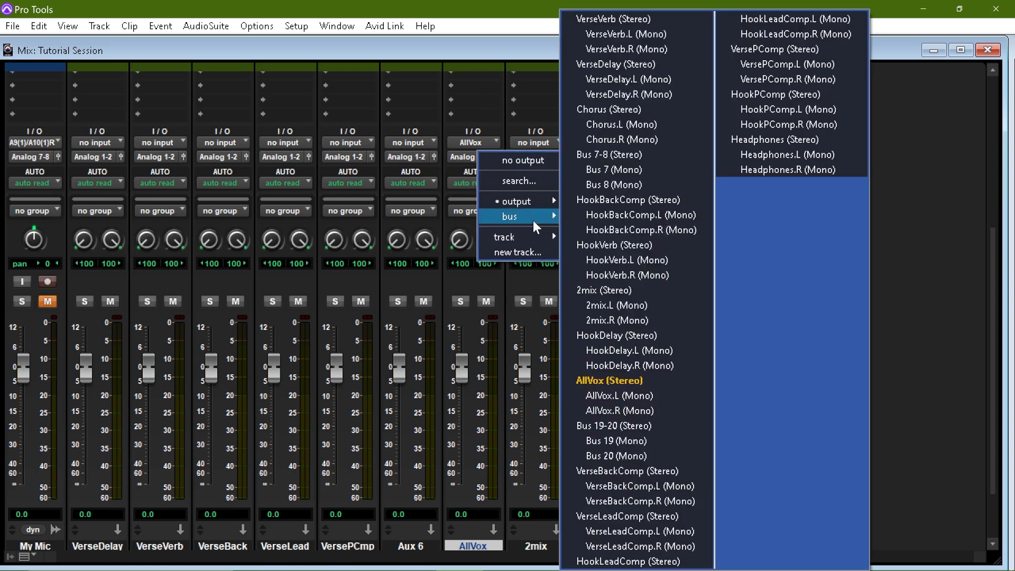
left_click(600, 286)
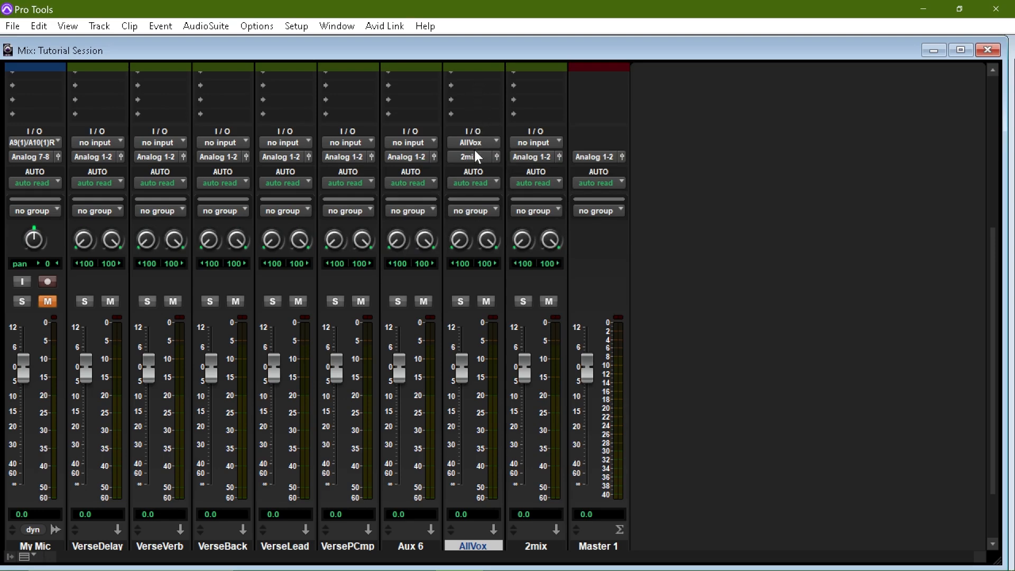
Step: Set the 2mix track's input to the 2mix (Stereo) bus
left_click(524, 144)
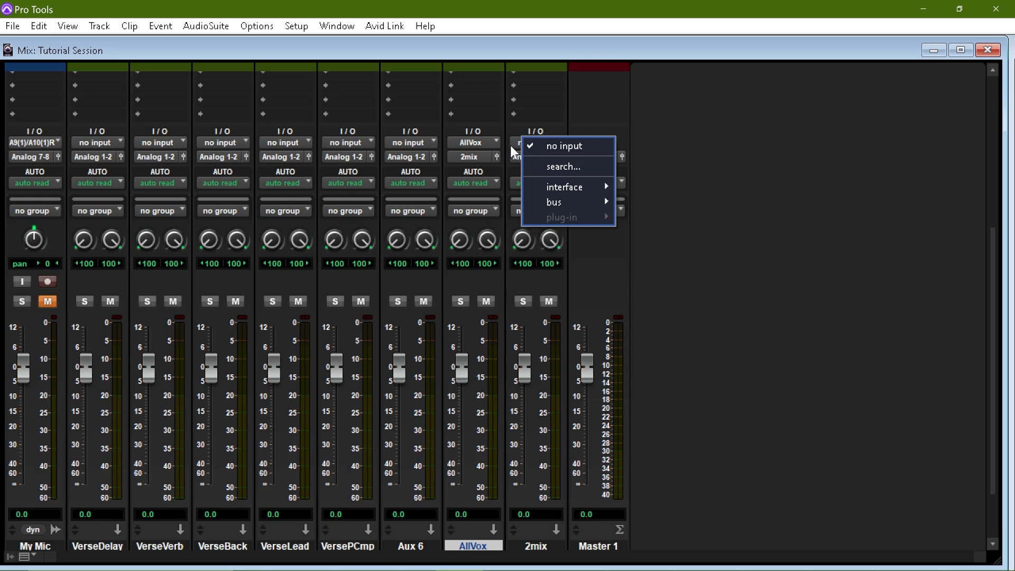
mouse_move(581, 202)
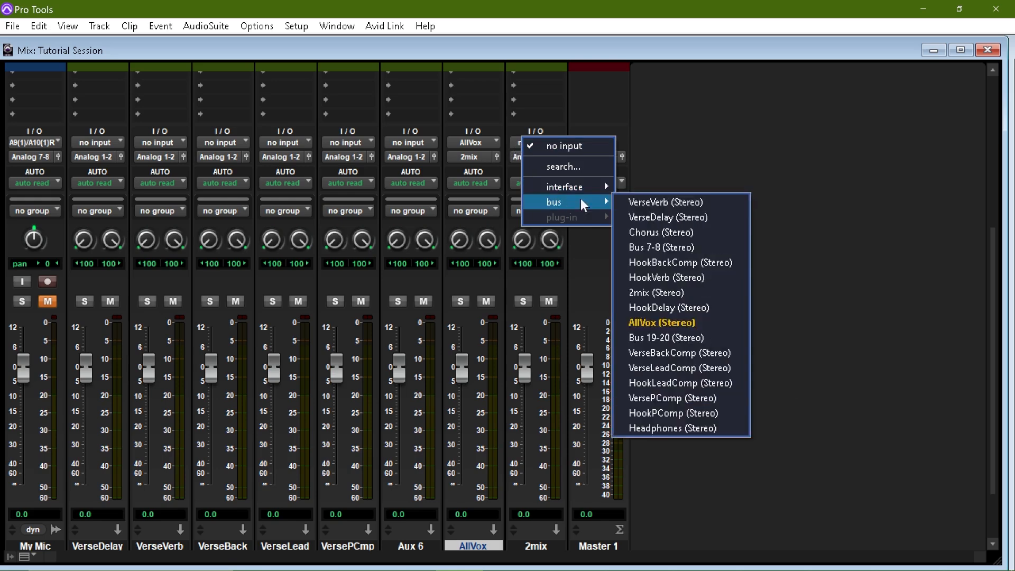
left_click(652, 294)
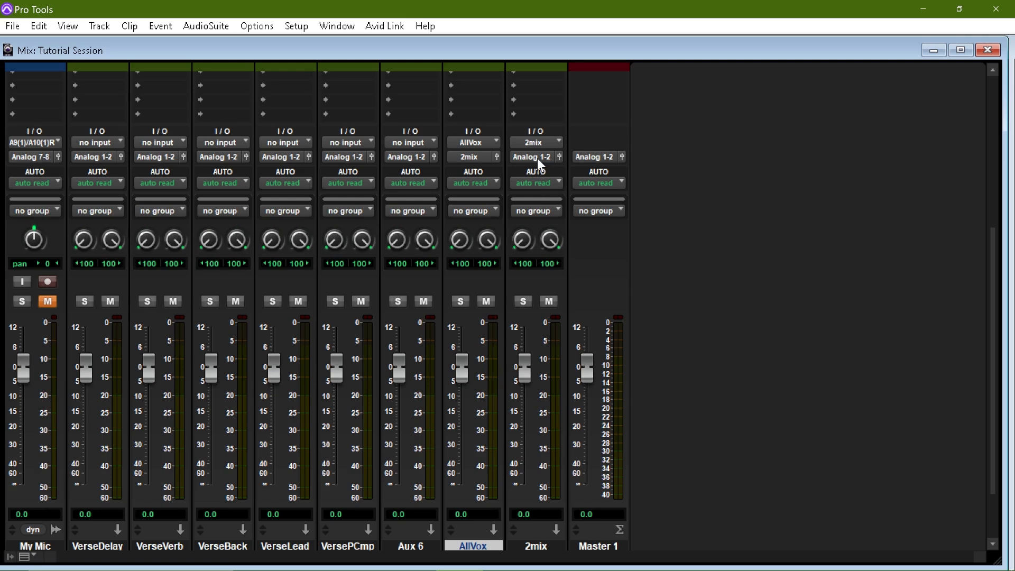
Step: Set the AllVox track's output to Analog 7-8 (Stereo)
left_click(479, 157)
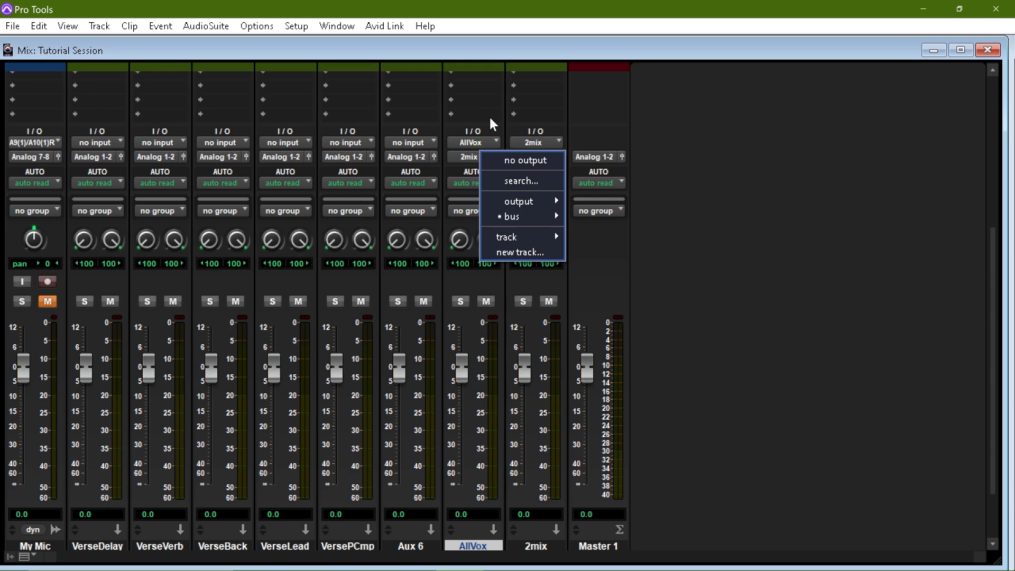
left_click(483, 52)
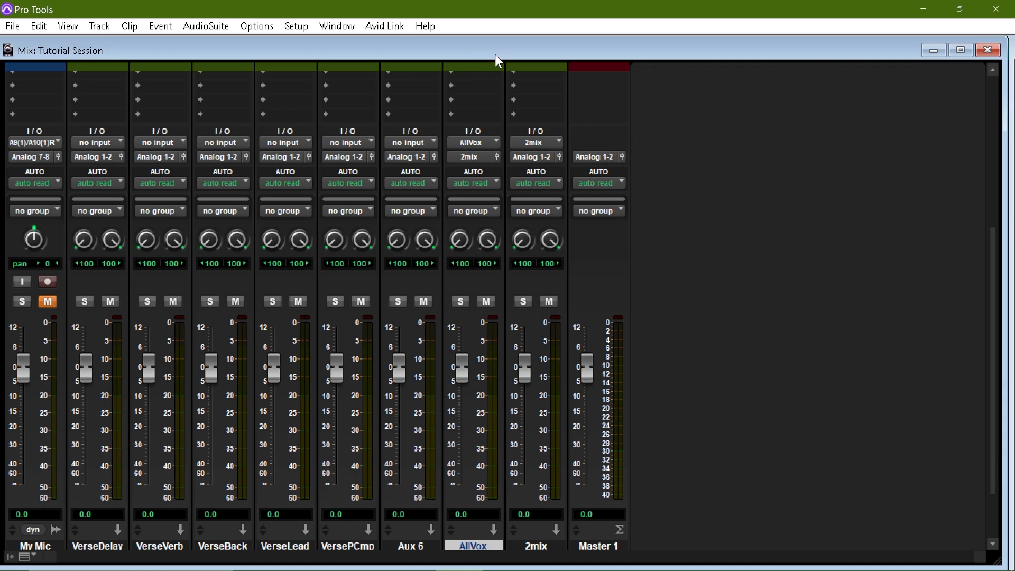
left_click(473, 157)
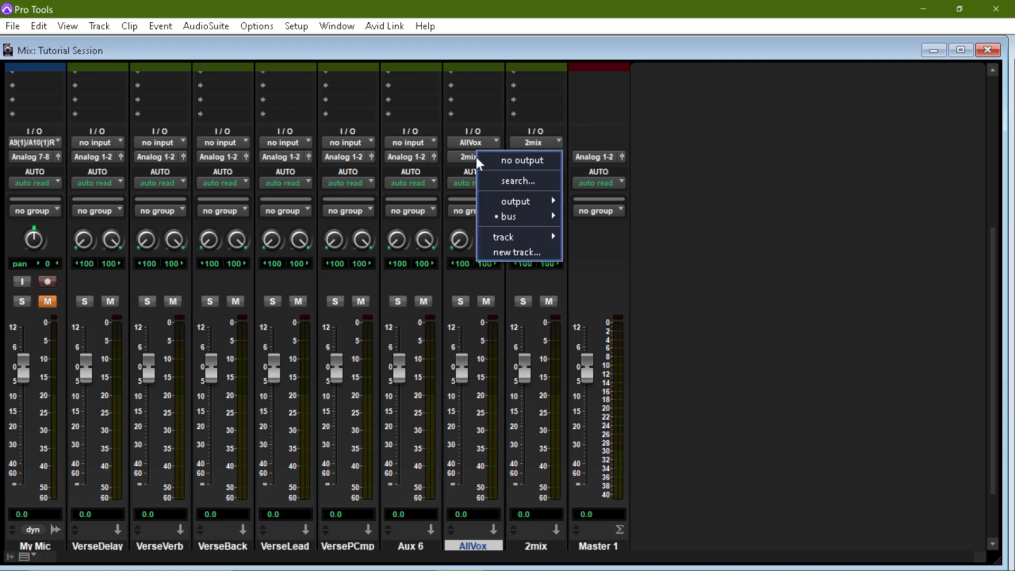
mouse_move(494, 213)
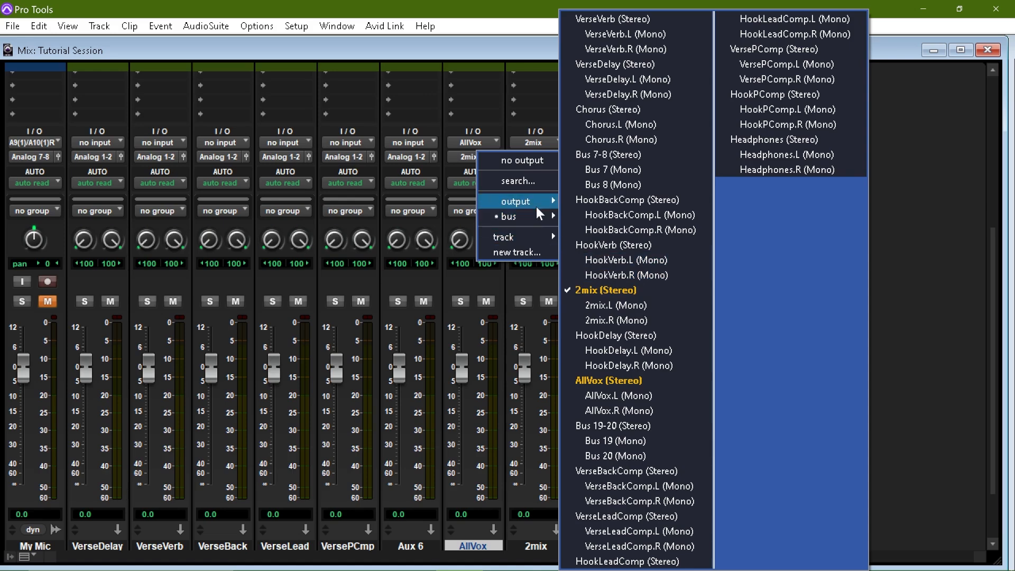
mouse_move(536, 205)
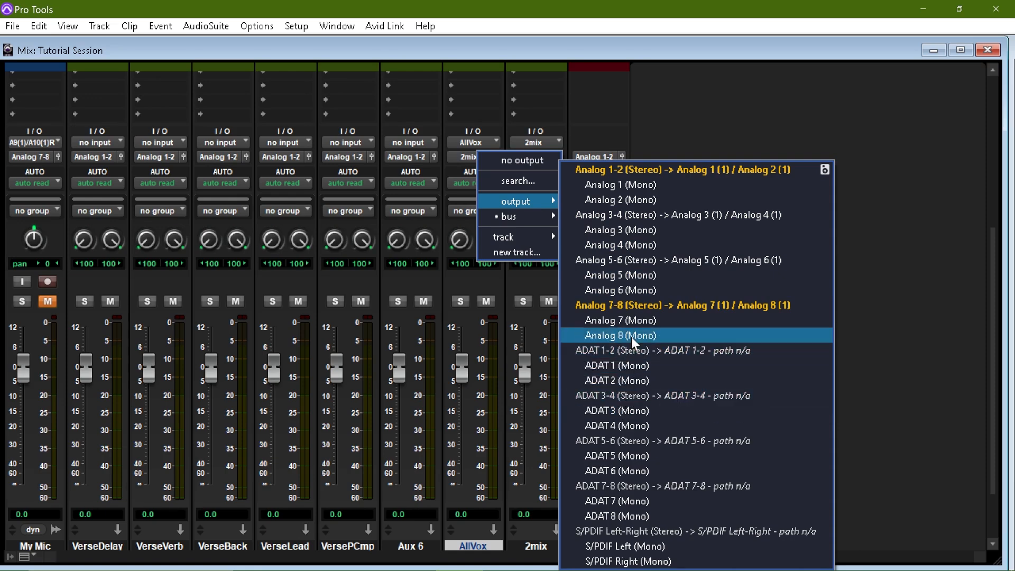
left_click(631, 309)
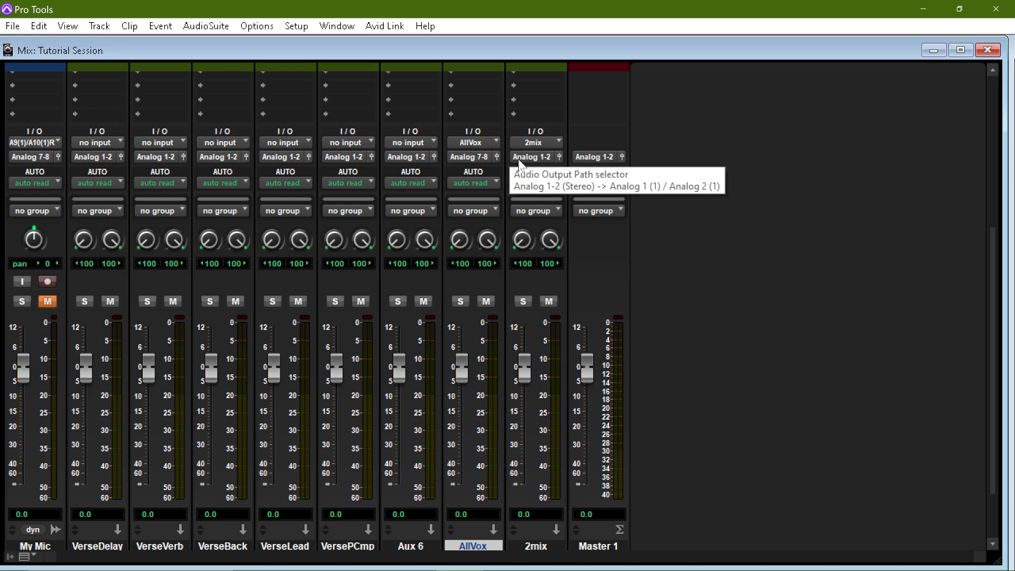
Step: Set the 2mix track's input to the Analog 7 (1) / Analog 8 (1) (Stereo) interface pair
left_click(523, 140)
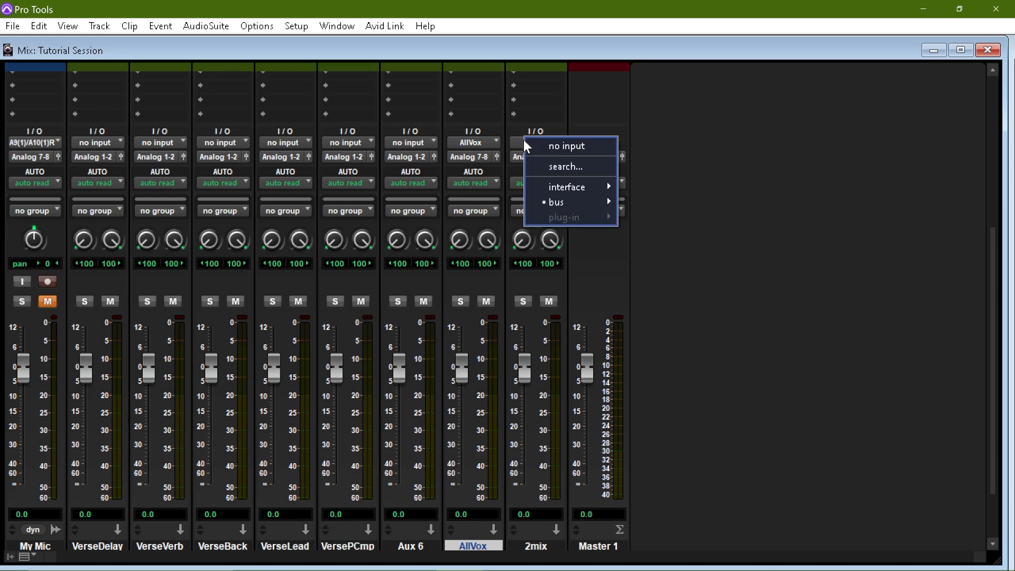
mouse_move(548, 187)
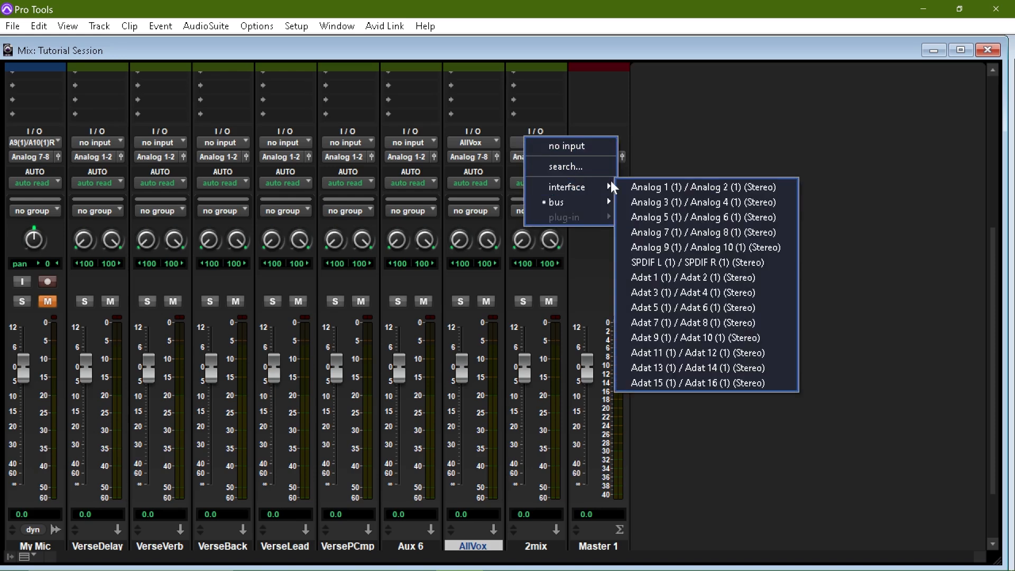
left_click(687, 231)
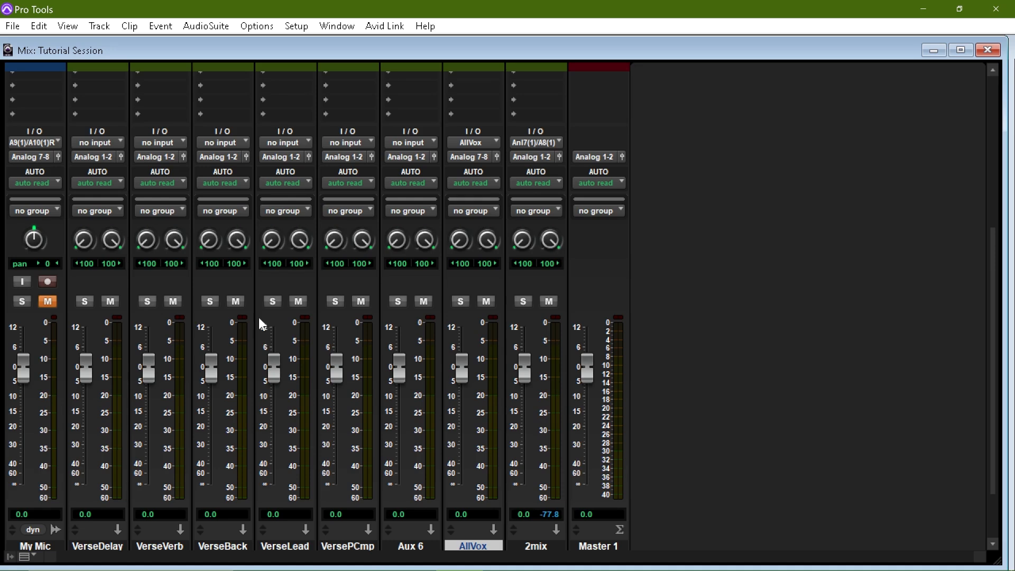
Step: Delete the unused Aux 6 track from the mix
scroll(436, 533, "up", 1)
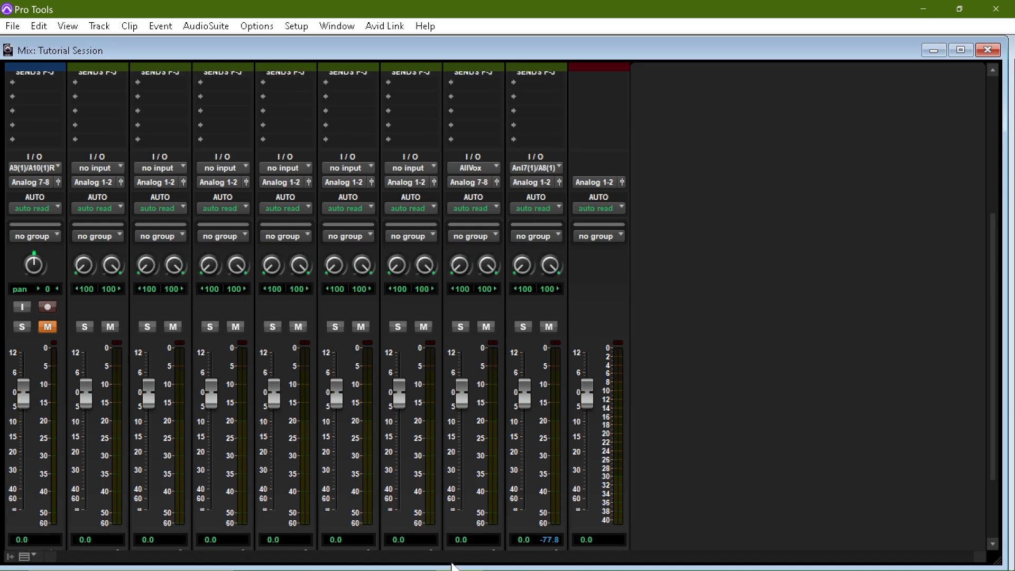
scroll(457, 535, "down", 4)
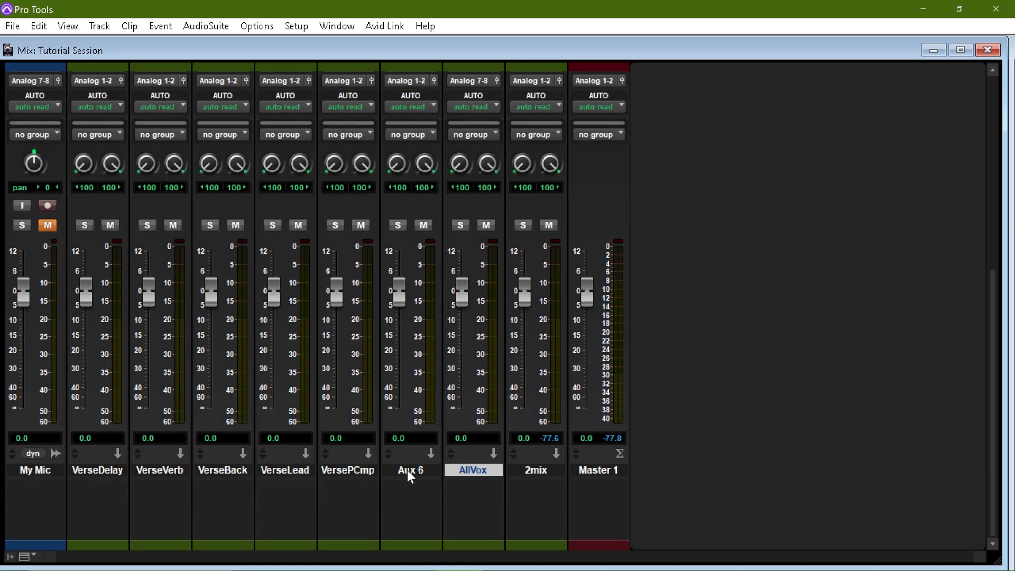
right_click(407, 470)
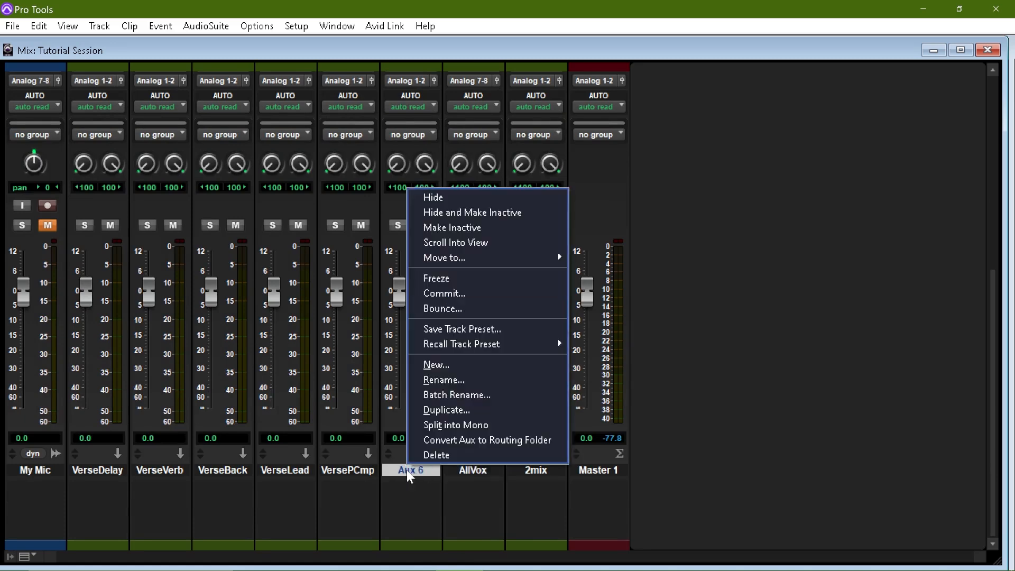
left_click(421, 457)
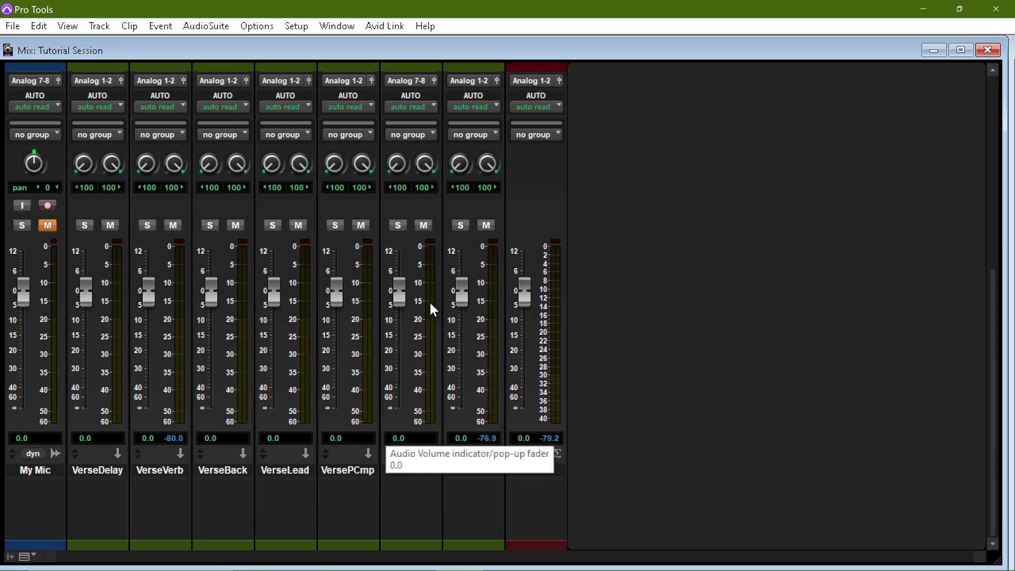
scroll(383, 344, "up", 5)
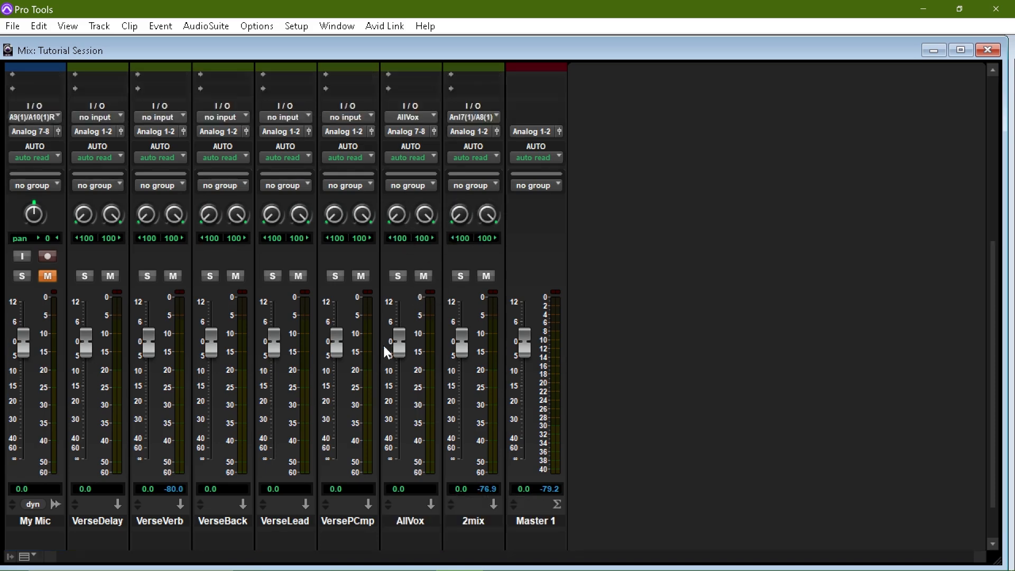
scroll(384, 349, "down", 1)
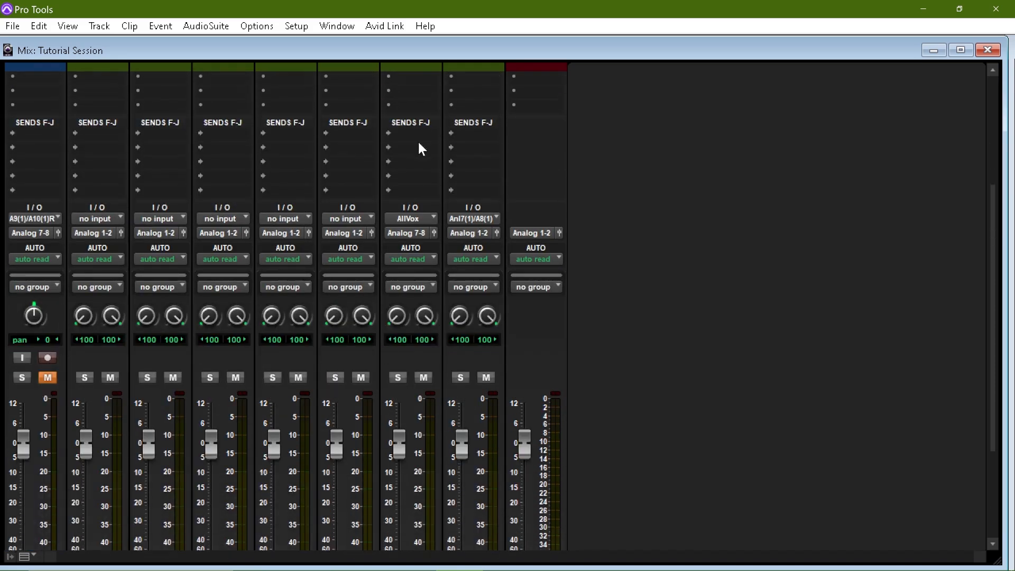
scroll(420, 282, "down", 6)
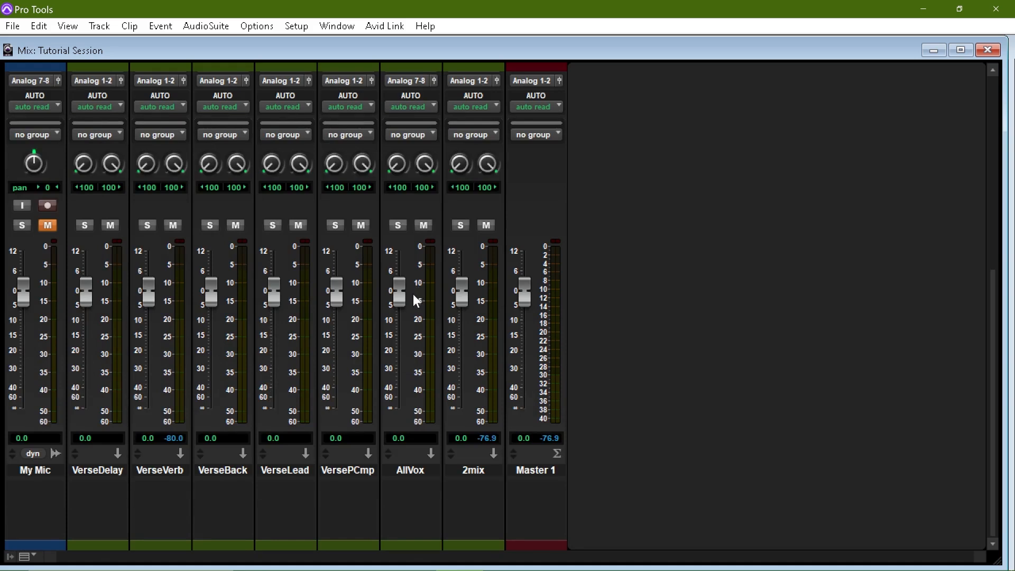
scroll(417, 316, "up", 5)
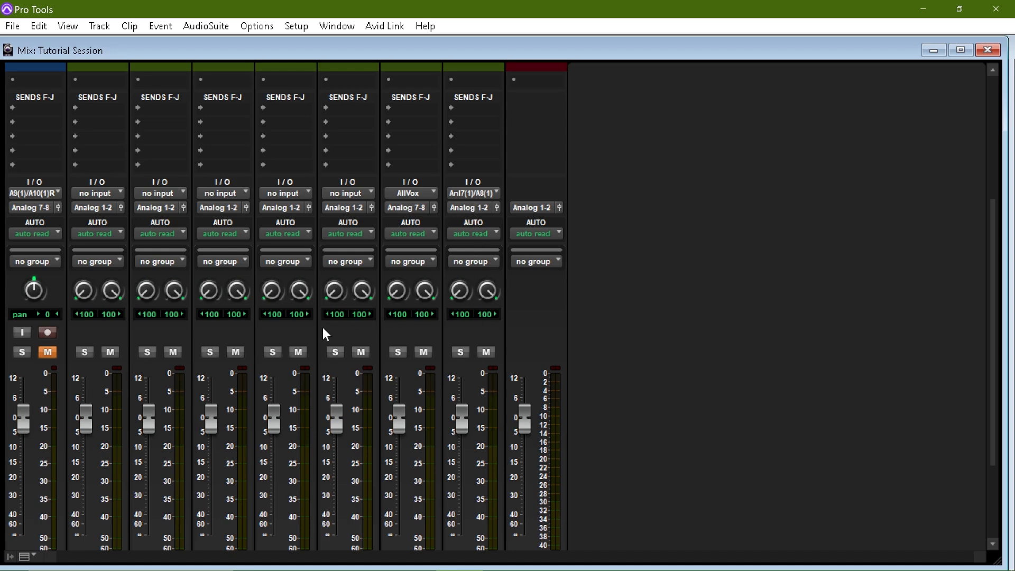
scroll(76, 401, "down", 4)
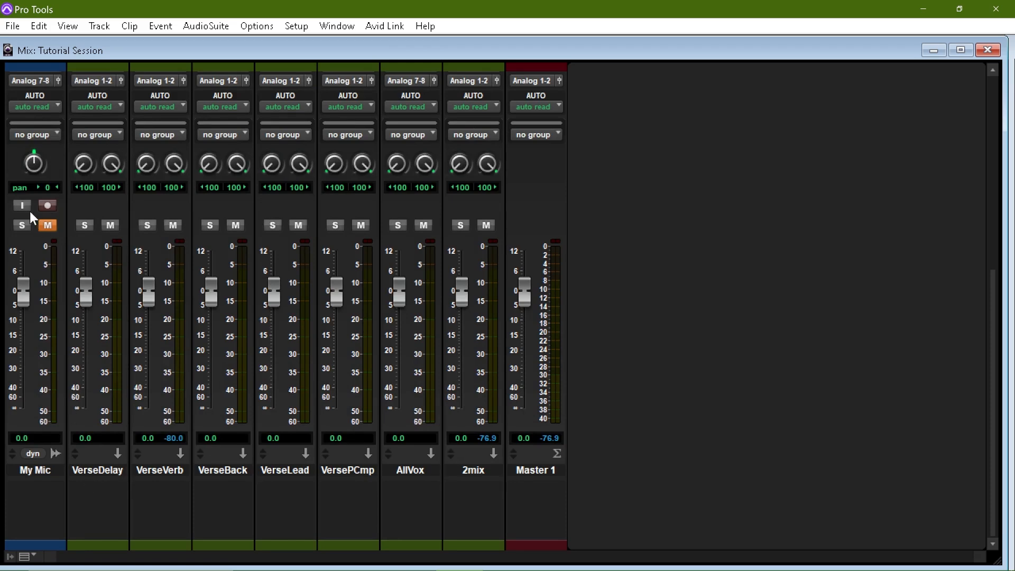
scroll(92, 505, "up", 1)
scroll(91, 540, "down", 1)
Step: Change the track color of VerseDelay and VerseVerb to bright blue
double_click(98, 548)
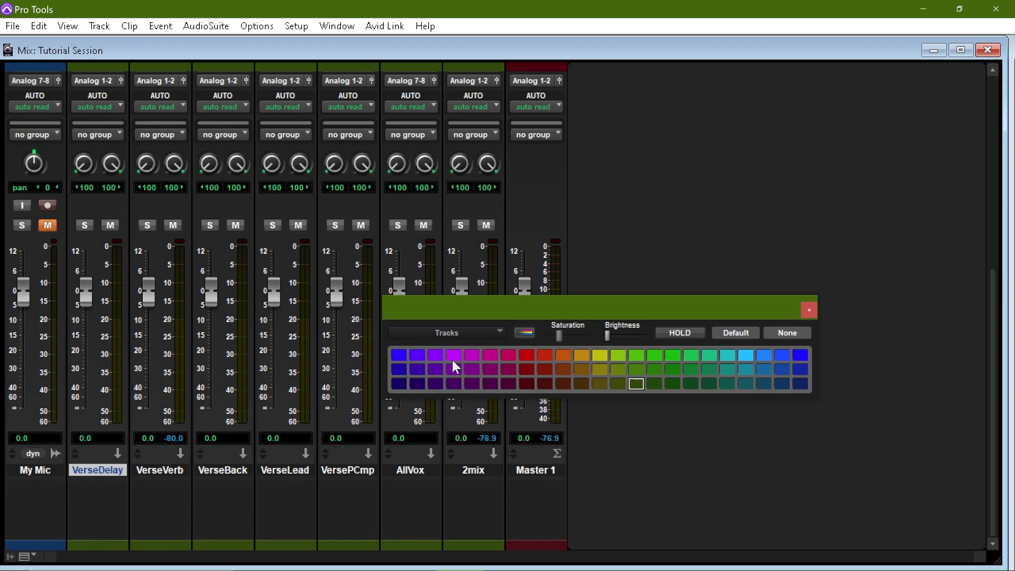
left_click(400, 356)
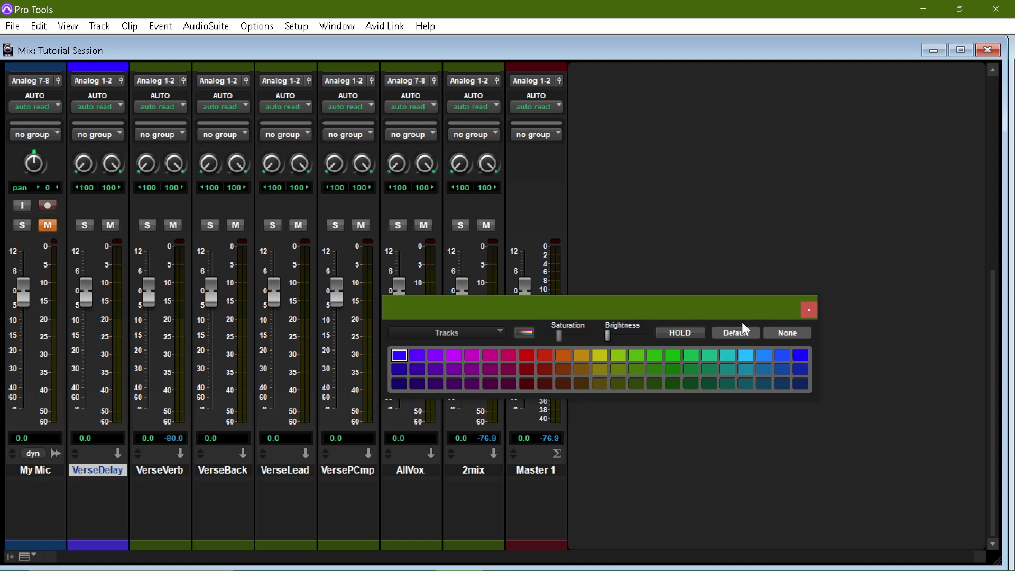
left_click(809, 311)
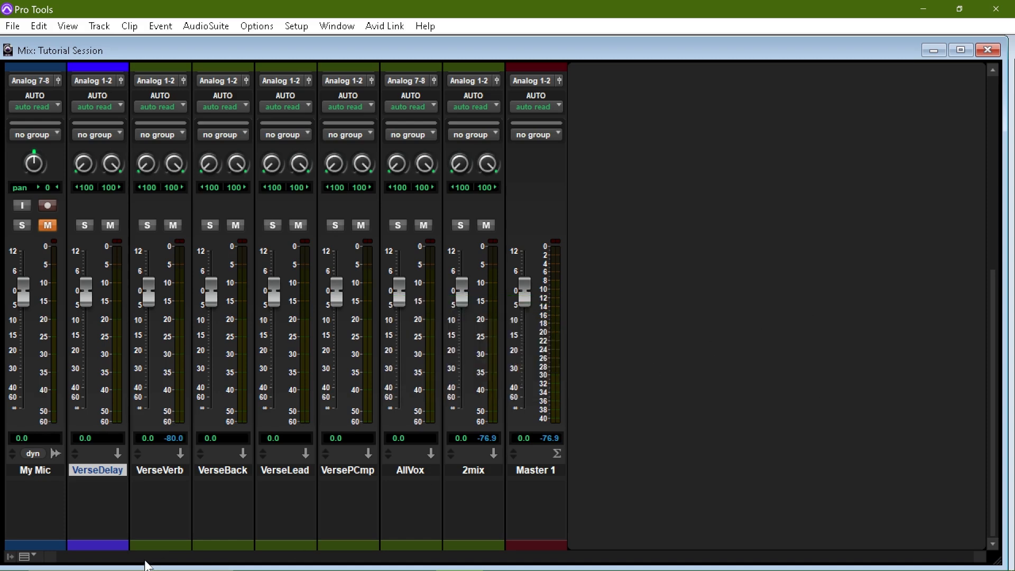
double_click(154, 548)
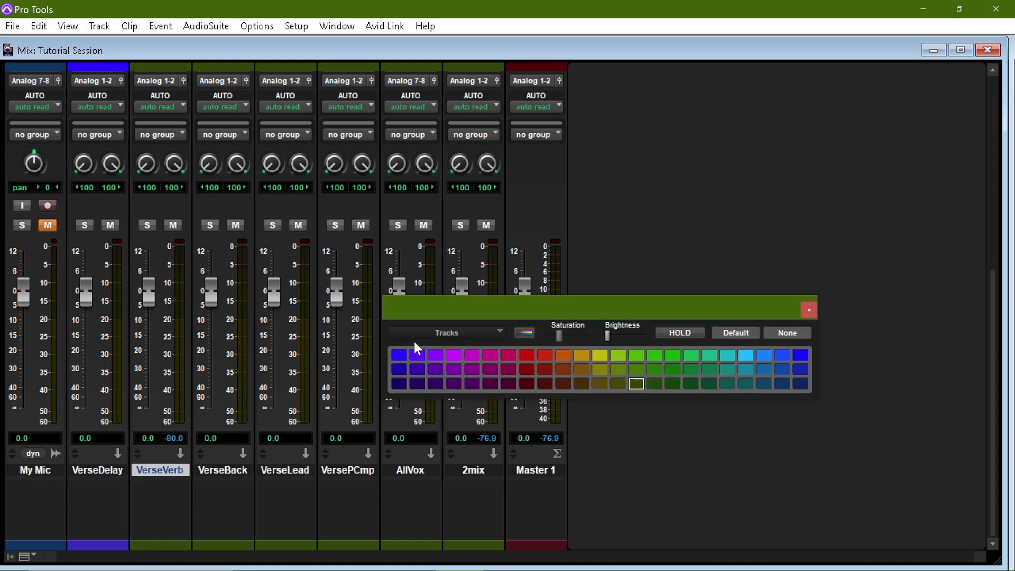
left_click(400, 360)
Step: Color the VerseBack, VerseLead and VersePCmp tracks the same bright blue
left_click(248, 542)
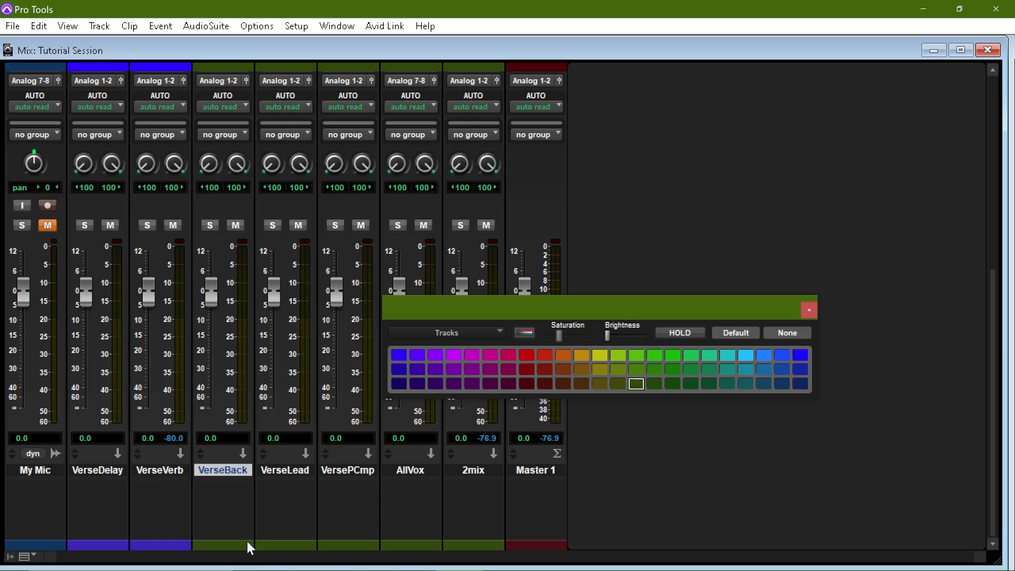
left_click(399, 359)
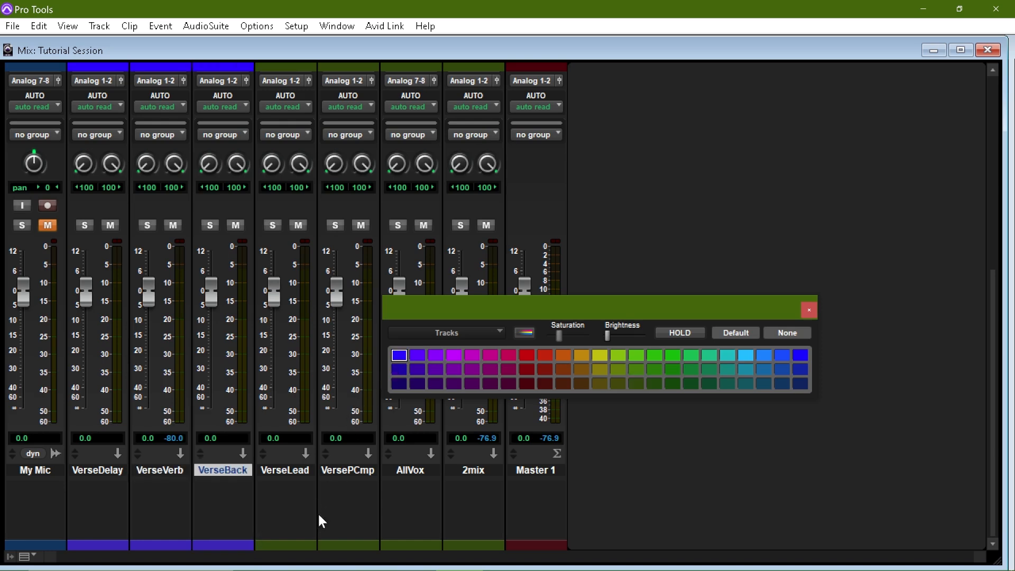
left_click(306, 545)
left_click(398, 358)
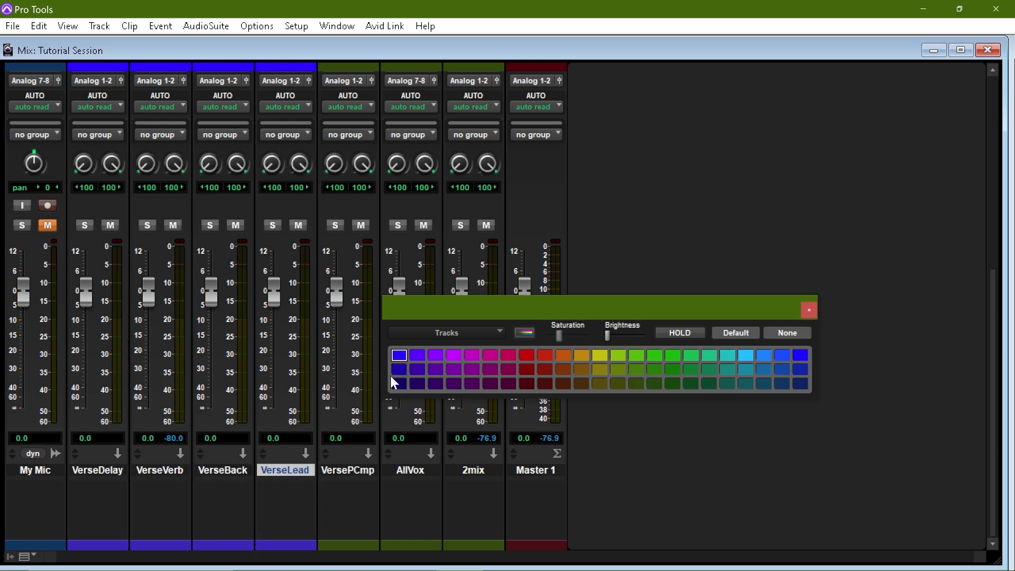
left_click(343, 544)
left_click(399, 356)
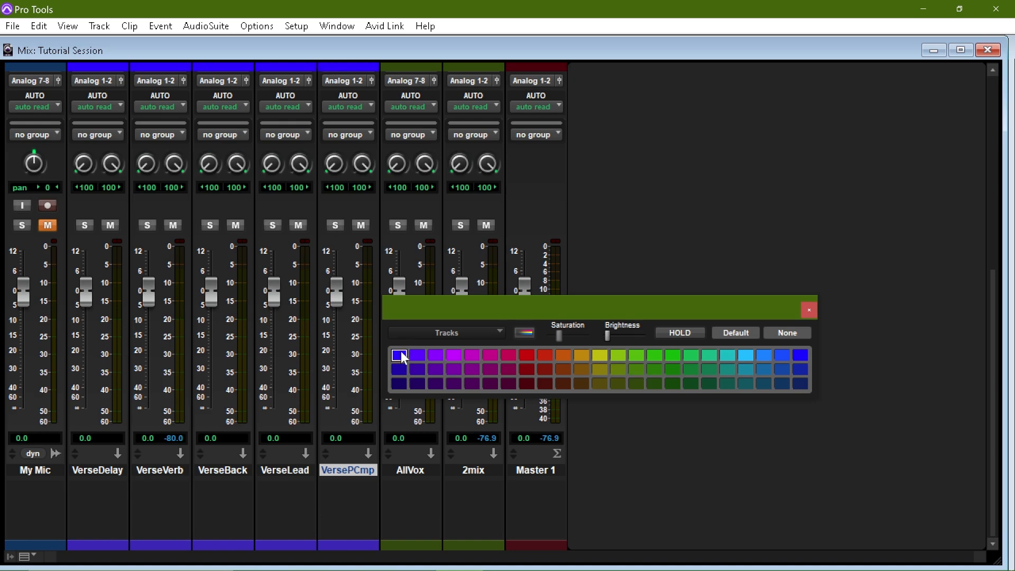
Step: Apply the same bright blue color to the AllVox and 2mix tracks and close the color palette
left_click(422, 545)
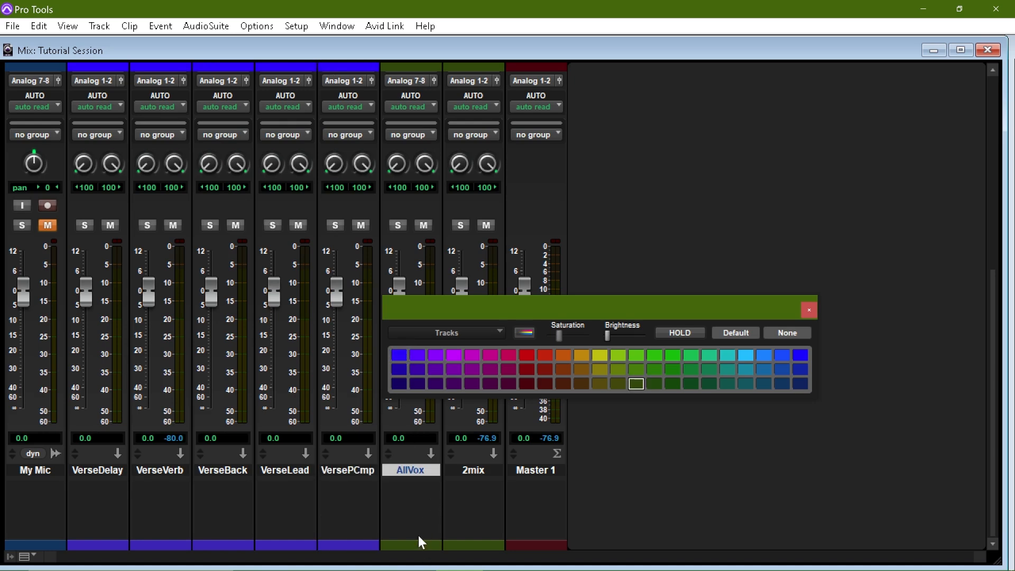
left_click(400, 355)
left_click(492, 545)
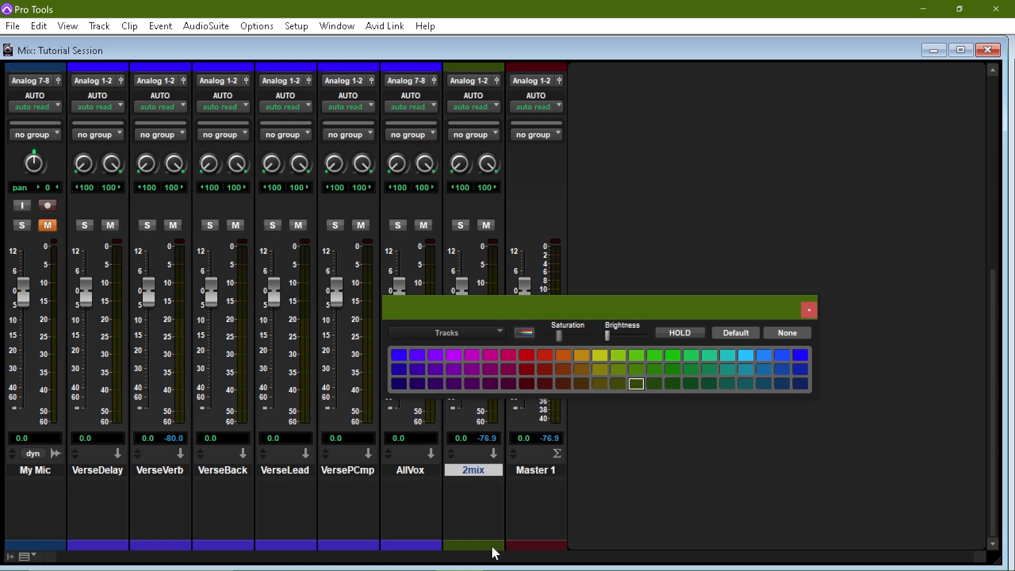
left_click(400, 355)
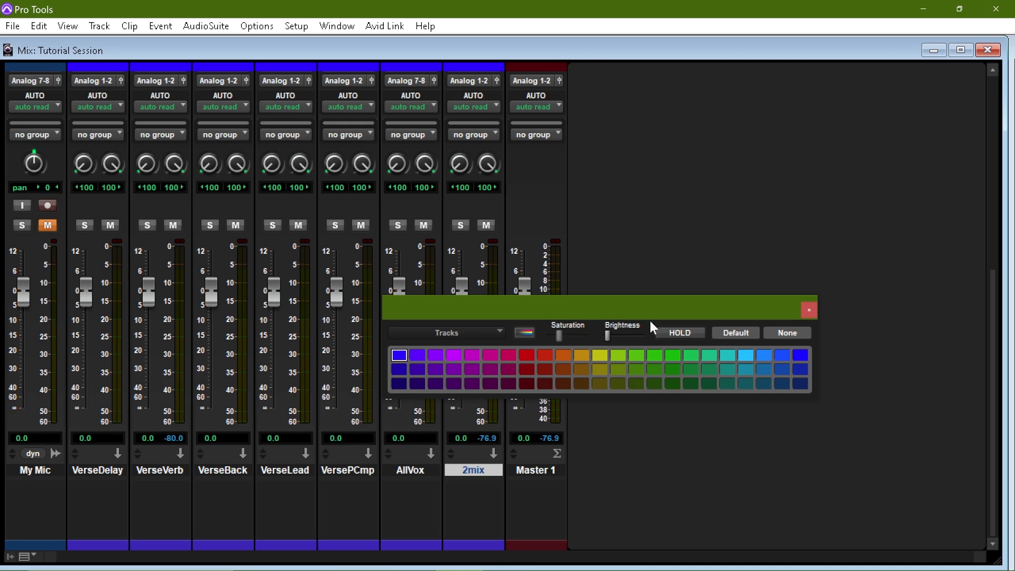
left_click(810, 311)
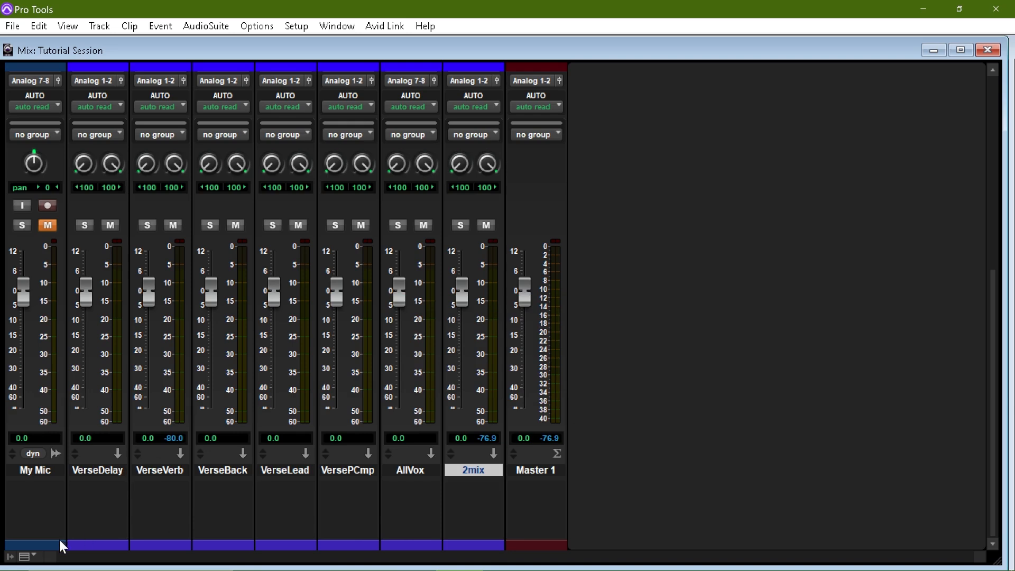
Step: Create 3 new mono audio tracks, timebase Samples and name Audio, directly after the VerseDelay track
left_click(88, 543)
scroll(90, 245, "up", 5)
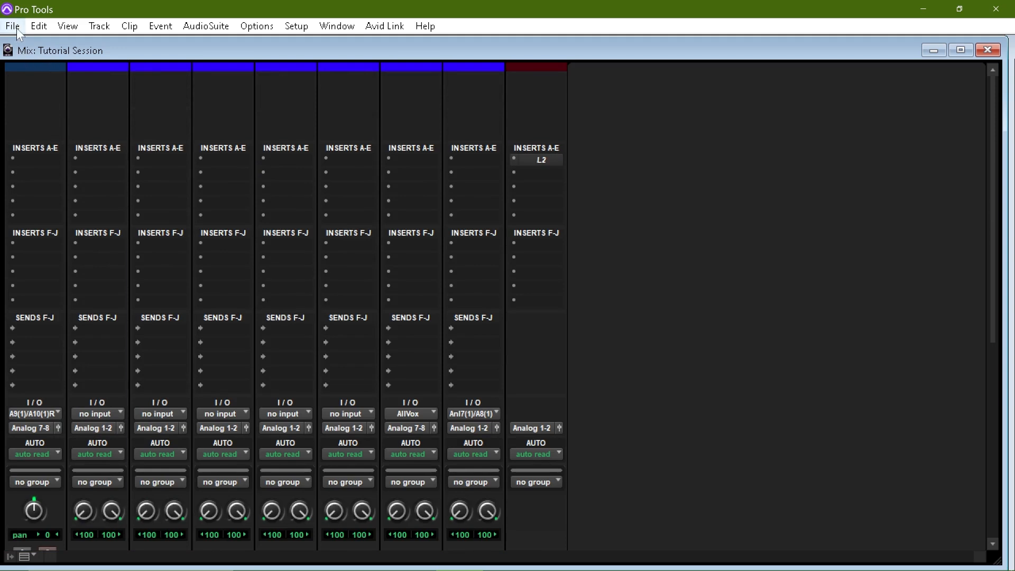
left_click(98, 27)
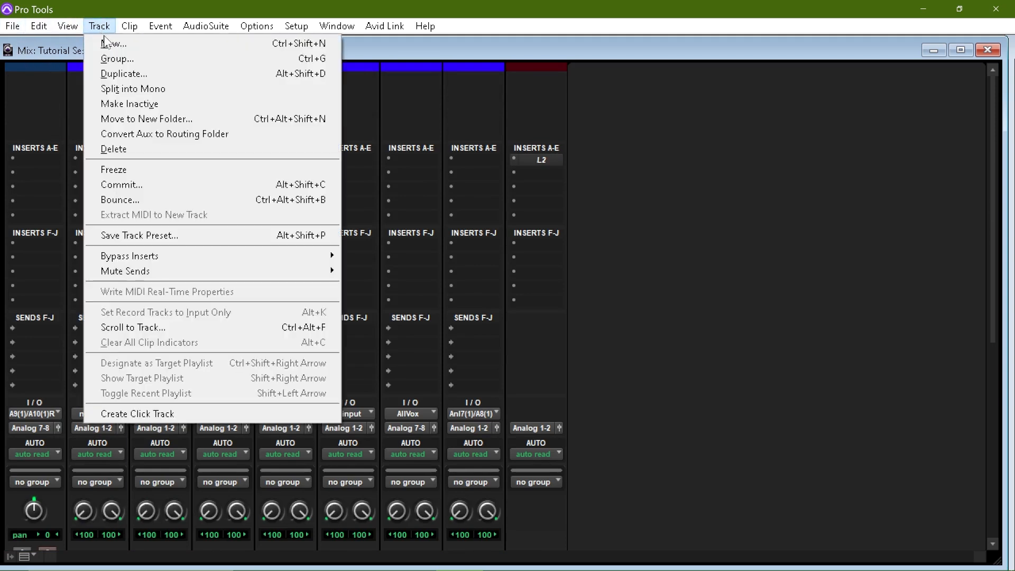
left_click(110, 43)
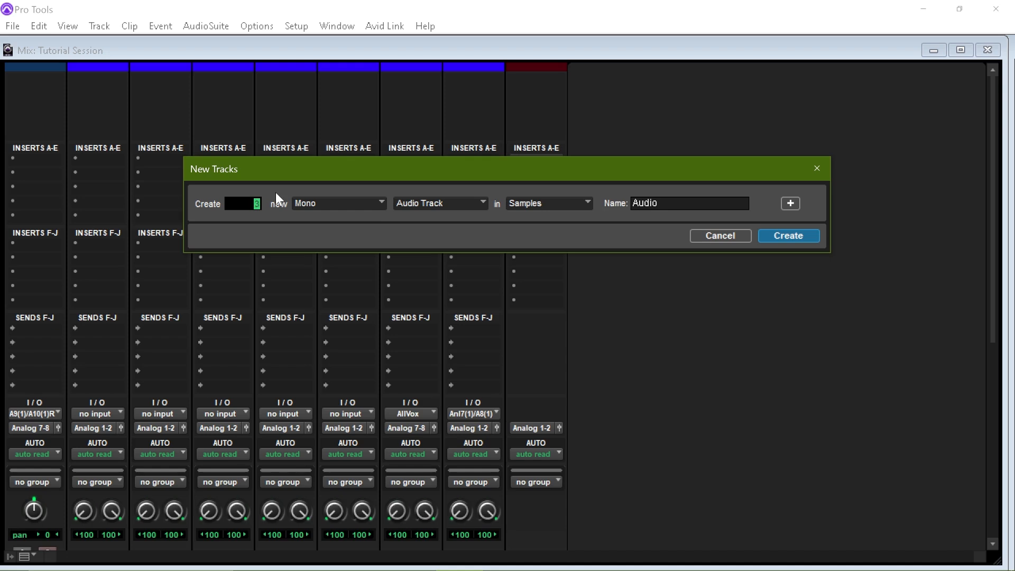
left_click(775, 238)
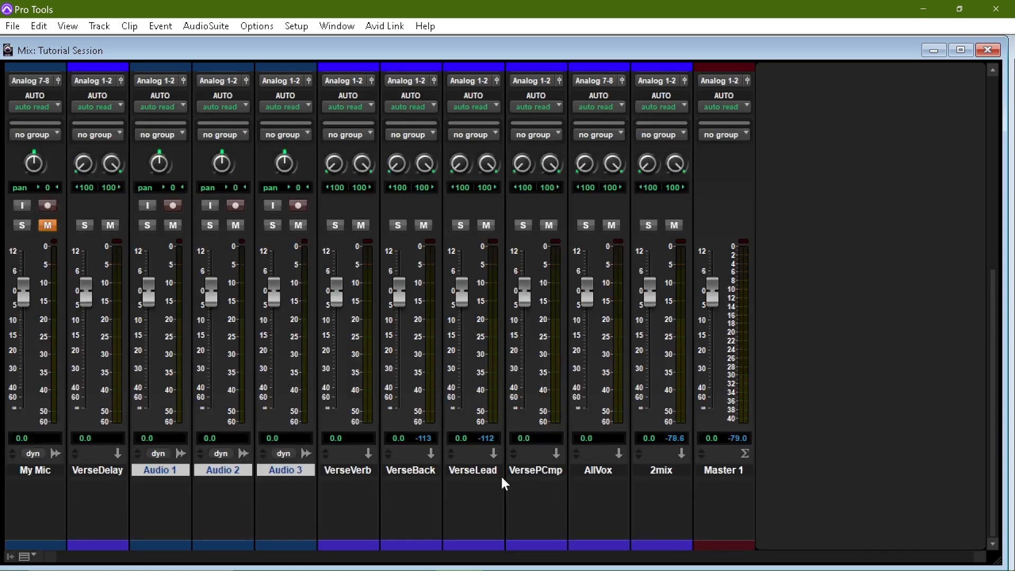
scroll(176, 477, "up", 1)
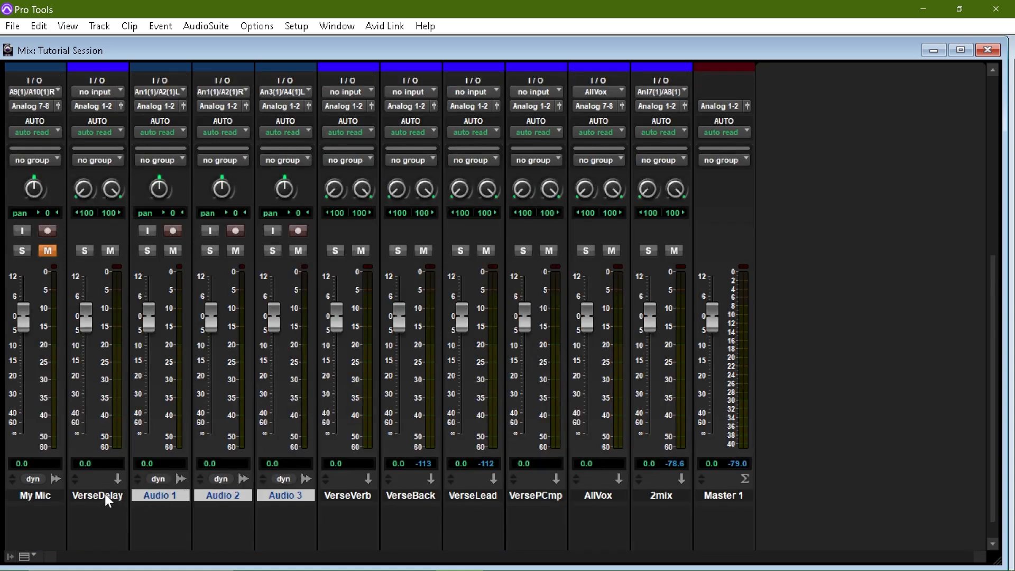
Step: Move the VerseDelay track directly before VerseVerb and color the Audio 1 track yellow
left_click_drag(105, 493, 316, 496)
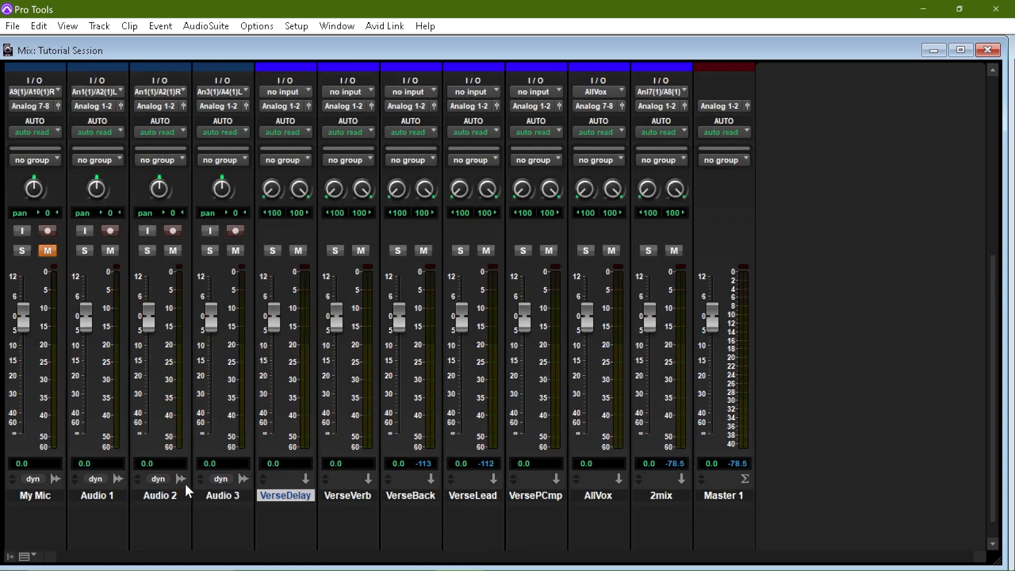
scroll(167, 484, "down", 1)
double_click(118, 545)
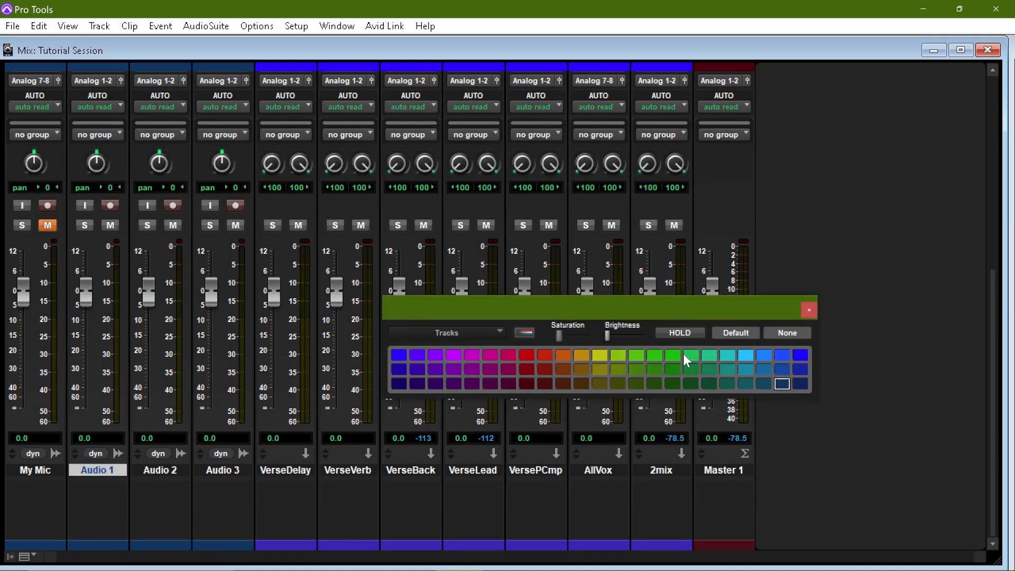
left_click(594, 354)
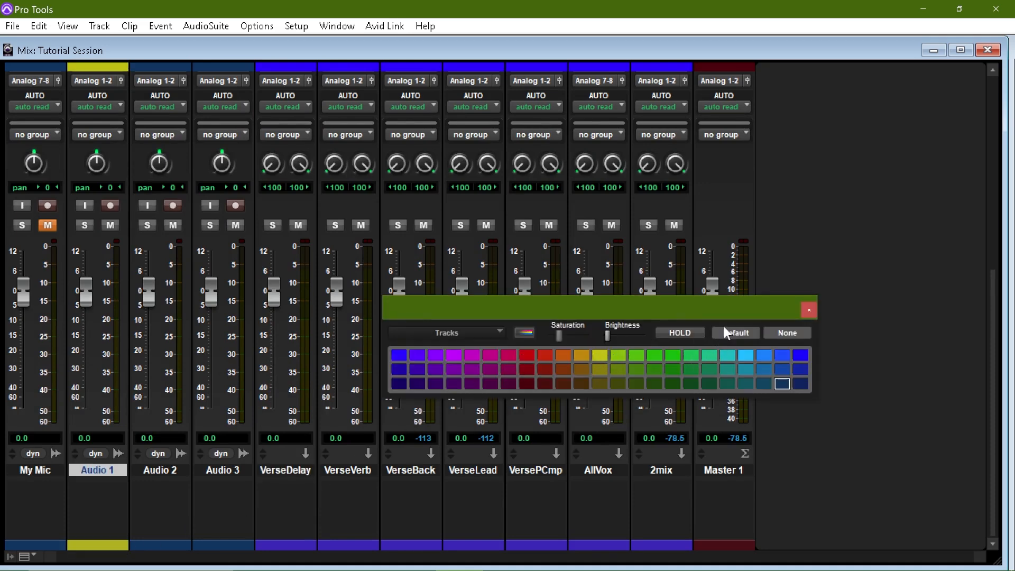
Step: Apply the same yellow color to the Audio 2 and Audio 3 tracks and close the color palette
left_click(180, 543)
left_click(598, 353)
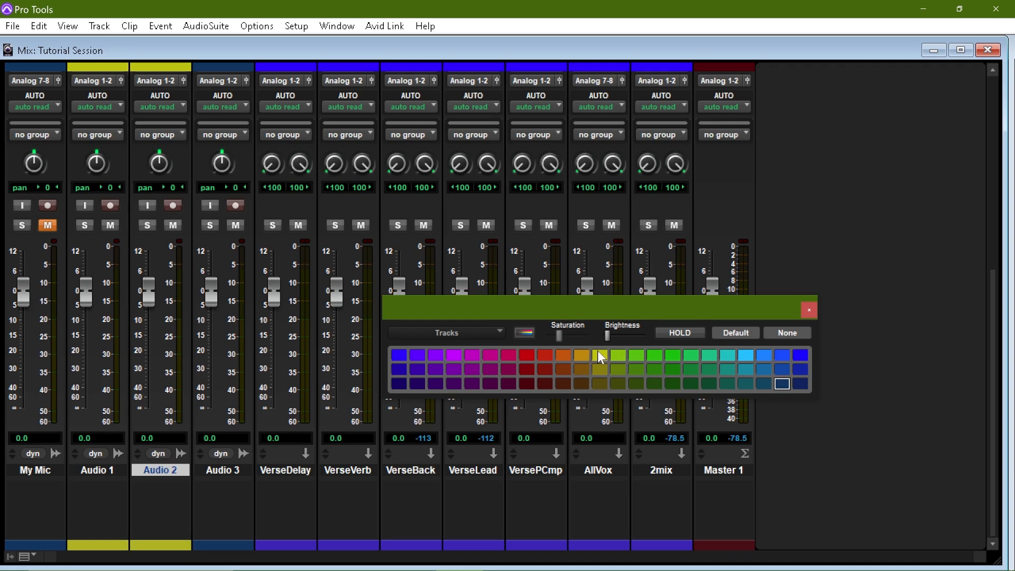
left_click(242, 548)
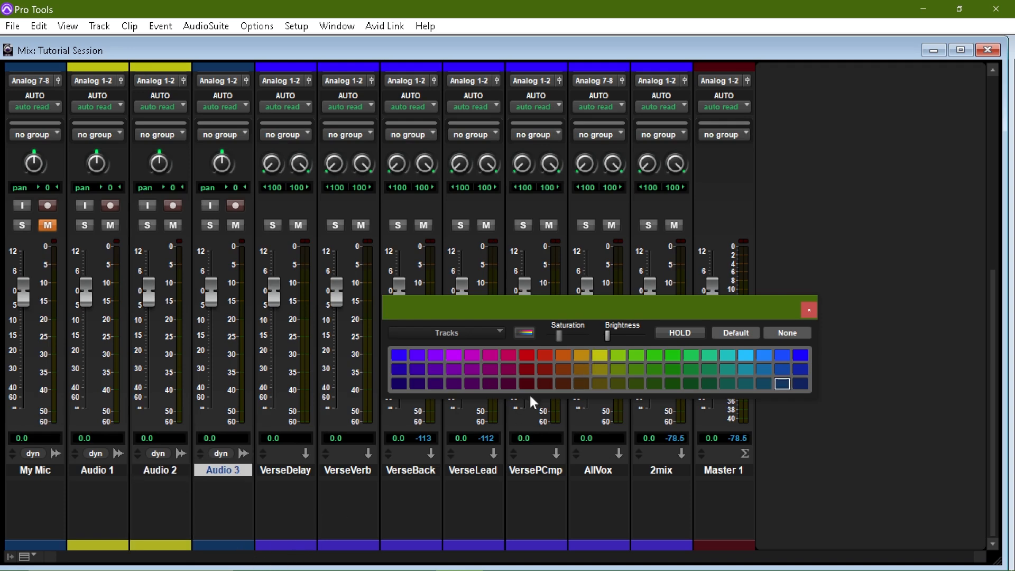
left_click(602, 352)
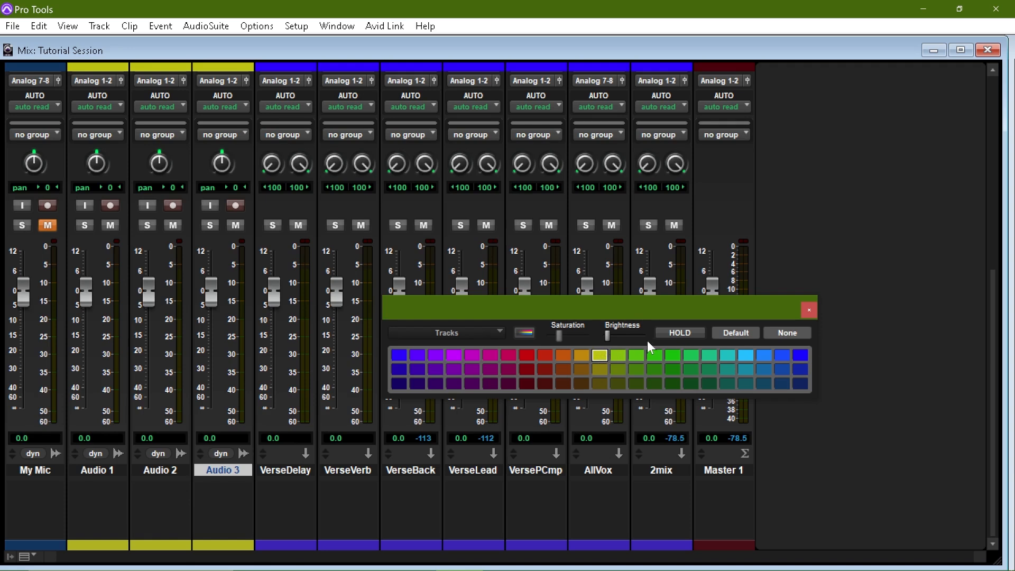
left_click(807, 310)
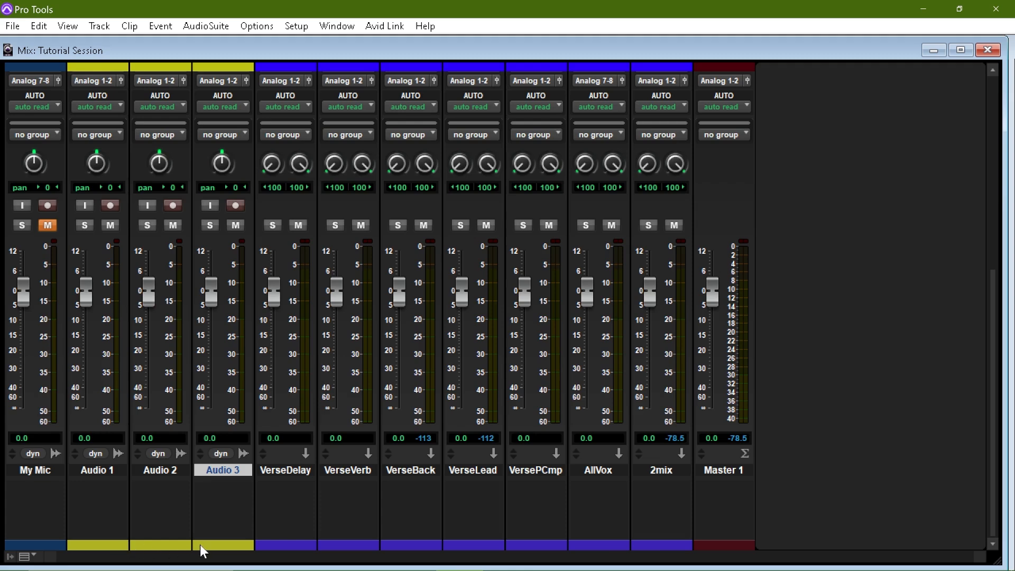
Step: Change the color of the Audio 2 and Audio 3 tracks to dark purple and close the color palette
left_click(171, 544)
double_click(170, 544)
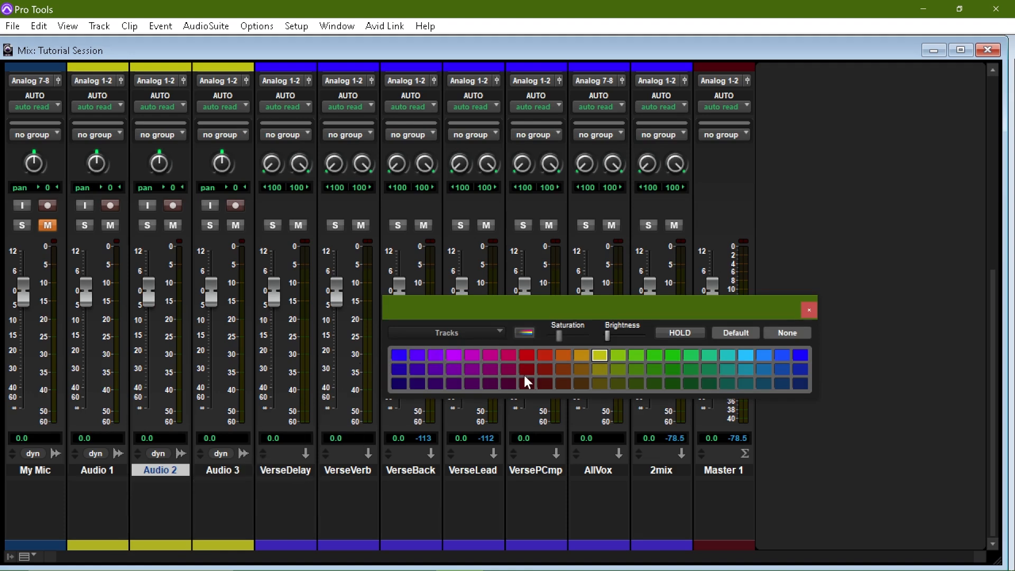
left_click(473, 384)
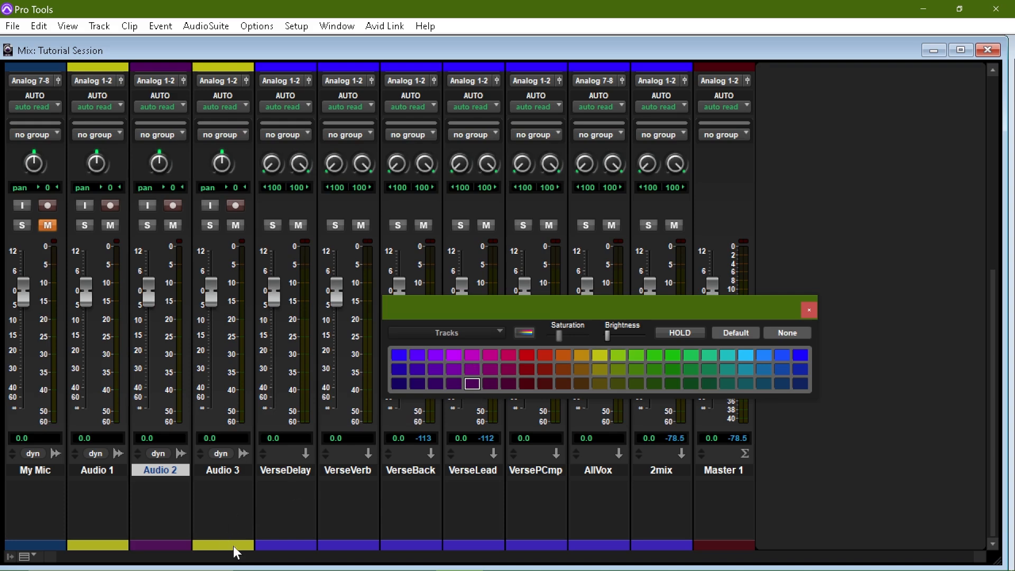
left_click(233, 546)
left_click(471, 383)
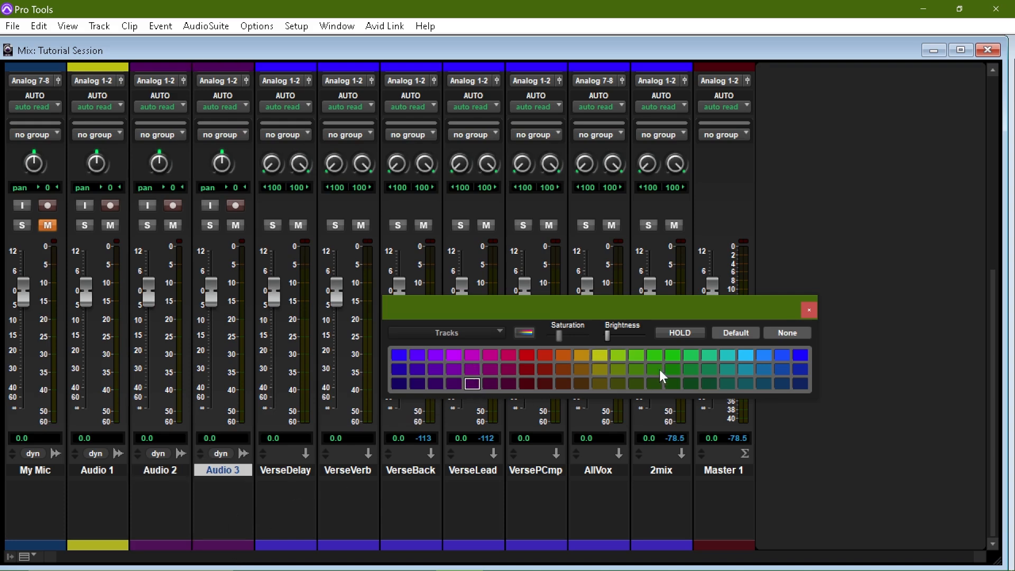
left_click(809, 309)
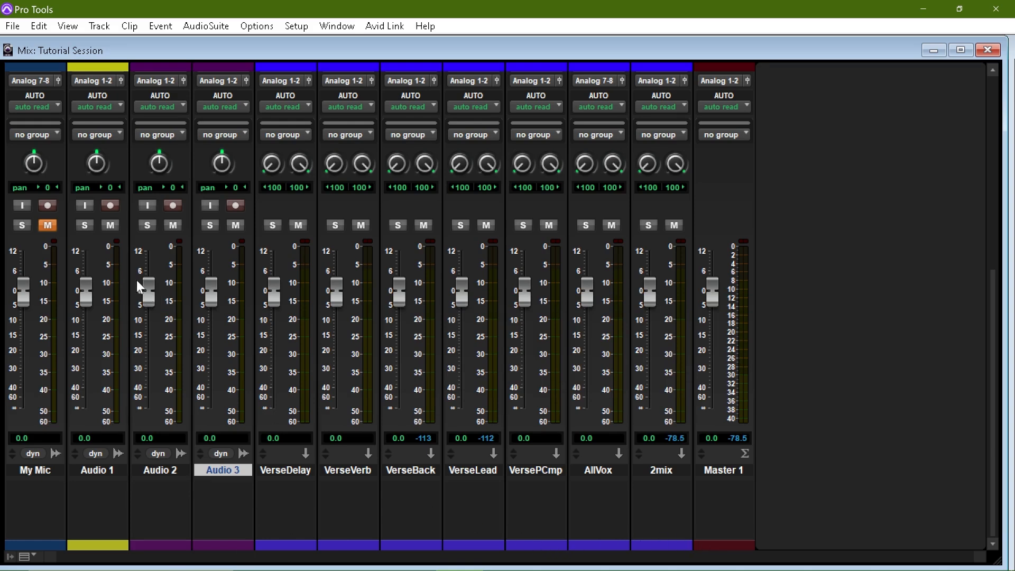
Step: Rename the Audio 1 track to LeadVoc
key("ctrl+alt+m")
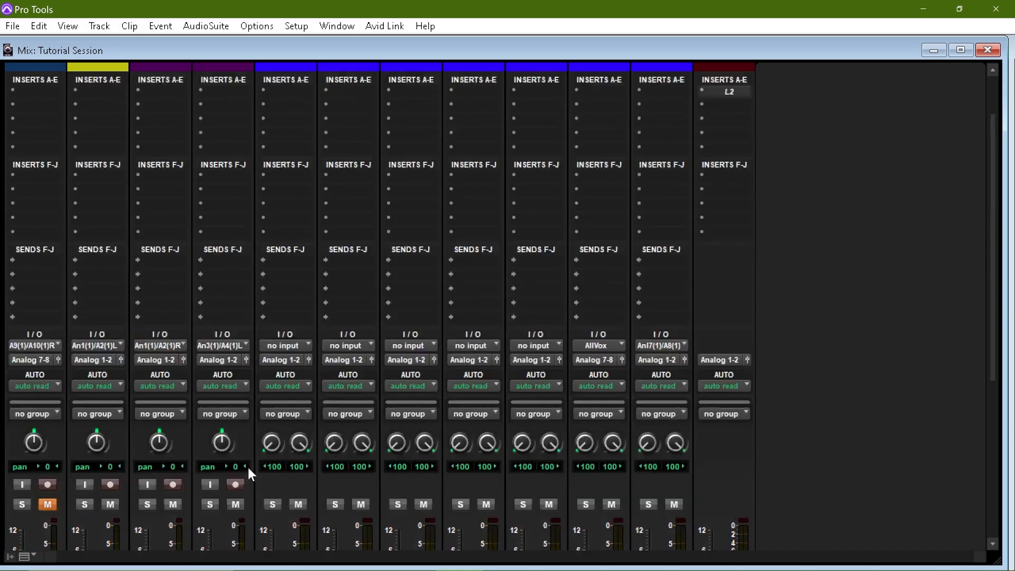
scroll(231, 440, "down", 10)
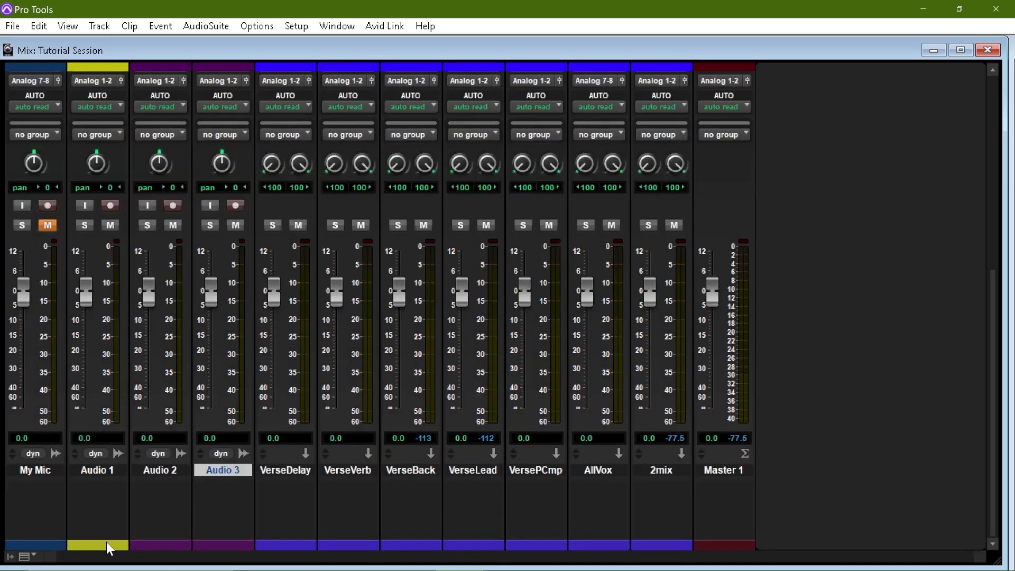
double_click(86, 468)
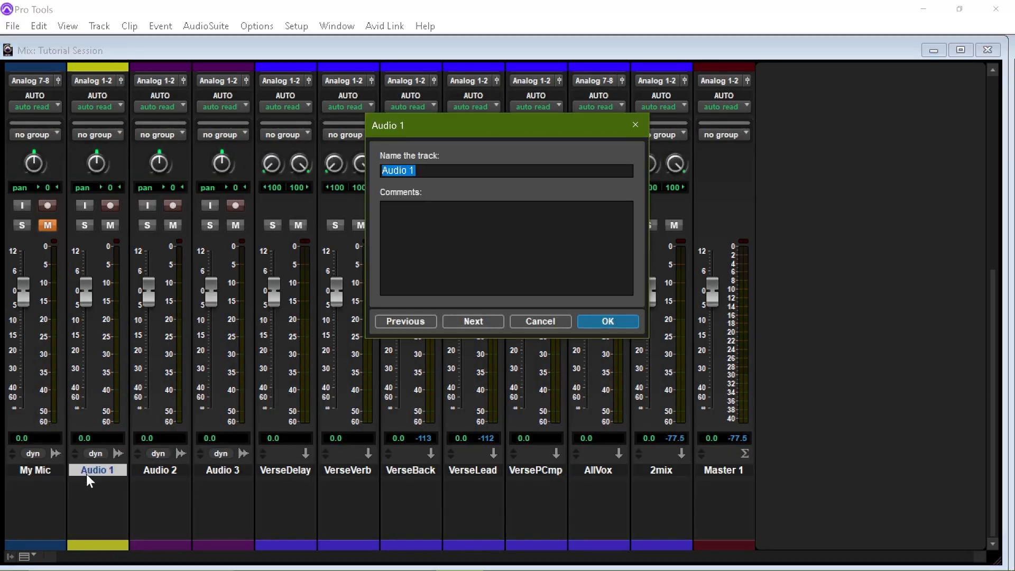
type("LeadVoc")
key("Return")
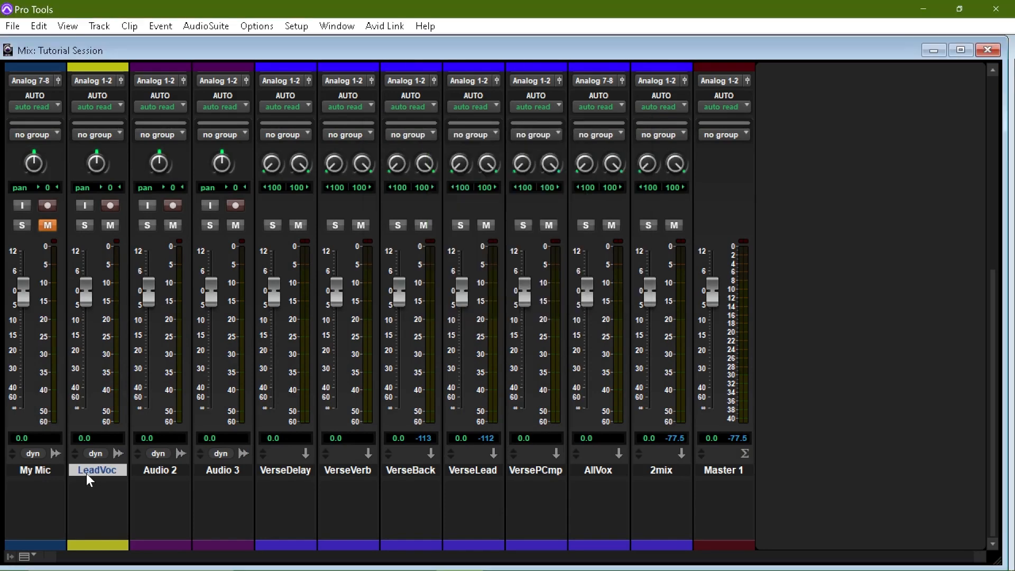
Step: Set the input of the VerseLead aux track to the stereo bus Bus 19-20
scroll(86, 467, "up", 6)
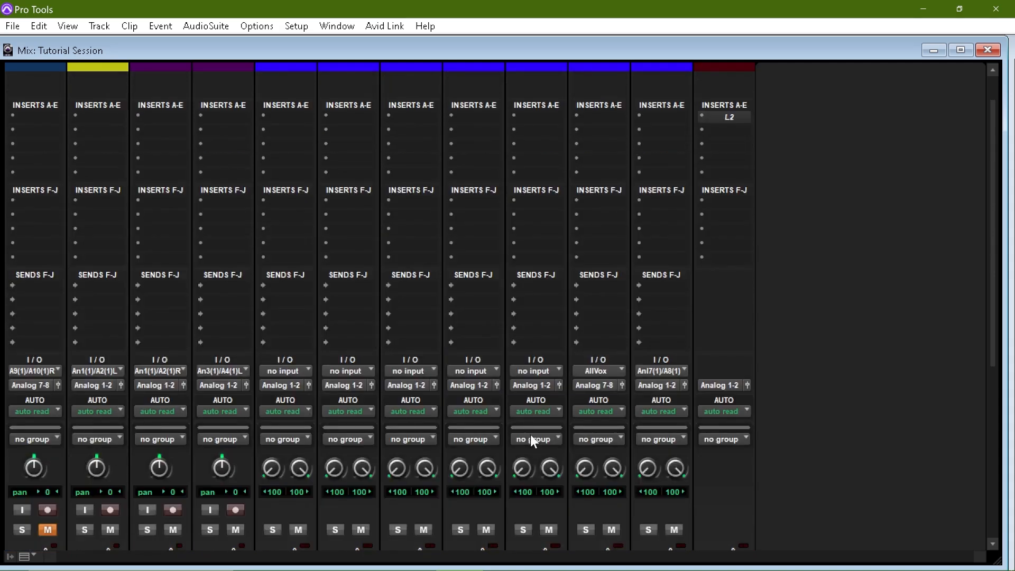
scroll(537, 445, "down", 6)
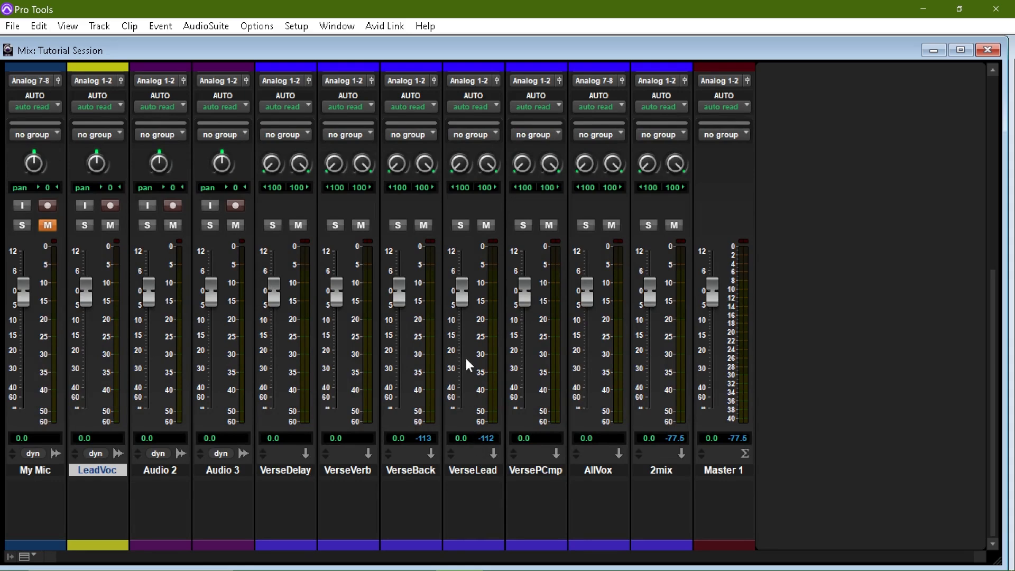
scroll(484, 166, "up", 2)
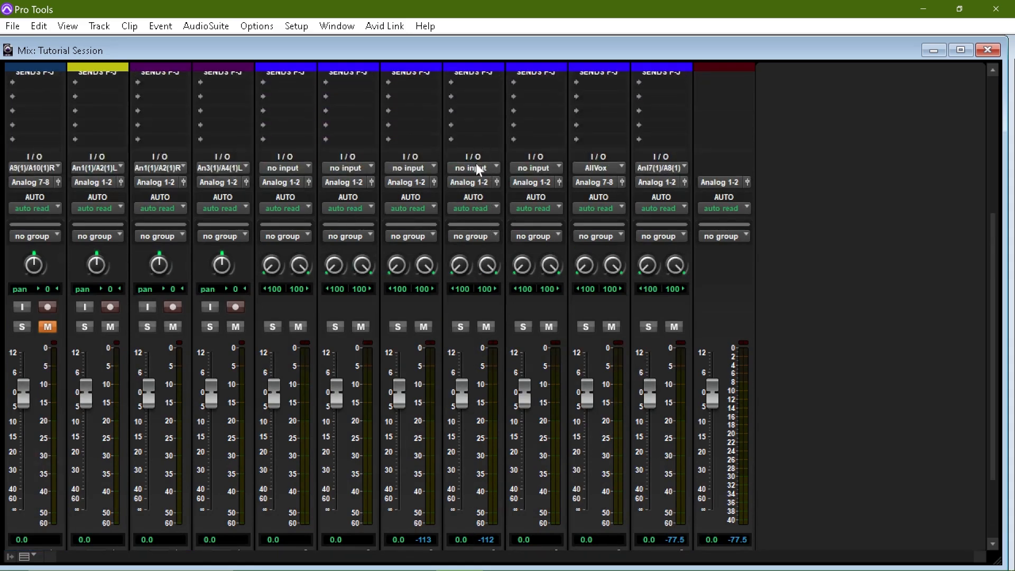
scroll(480, 284, "down", 1)
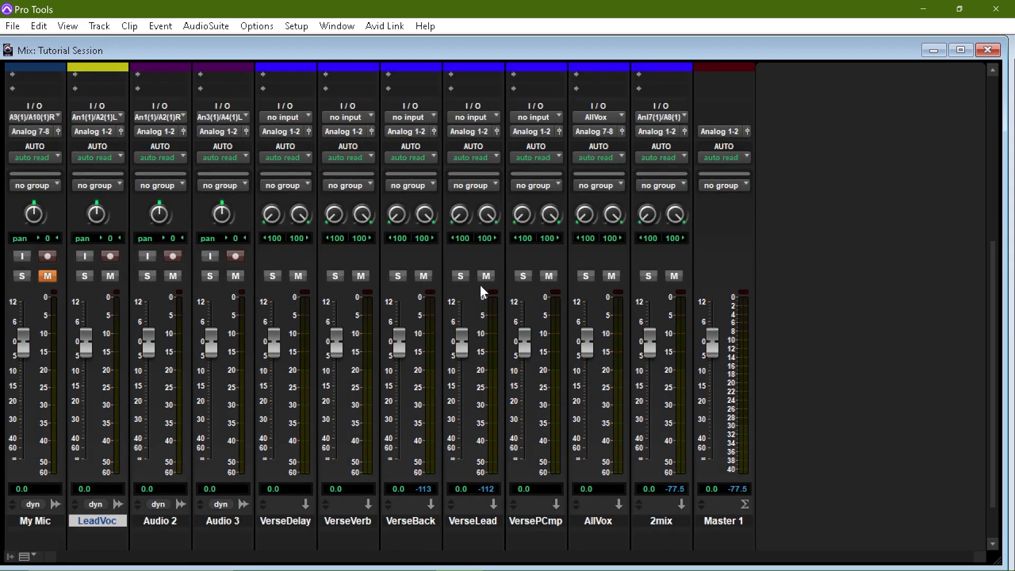
scroll(480, 284, "up", 4)
left_click(477, 296)
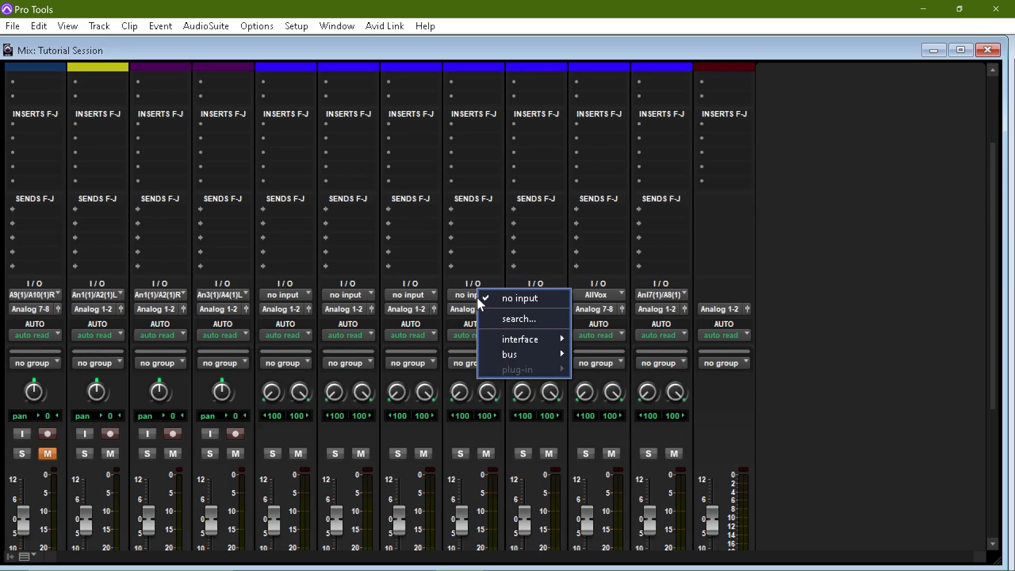
mouse_move(511, 351)
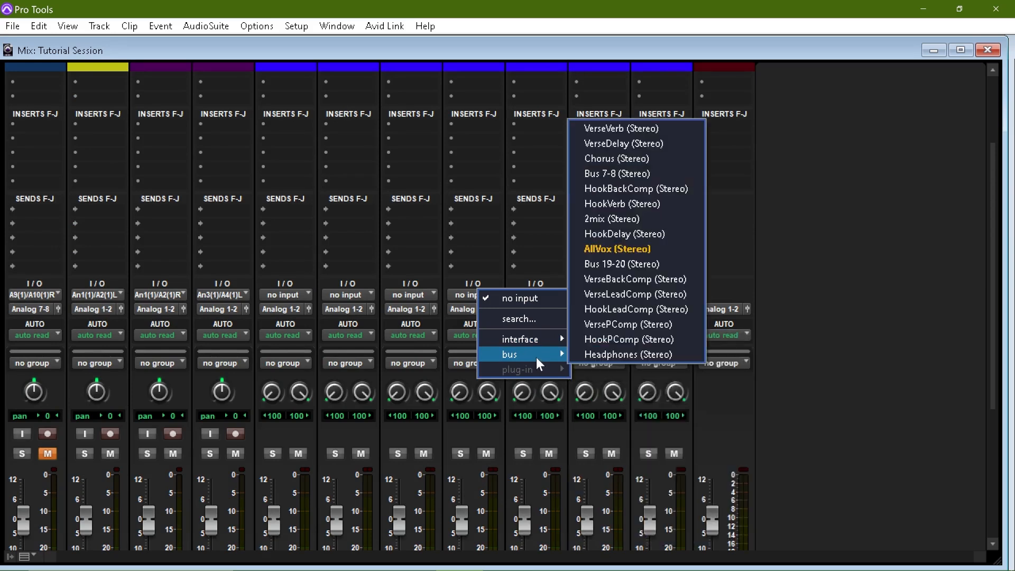
left_click(605, 262)
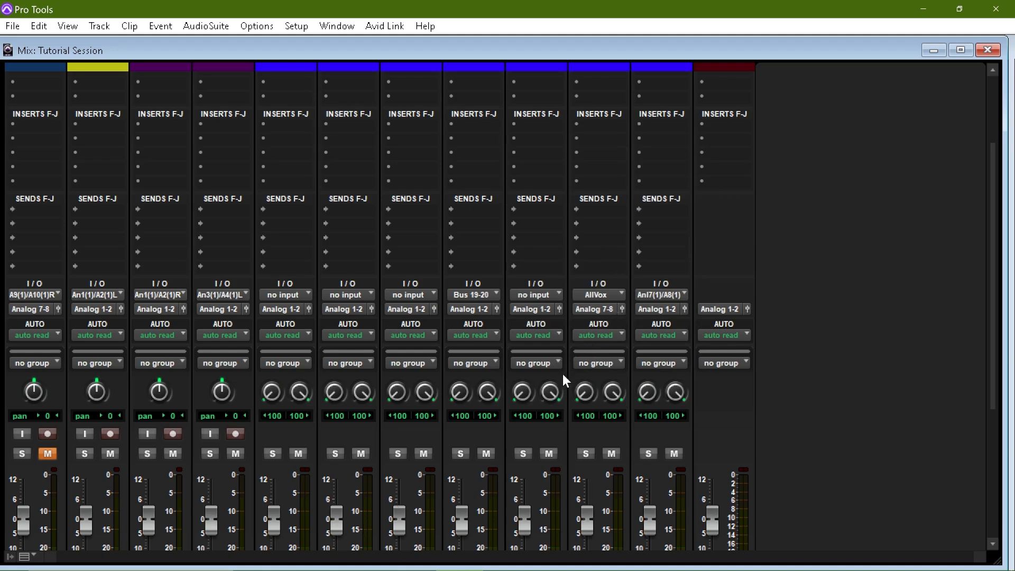
Step: Route the output of the VerseLead track to Analog 7-8
scroll(536, 337, "down", 5)
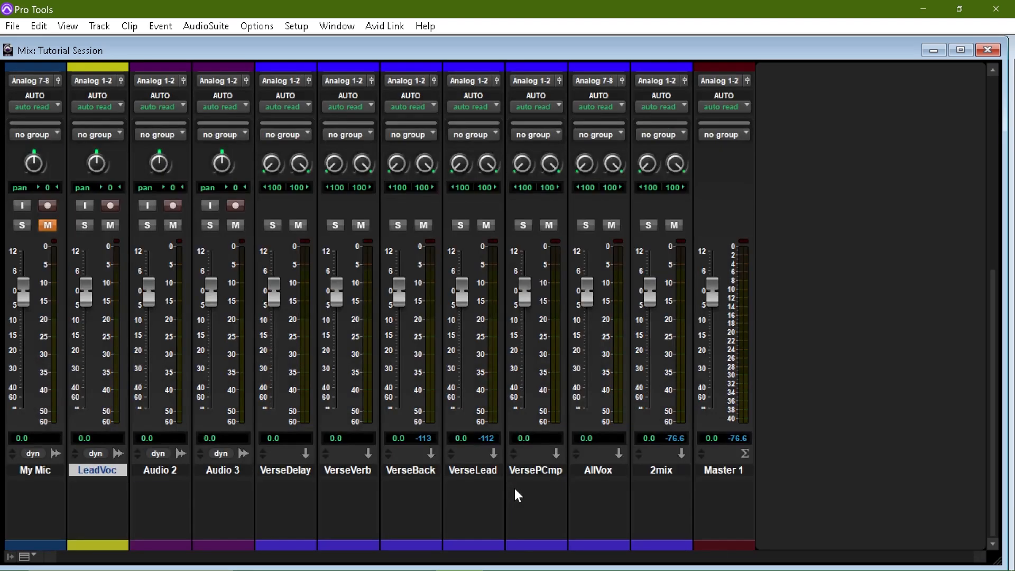
scroll(516, 490, "up", 1)
scroll(515, 488, "down", 1)
scroll(515, 488, "up", 5)
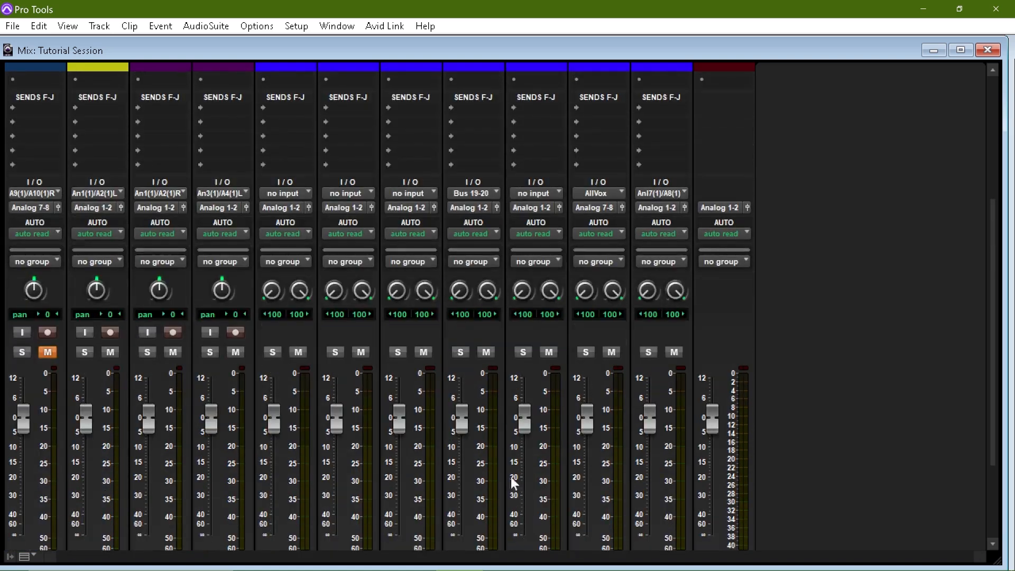
left_click(468, 208)
scroll(153, 330, "down", 1)
scroll(119, 324, "up", 5)
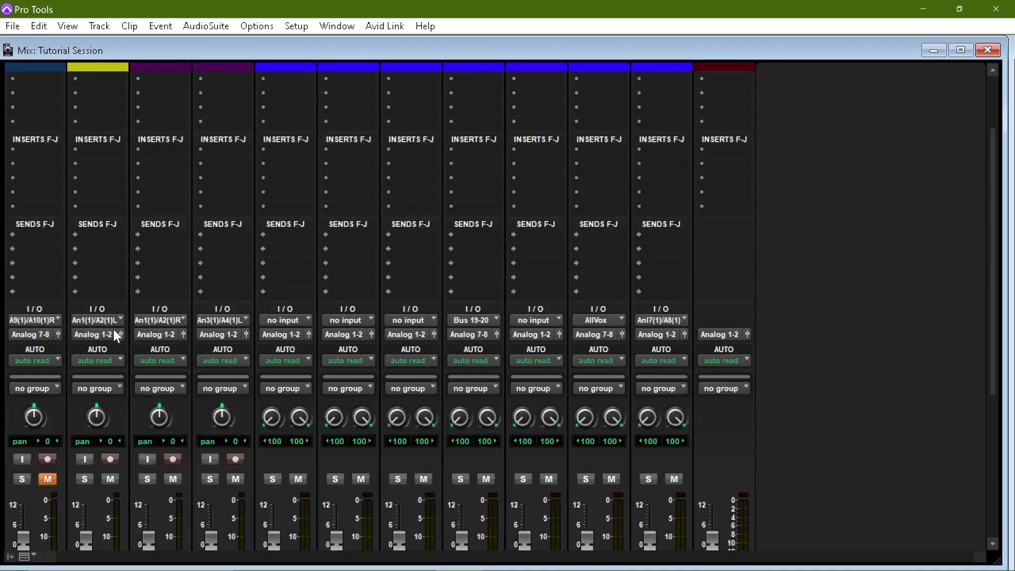
Step: Route the output of the LeadVoc track to the stereo bus Bus 19-20
left_click(108, 337)
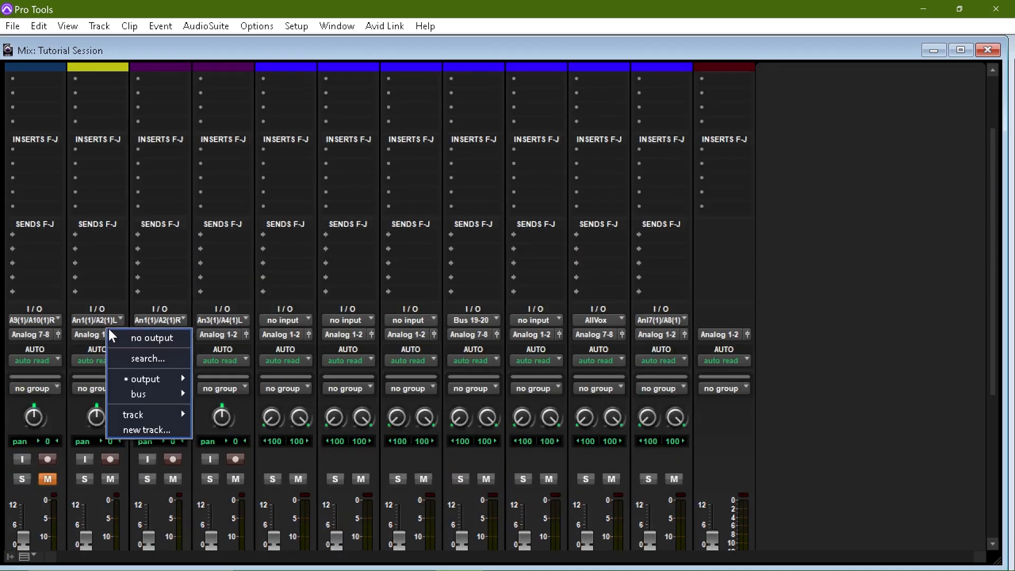
scroll(83, 344, "down", 5)
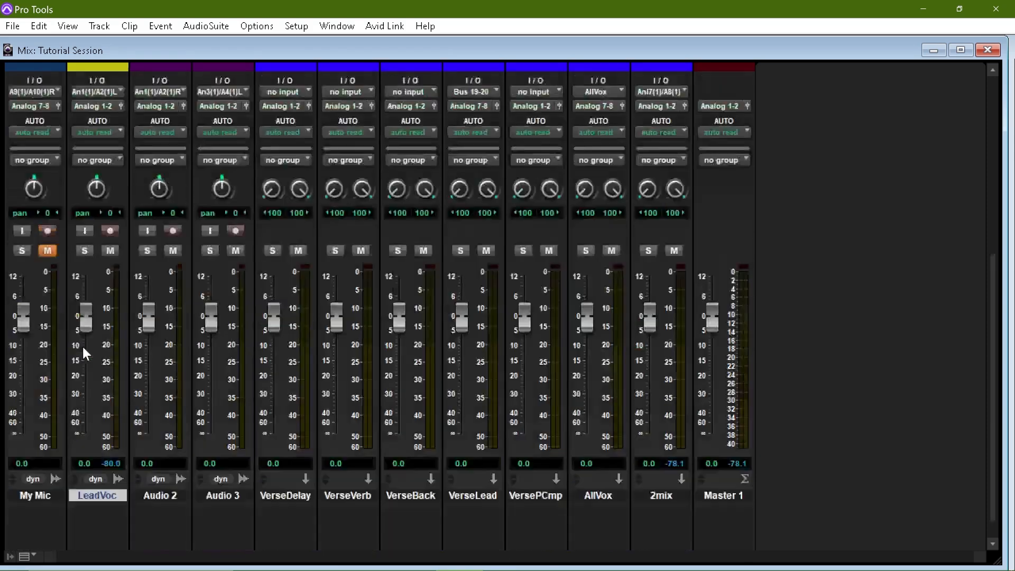
scroll(105, 436, "up", 4)
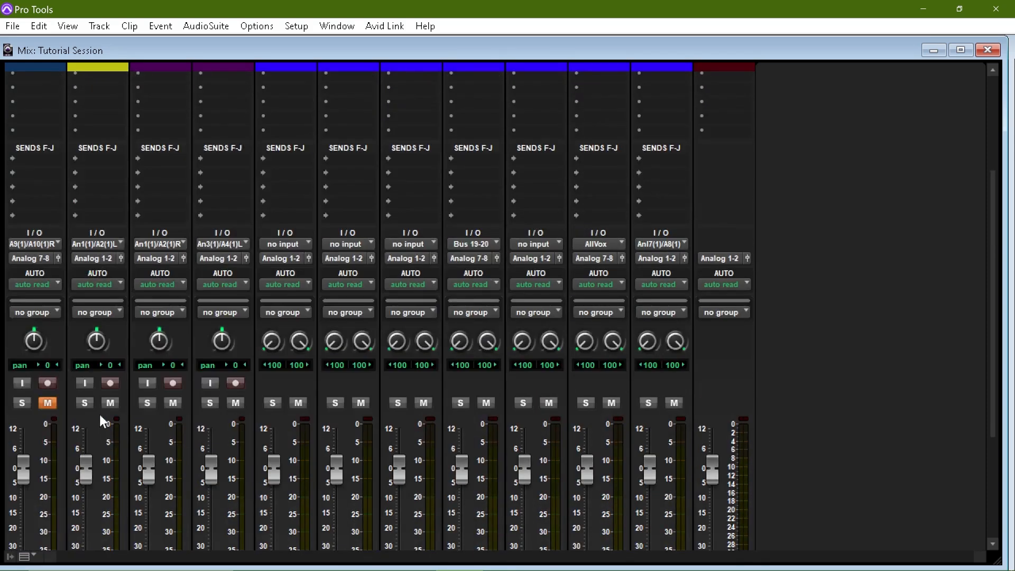
left_click(84, 258)
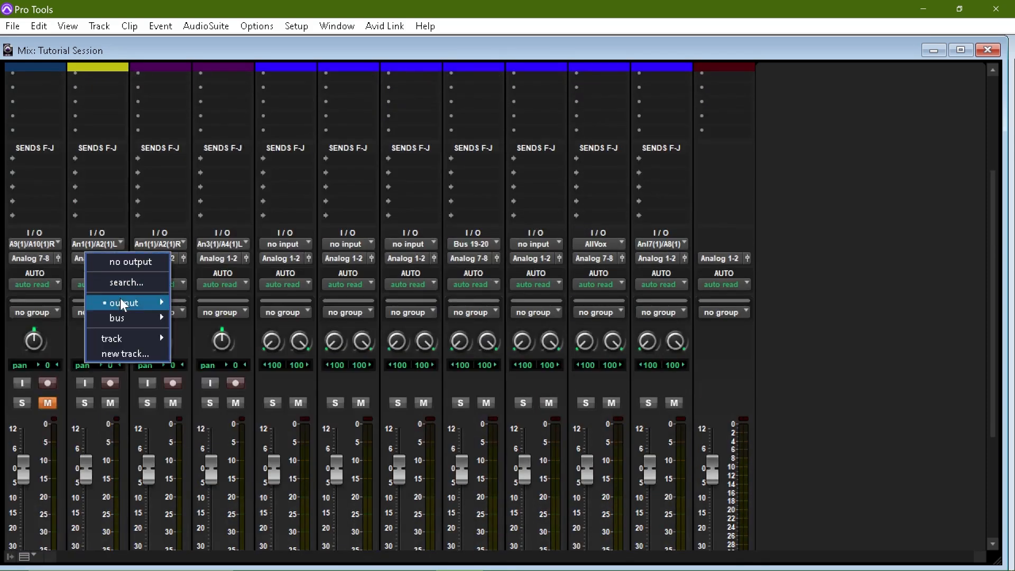
mouse_move(119, 298)
mouse_move(121, 321)
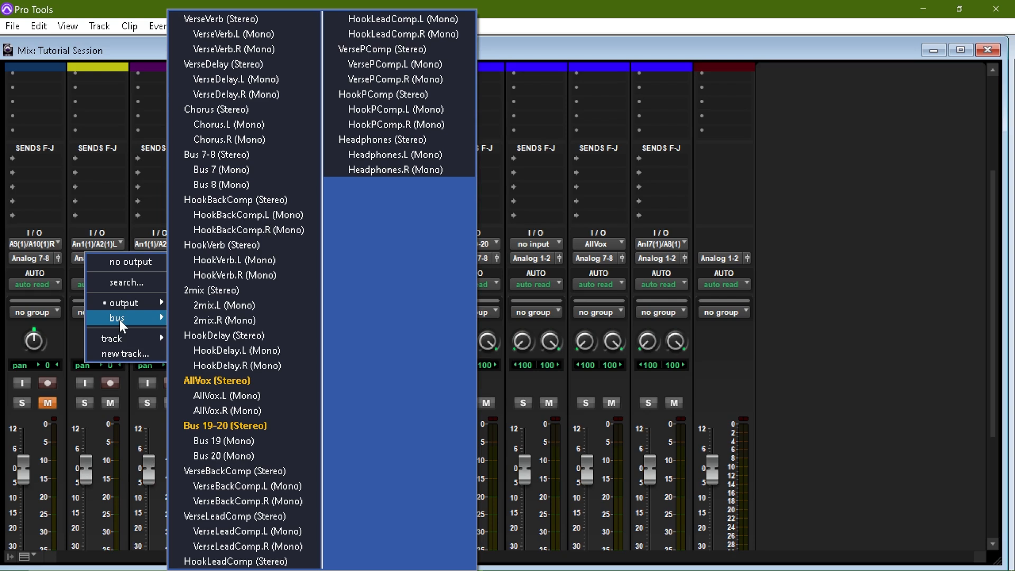
left_click(237, 426)
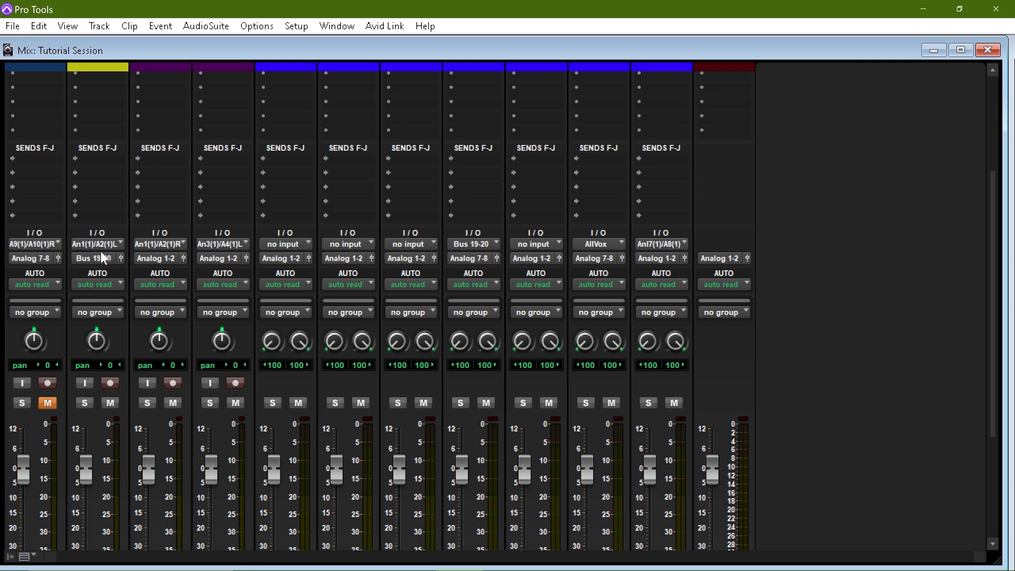
Step: Set the LeadVoc track's input to the interface channel Analog 9 (1) / Analog 10 (1).R (Mono)
left_click(100, 245)
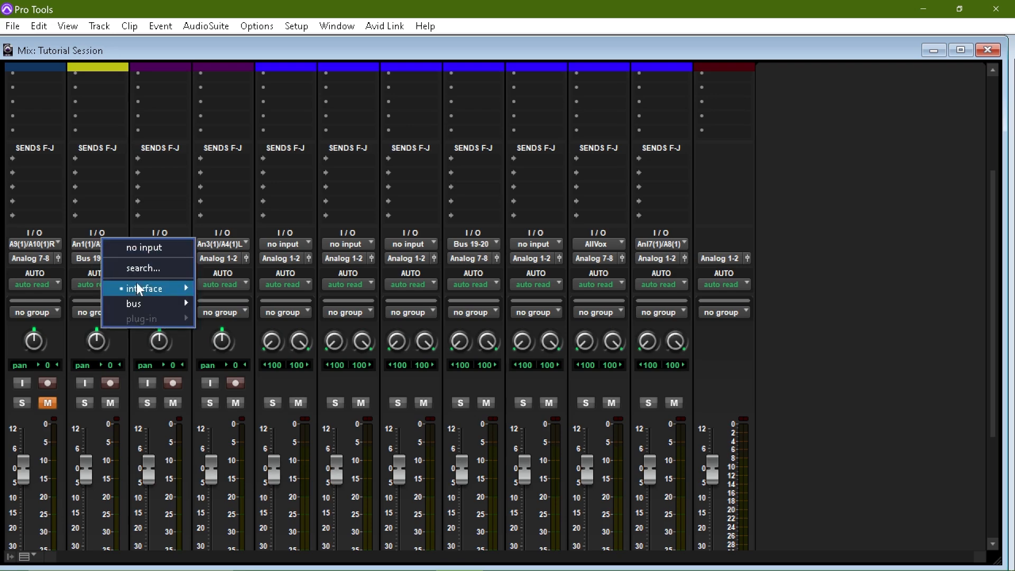
mouse_move(140, 286)
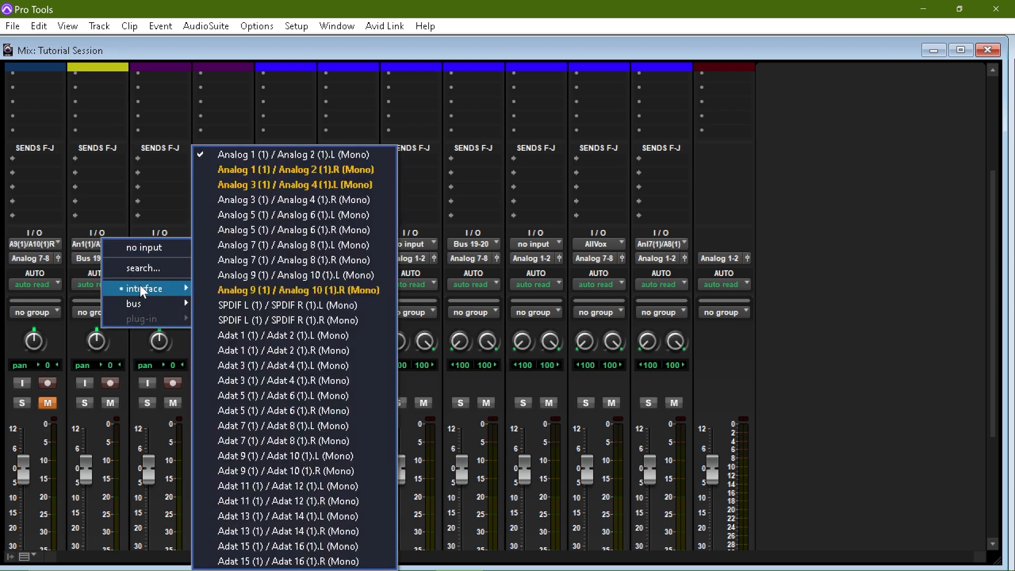
left_click(243, 290)
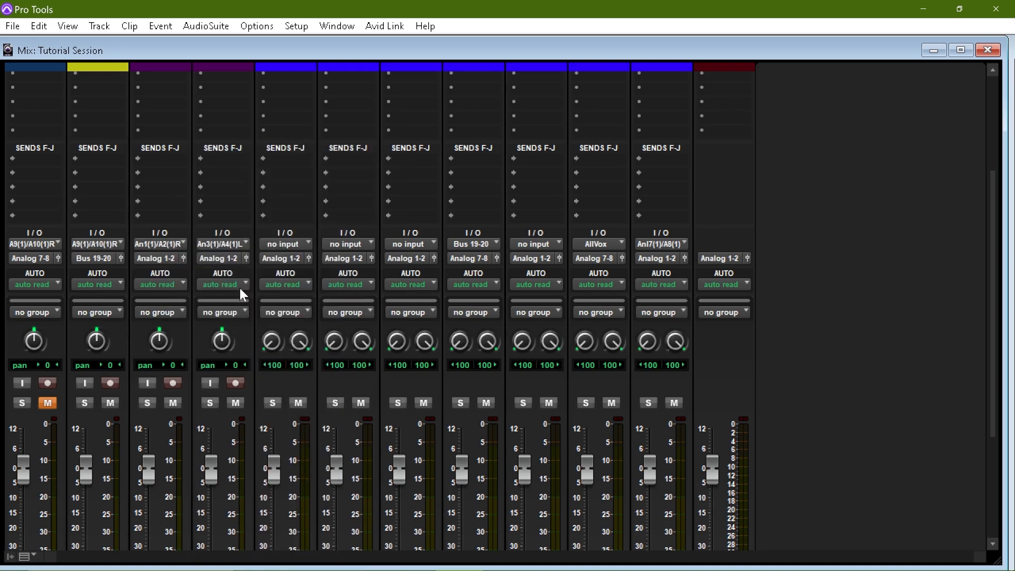
scroll(159, 315, "down", 5)
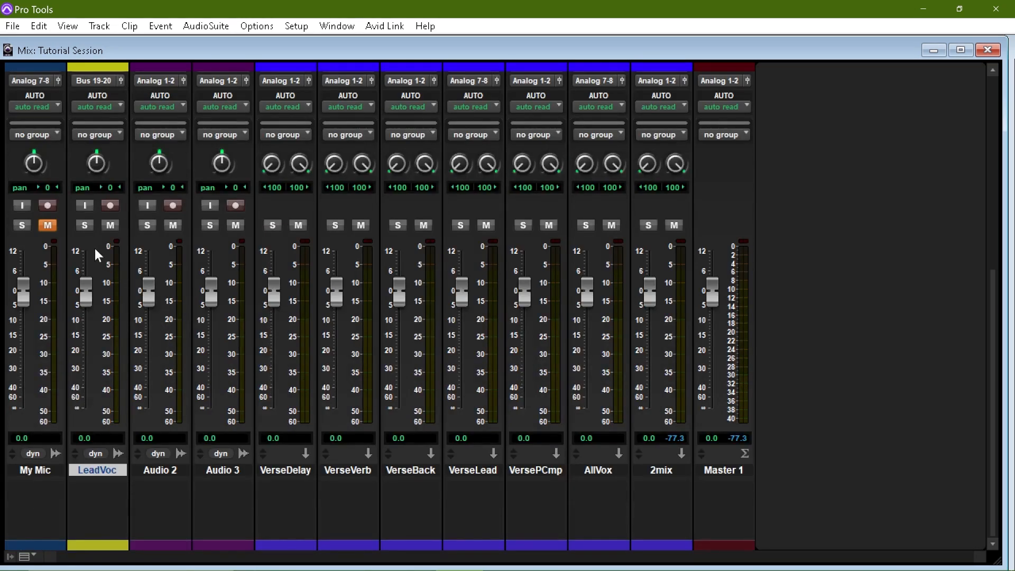
Step: Record-enable the LeadVoc track to check its signal through VerseLead and the mix chain, and disarm it
left_click(114, 208)
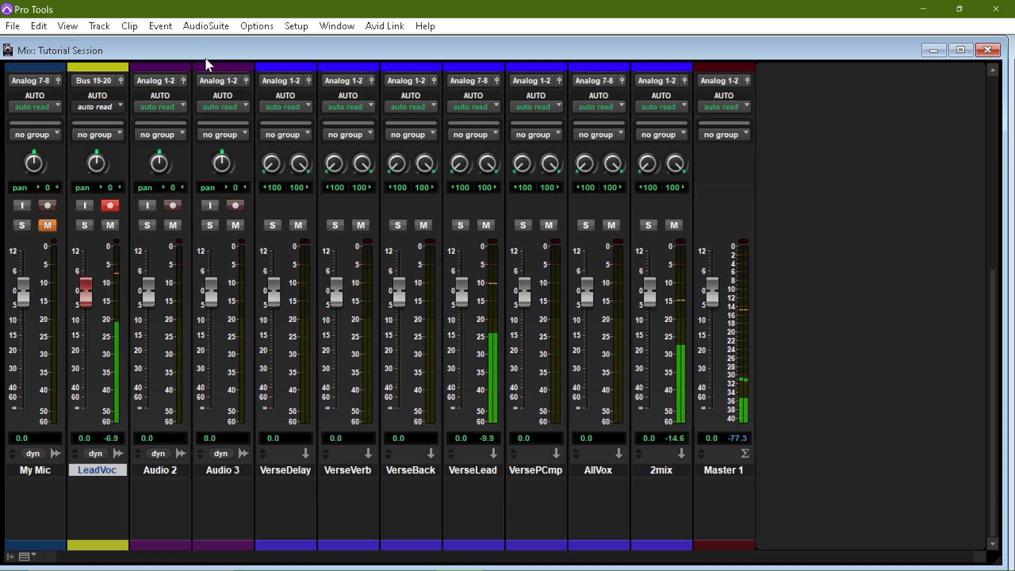
left_click(111, 204)
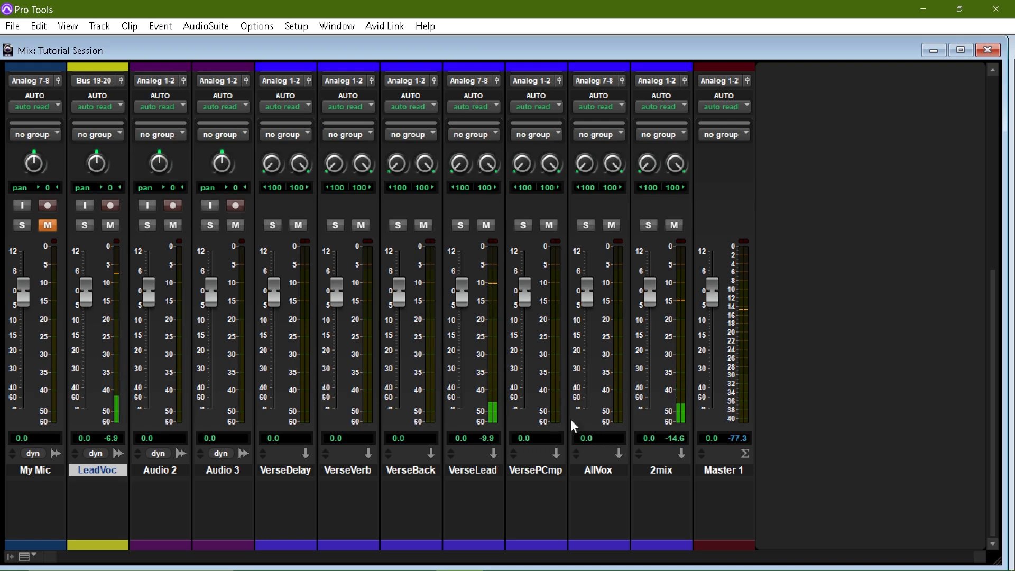
Step: Route the output of the VerseLead track to the stereo bus AllVox
scroll(310, 320, "up", 2)
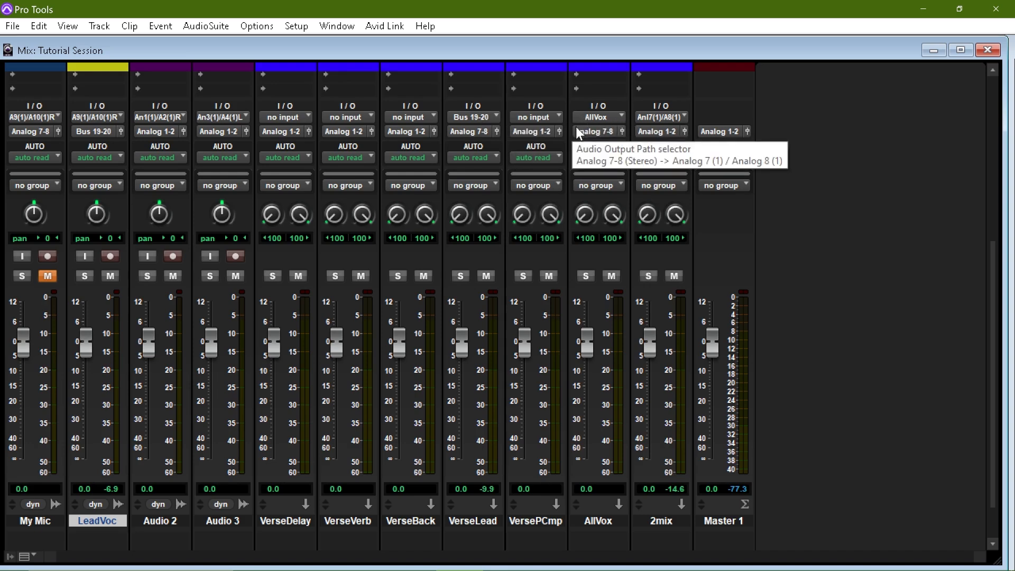
left_click(468, 131)
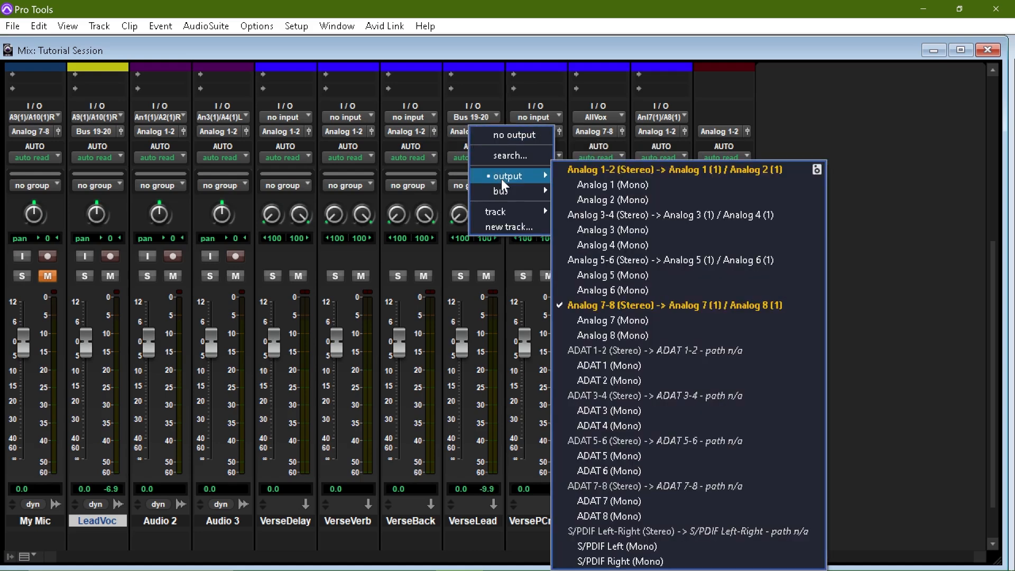
mouse_move(500, 190)
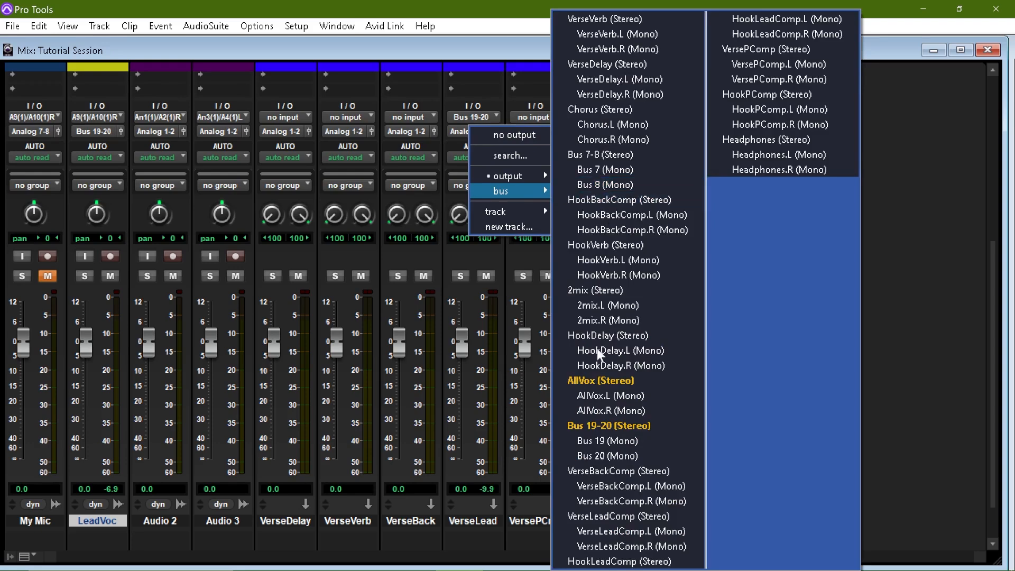
left_click(593, 378)
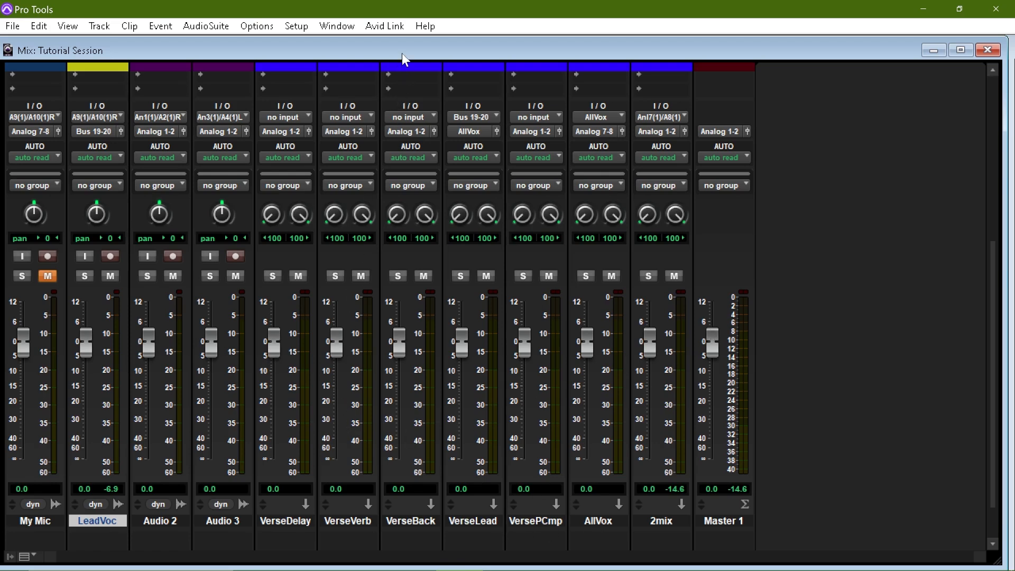
Step: Play the session twice to check the lead vocal's signal through VerseLead, AllVox, 2mix and Master 1
key("space")
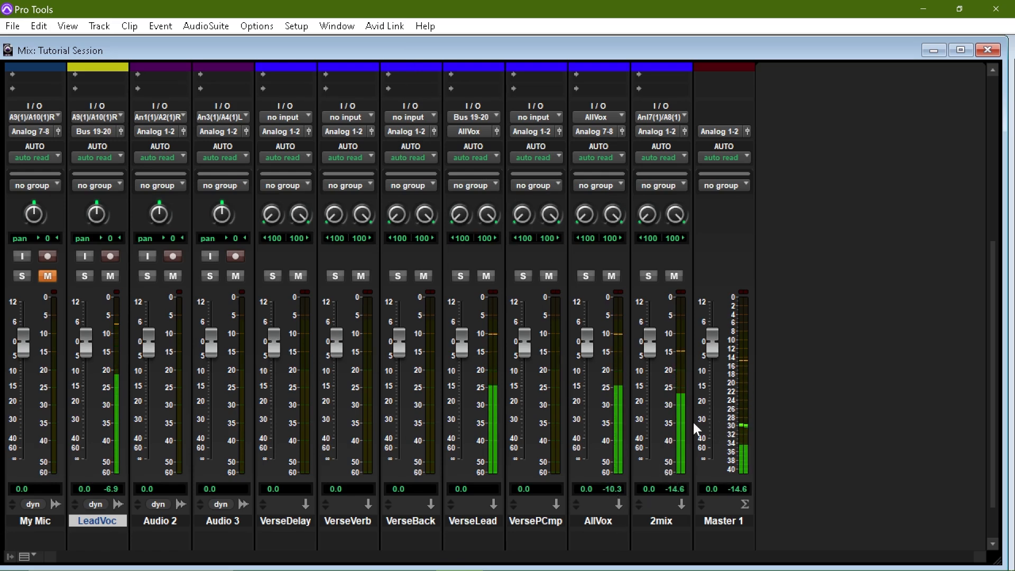
key("space")
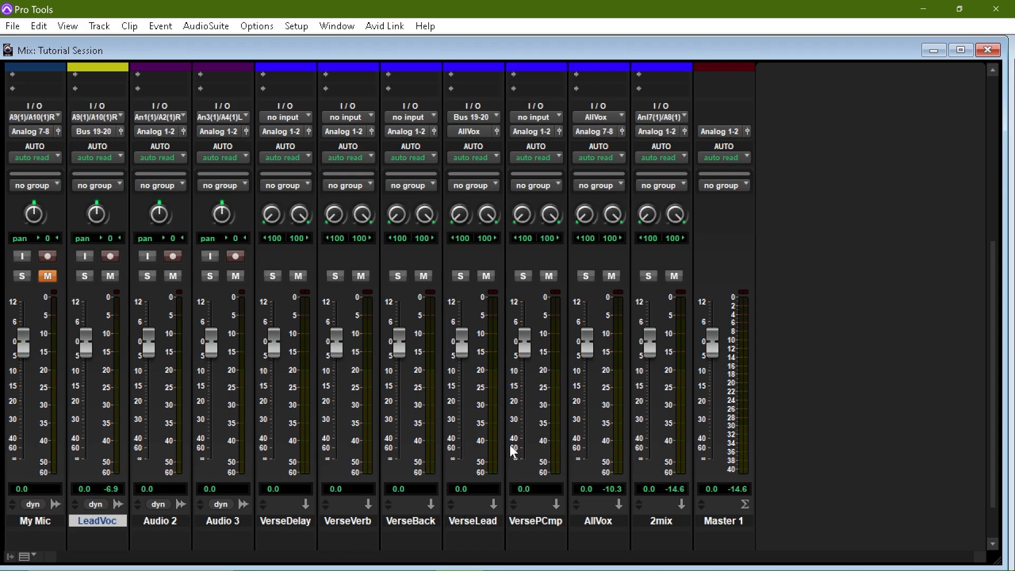
key("space")
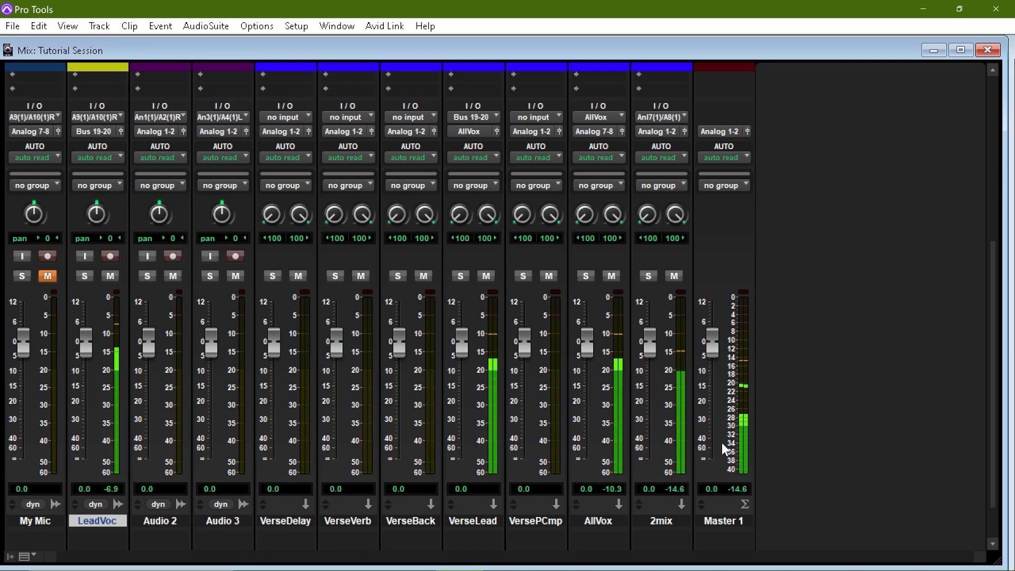
key("space")
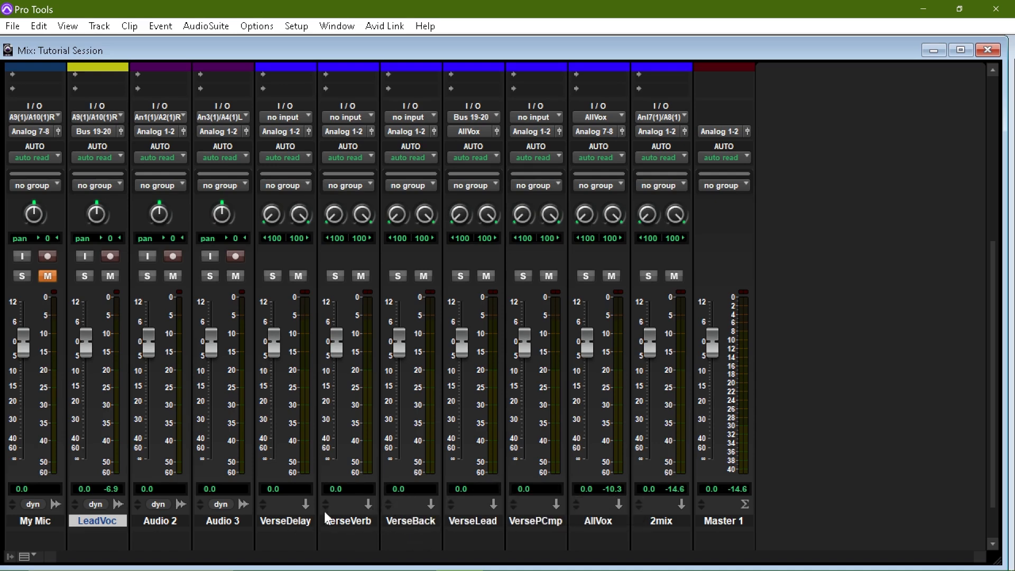
Step: Route the output of the Audio 2 track to the stereo bus VerseBackComp
left_click(164, 521)
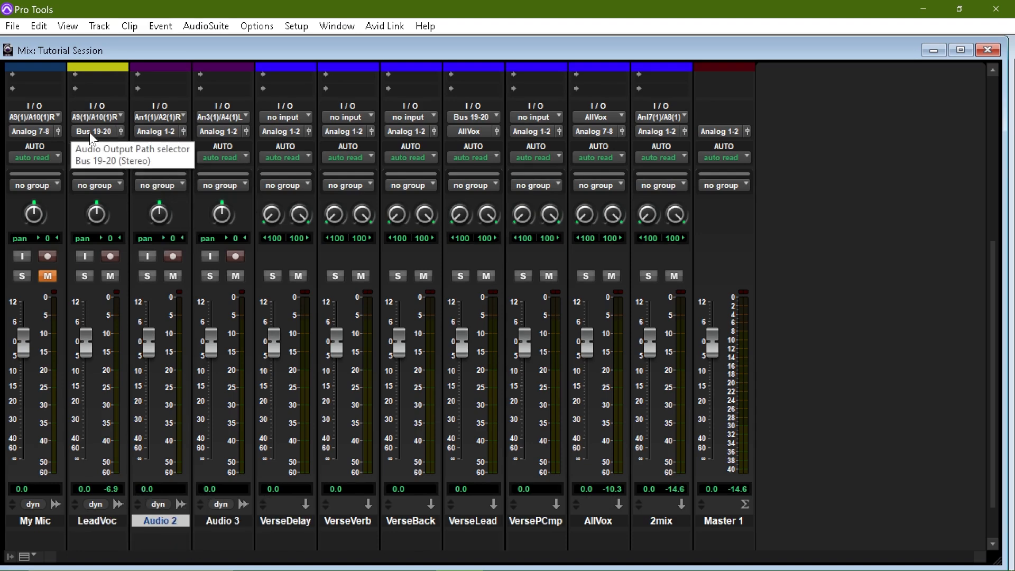
left_click(154, 131)
mouse_move(190, 196)
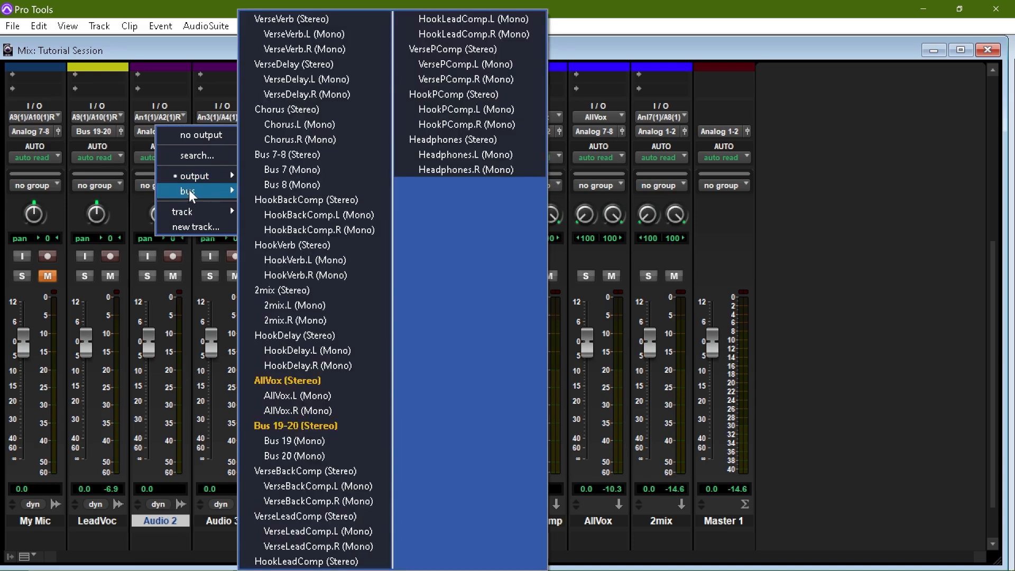
left_click(346, 470)
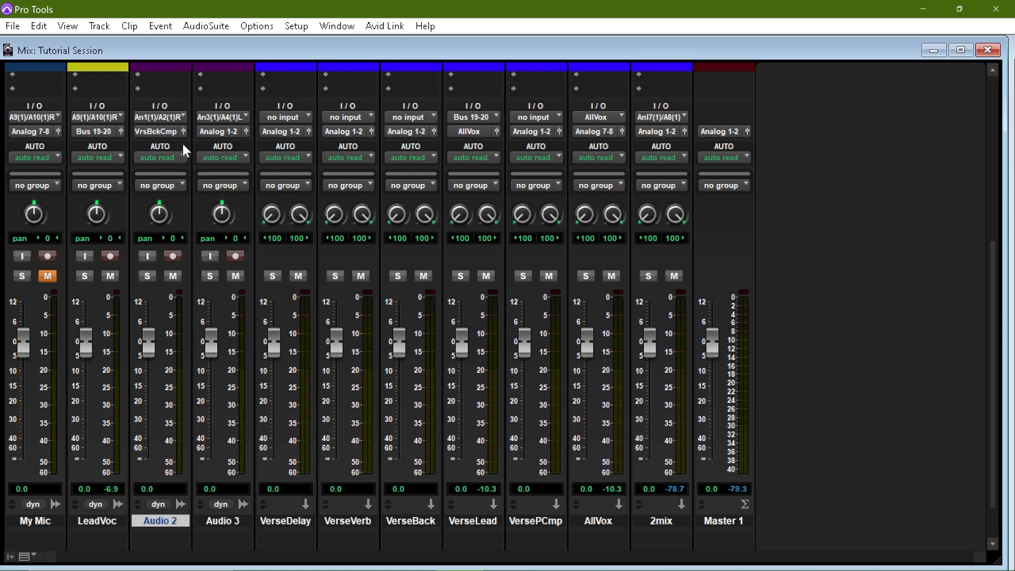
Step: Set the input of the VerseBack aux track to the stereo bus VerseBackComp
left_click(421, 116)
mouse_move(466, 176)
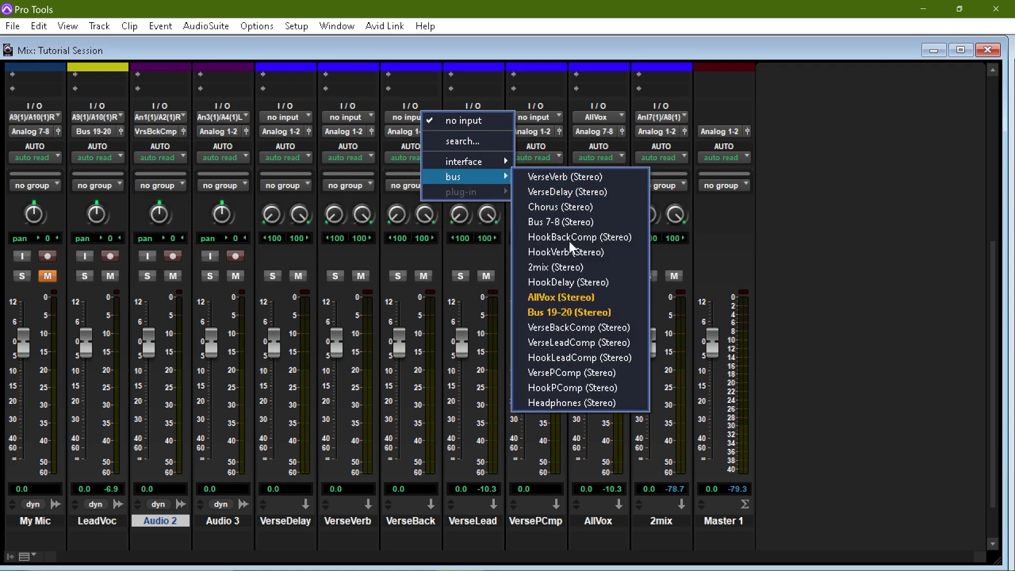
left_click(573, 328)
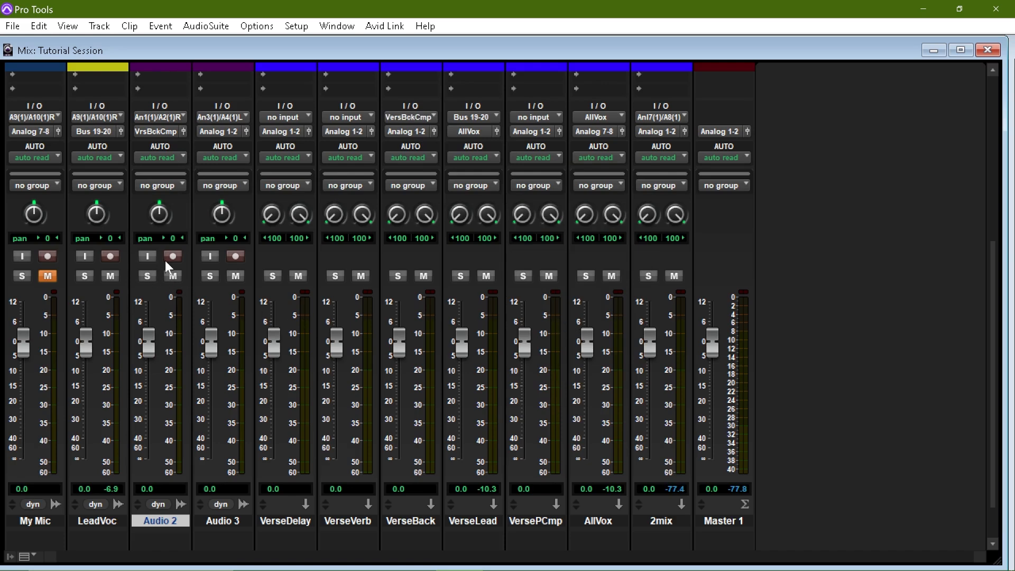
Step: Set the Audio 2 track's input to the interface channel A9(1)/A10(1)R and briefly record-enable the track to test its signal
left_click(176, 121)
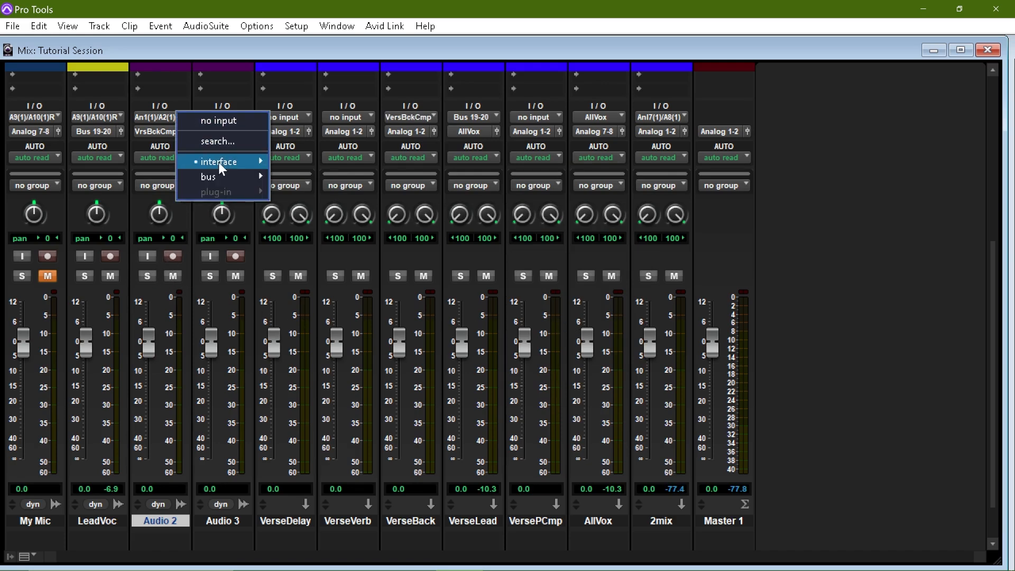
mouse_move(218, 161)
left_click(355, 290)
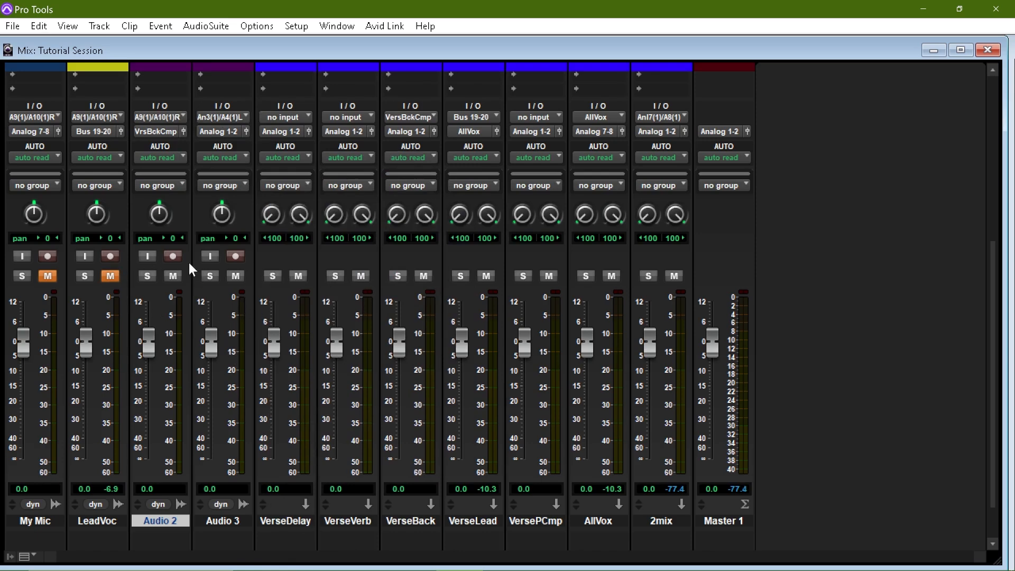
left_click(174, 258)
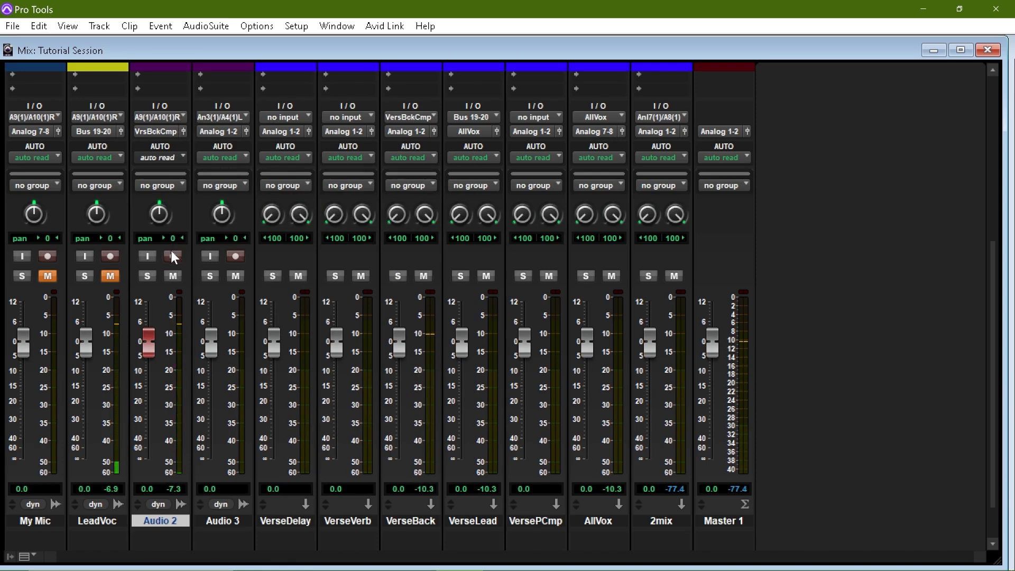
left_click(172, 256)
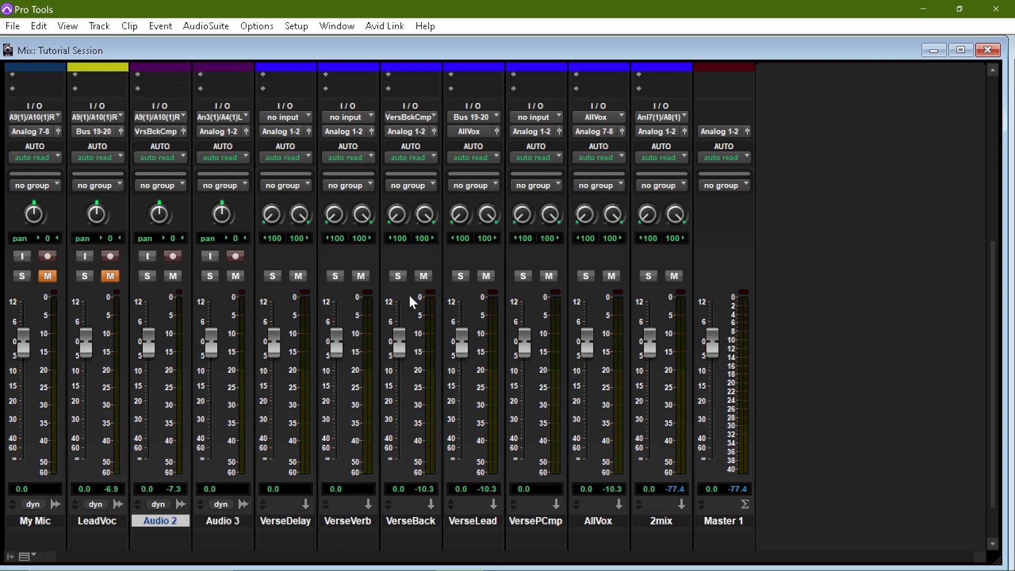
Step: Route the VerseBack track's output to the stereo bus AllVox and play the session to check the meters
left_click(405, 133)
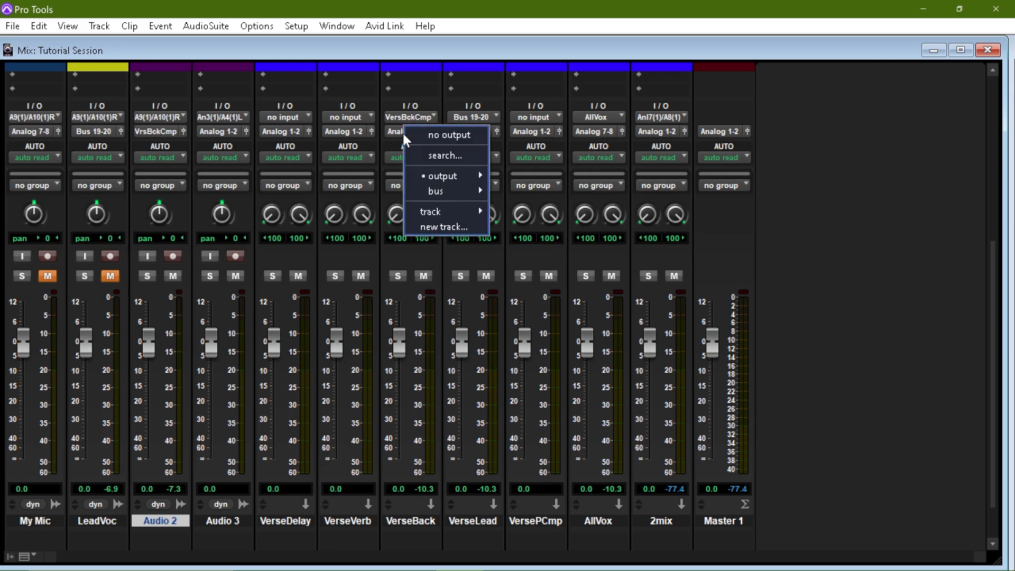
mouse_move(446, 191)
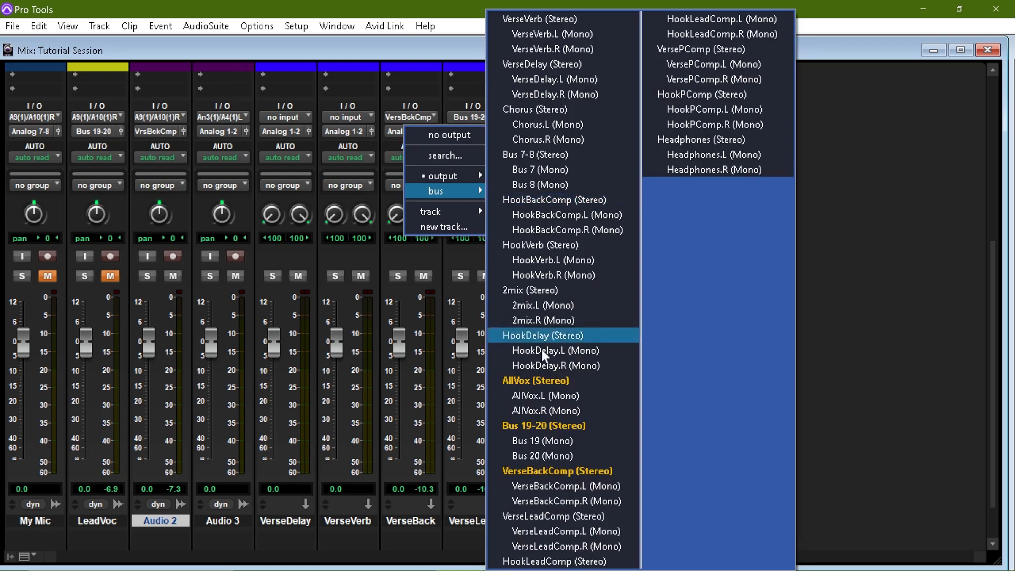
left_click(538, 379)
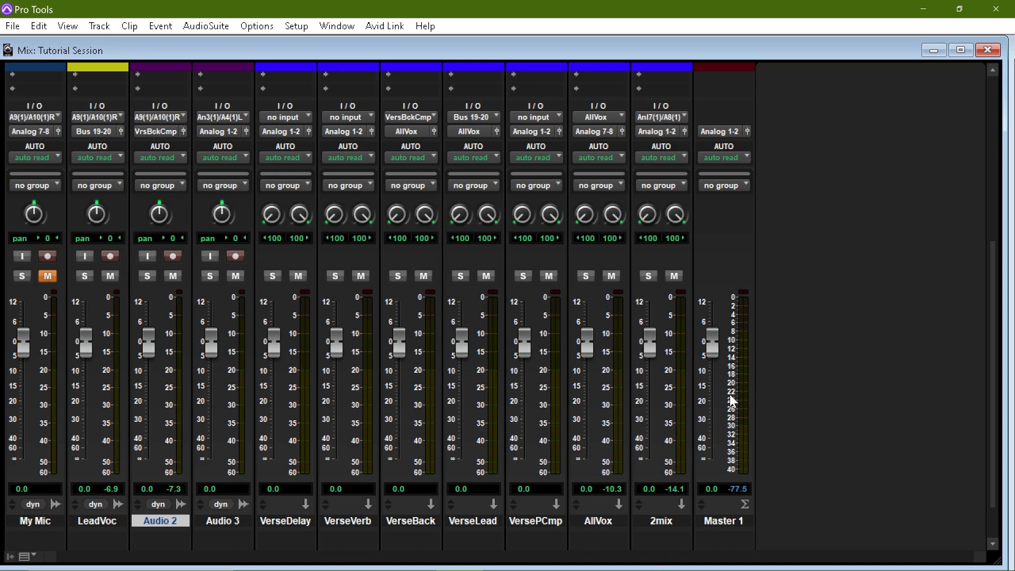
key("space")
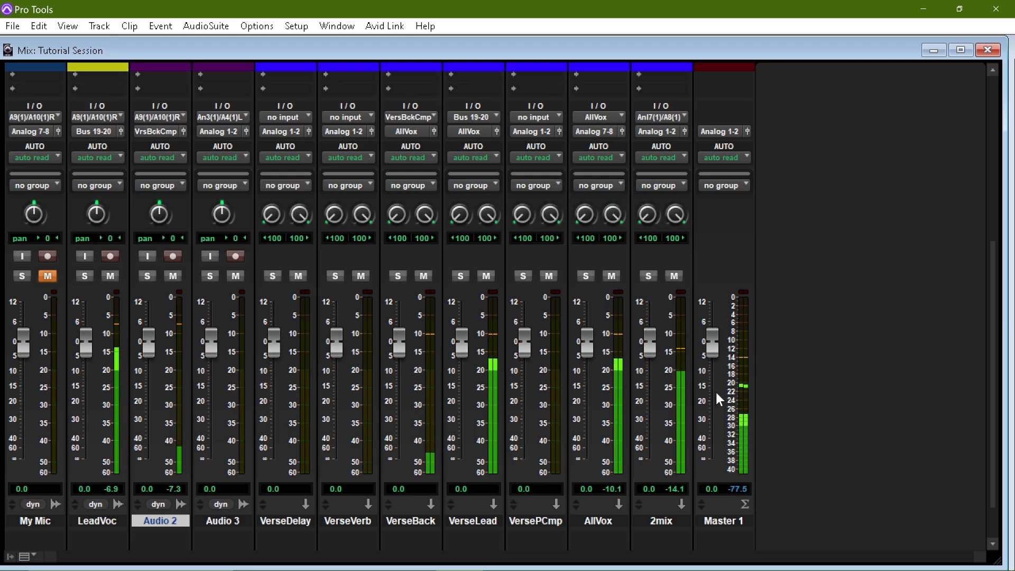
key("space")
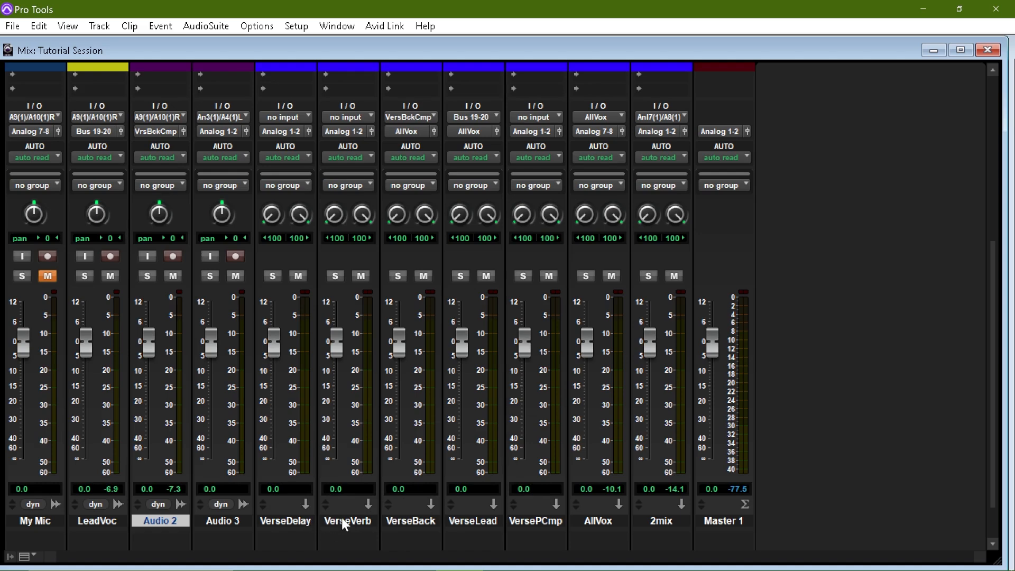
Step: Insert the multichannel BBD Delay plug-in in the first insert slot of the VerseDelay track and close its window
scroll(341, 518, "up", 8)
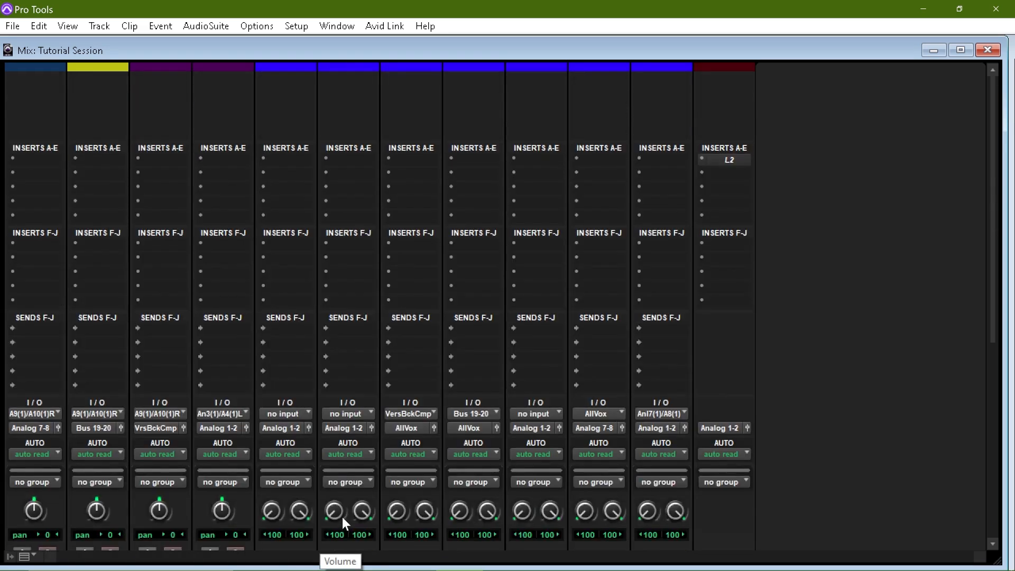
left_click(289, 158)
mouse_move(360, 205)
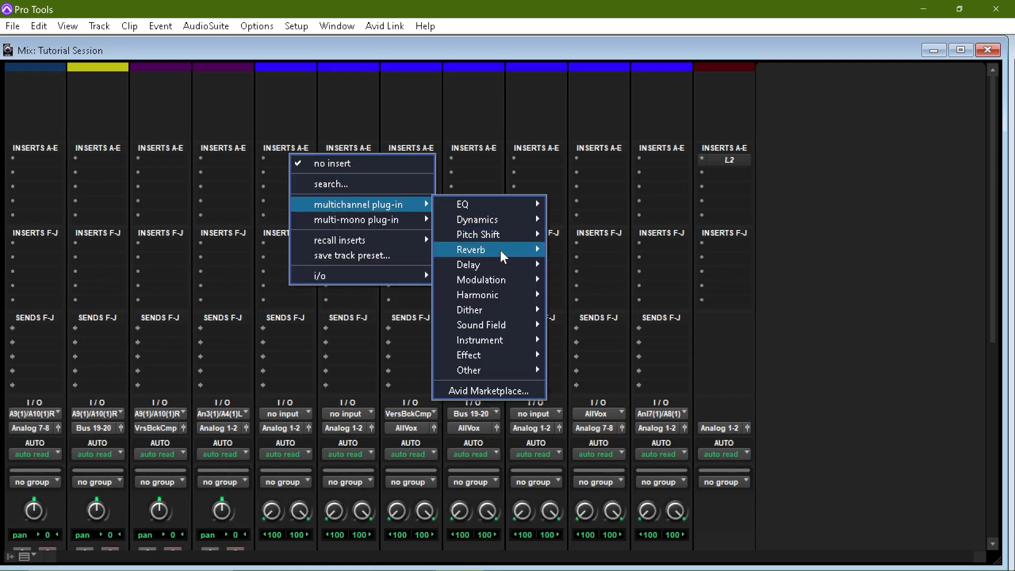
mouse_move(527, 262)
left_click(593, 294)
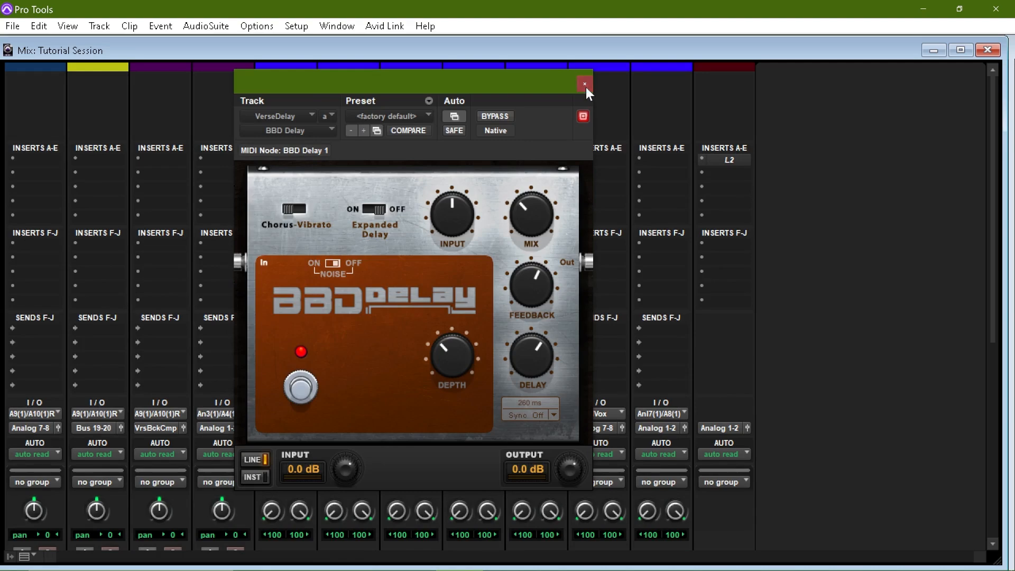
left_click(585, 85)
Step: Insert the multichannel AIR Reverb (stereo) plug-in in the first insert slot of the VerseVerb track and close its window
scroll(284, 186, "down", 5)
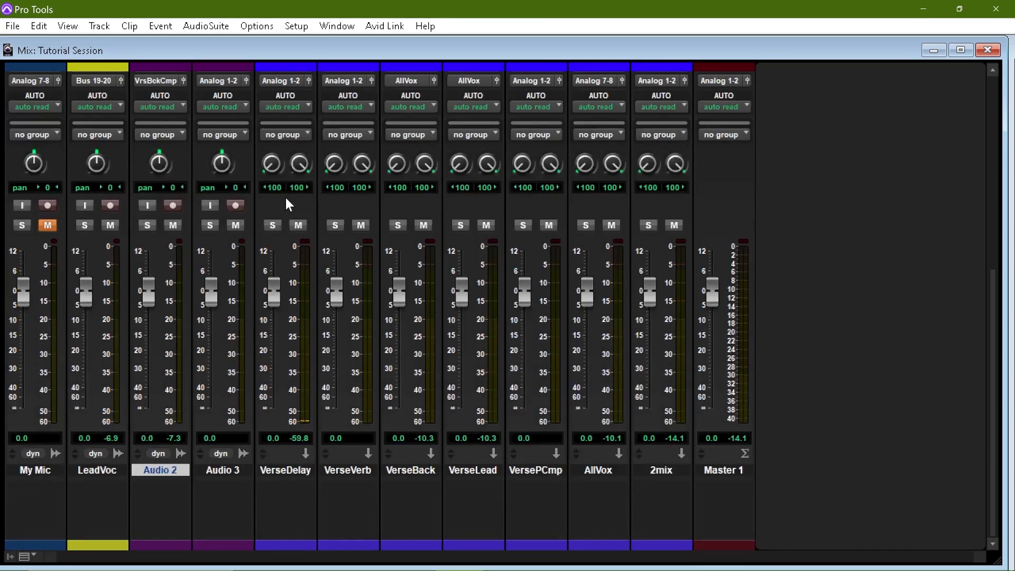
scroll(288, 203, "up", 5)
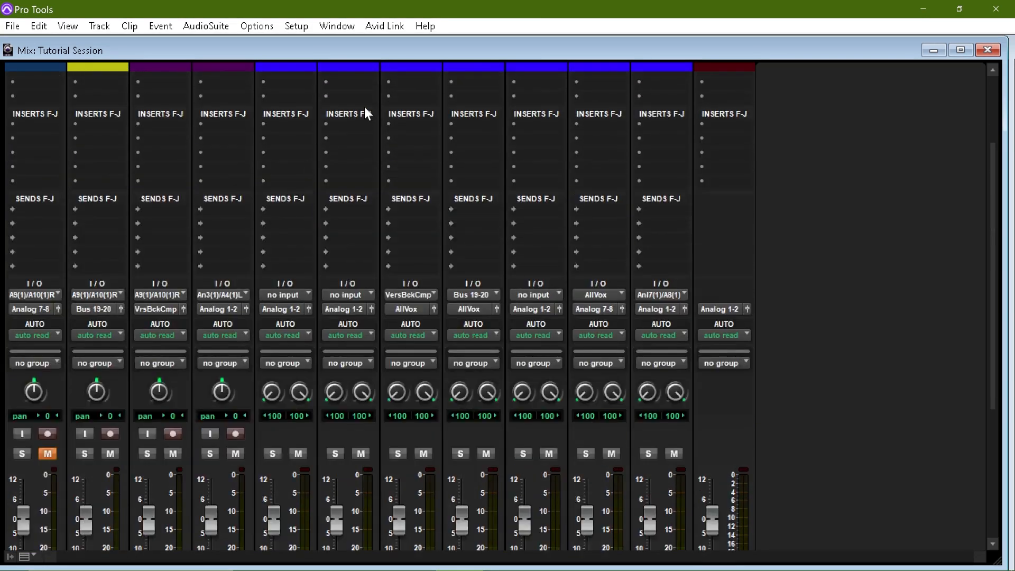
left_click(347, 159)
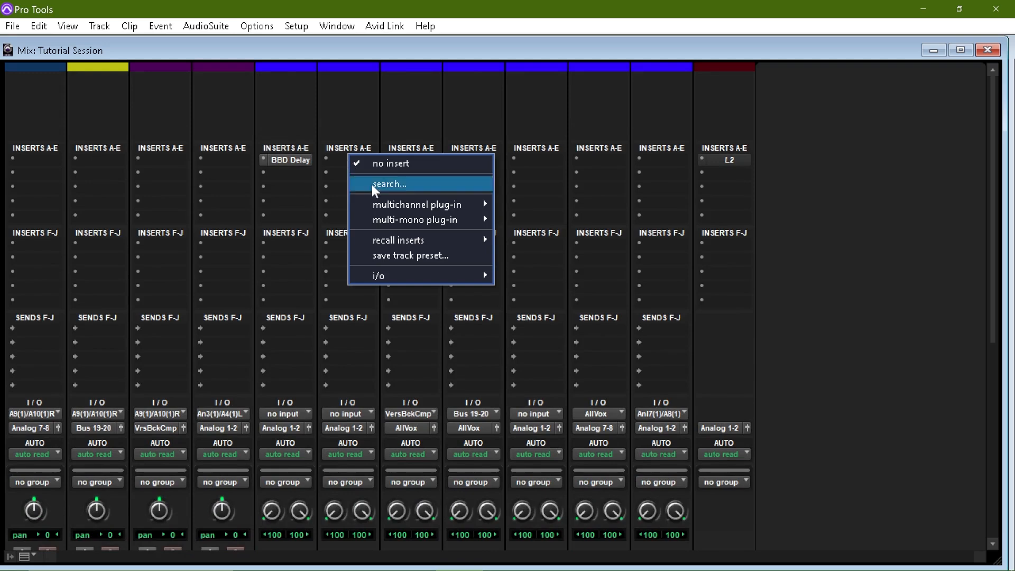
mouse_move(390, 206)
mouse_move(531, 250)
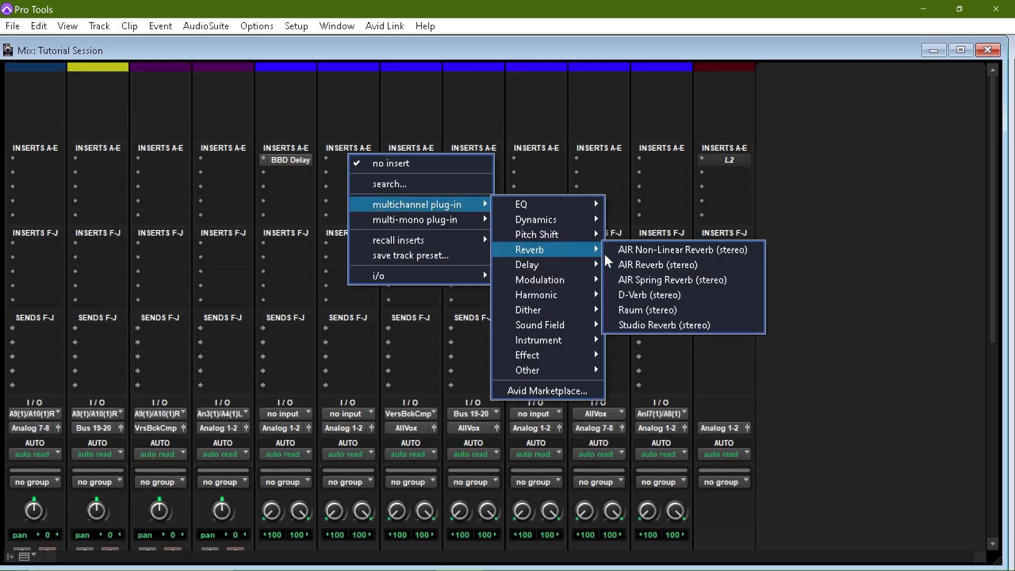
left_click(644, 262)
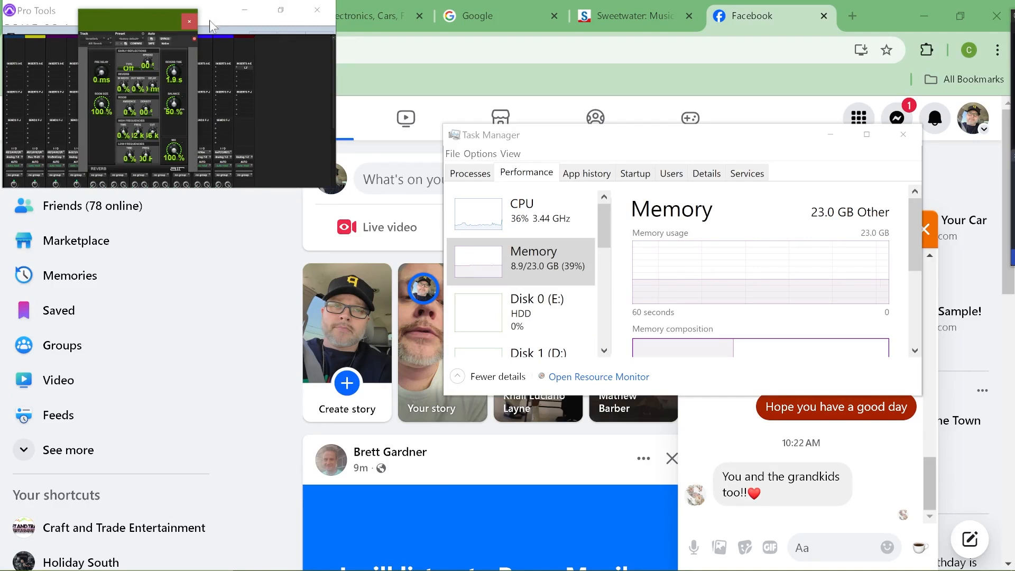
left_click(190, 22)
Step: Minimize the browser window and maximize both the Pro Tools window and its Mix window
left_click(281, 9)
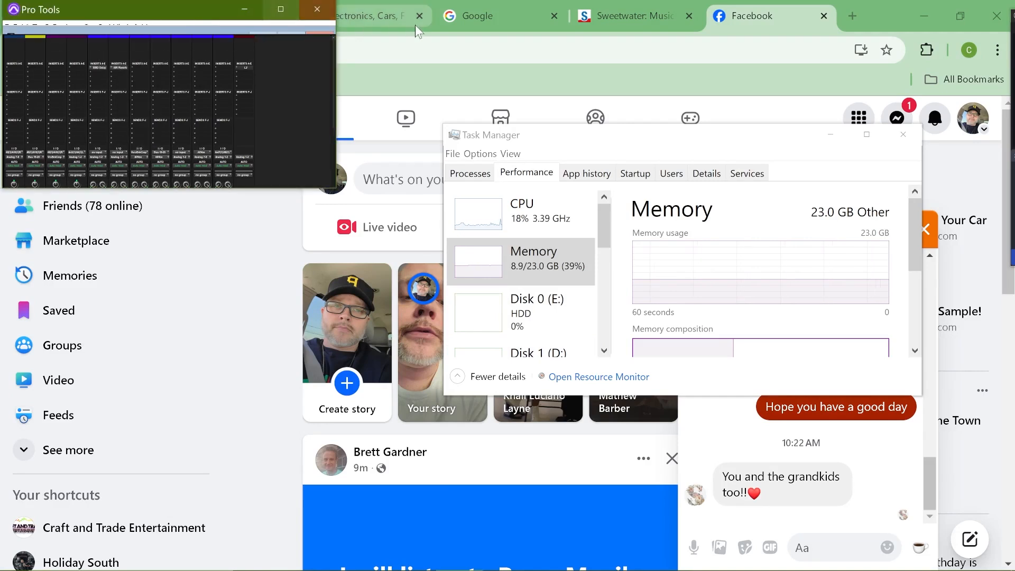
left_click(924, 15)
left_click(281, 9)
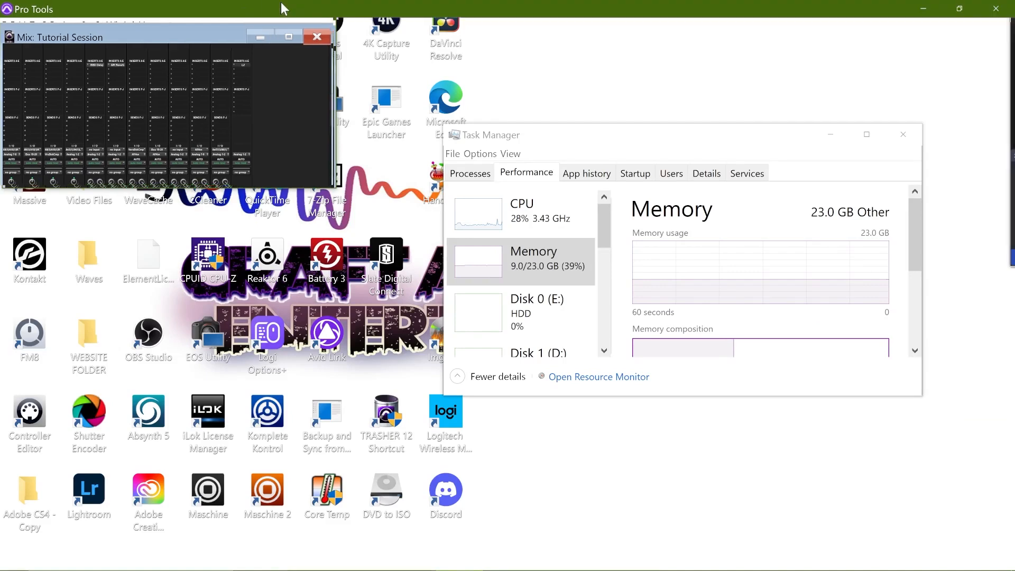
left_click(290, 36)
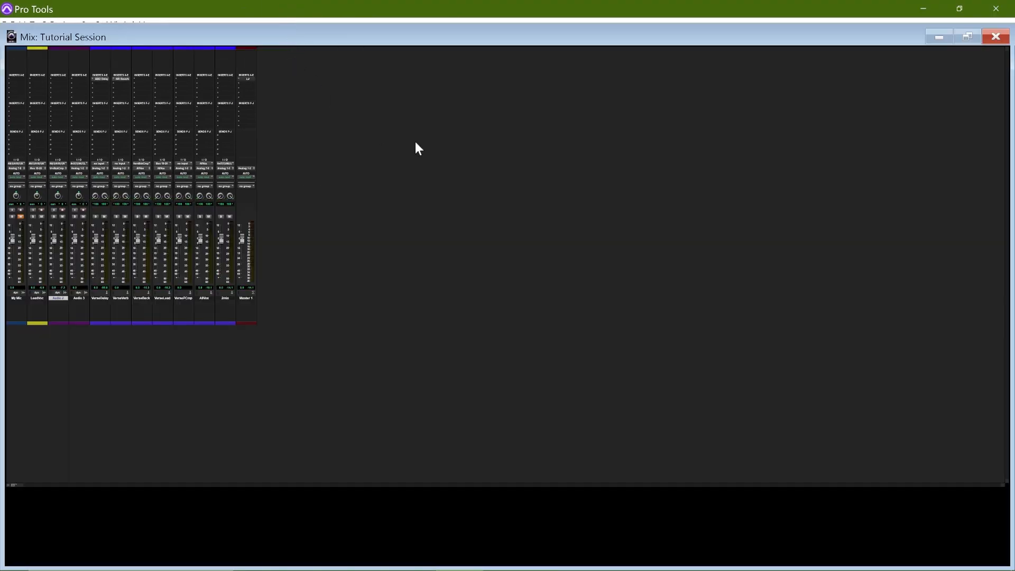
Step: Switch to the Edit window, maximize it, and return to the Mix window
key("ctrl+equal")
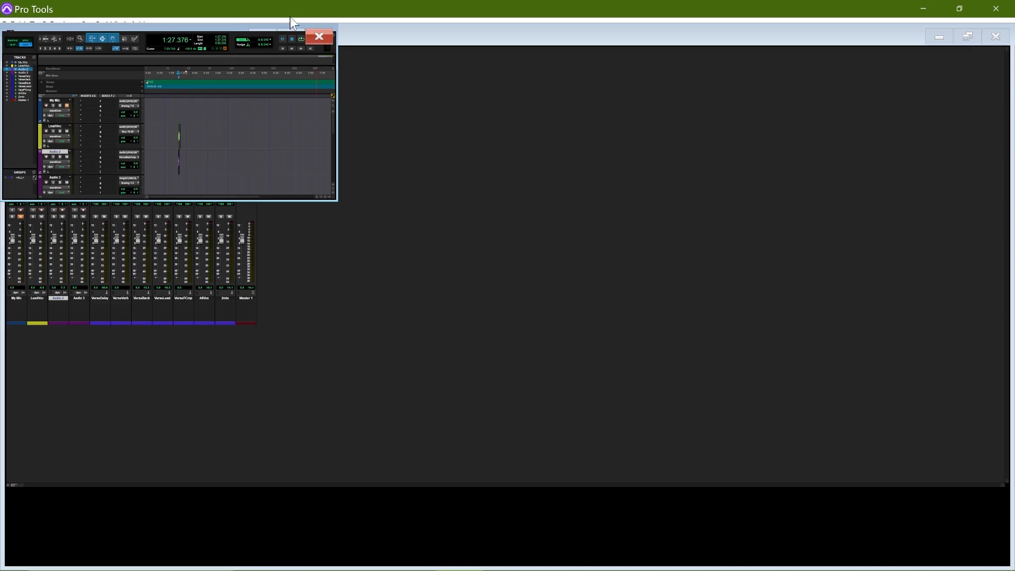
left_click(293, 36)
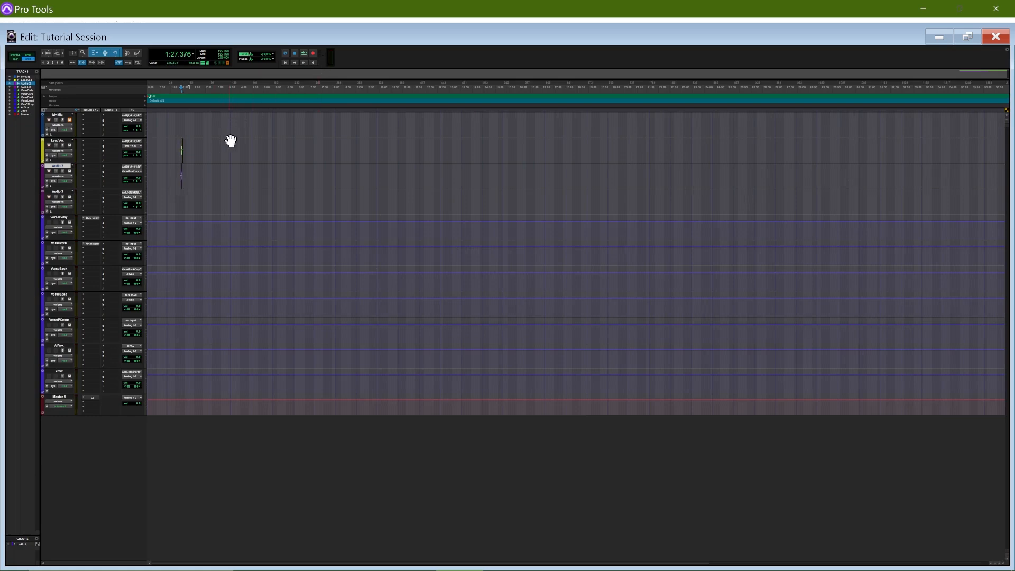
key("ctrl+equal")
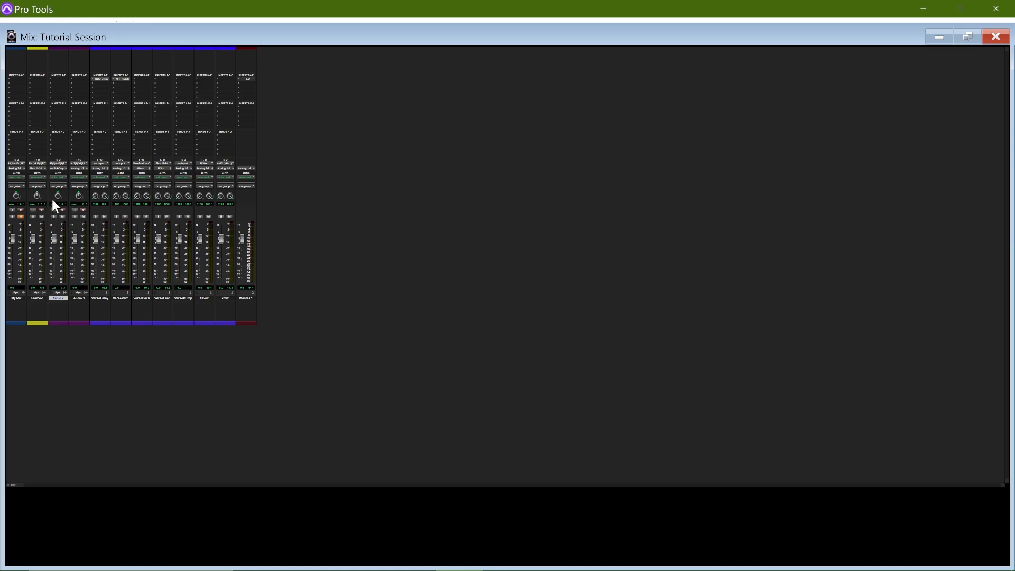
Step: Add two sends on the LeadVox track, one to the stereo bus VerseDelay and one to the stereo bus VerseVerb
left_click(39, 136)
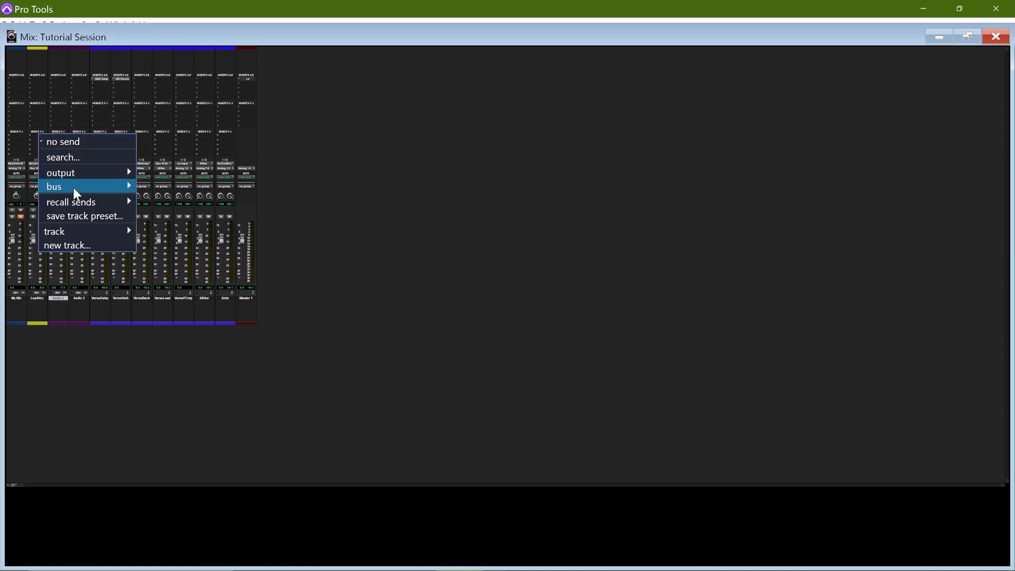
mouse_move(74, 187)
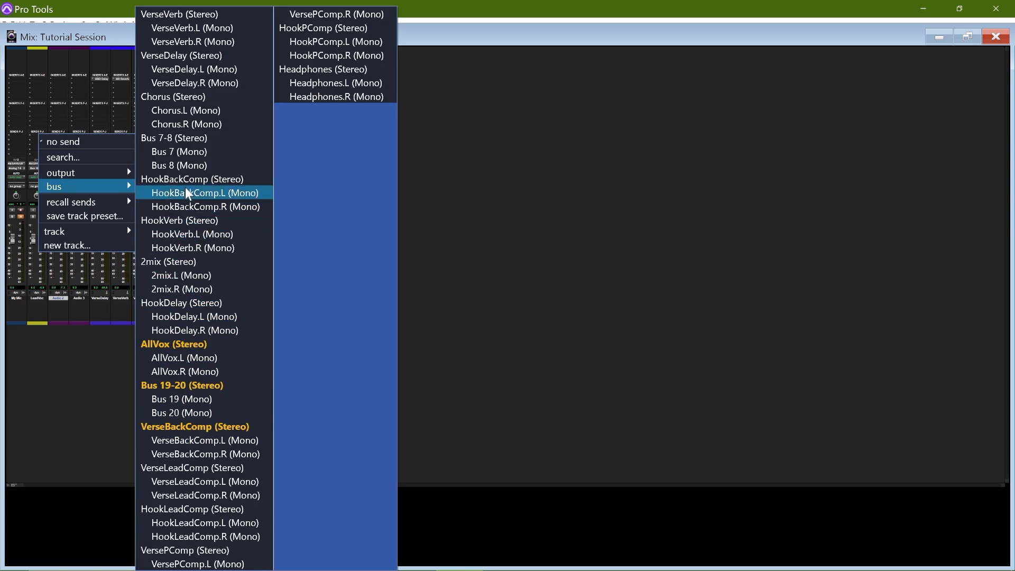
left_click(185, 56)
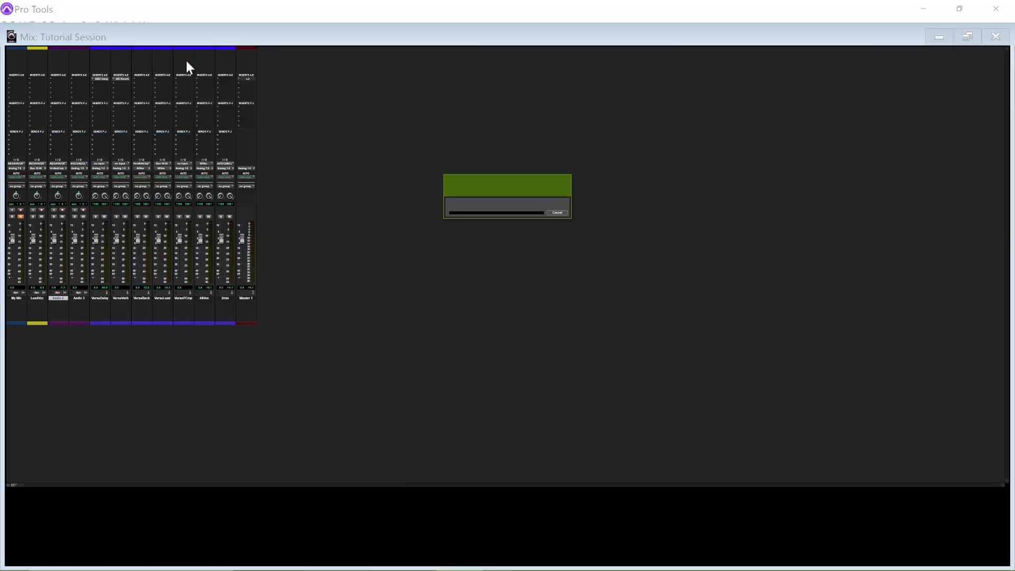
left_click(38, 141)
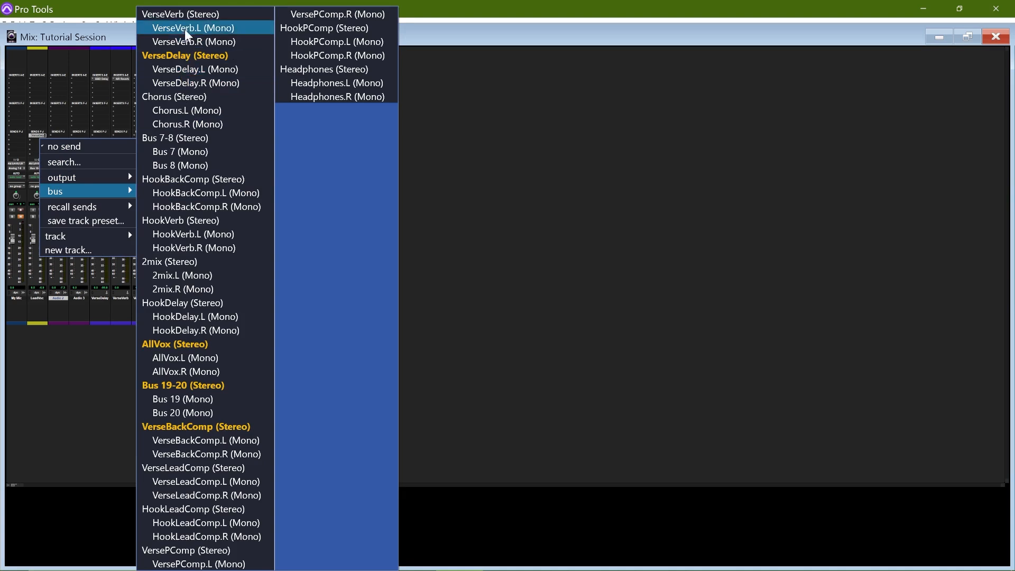
left_click(180, 16)
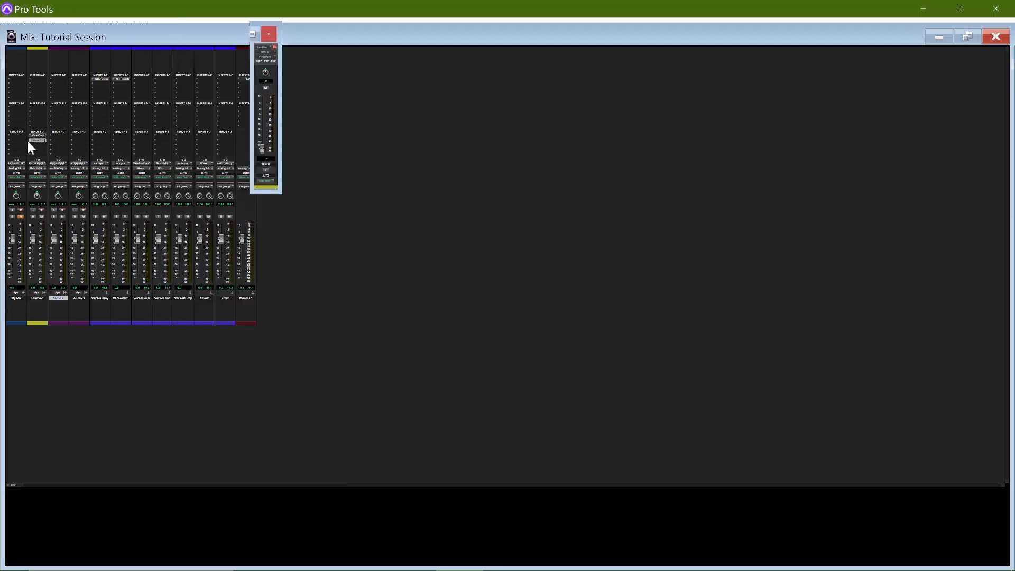
left_click(37, 142)
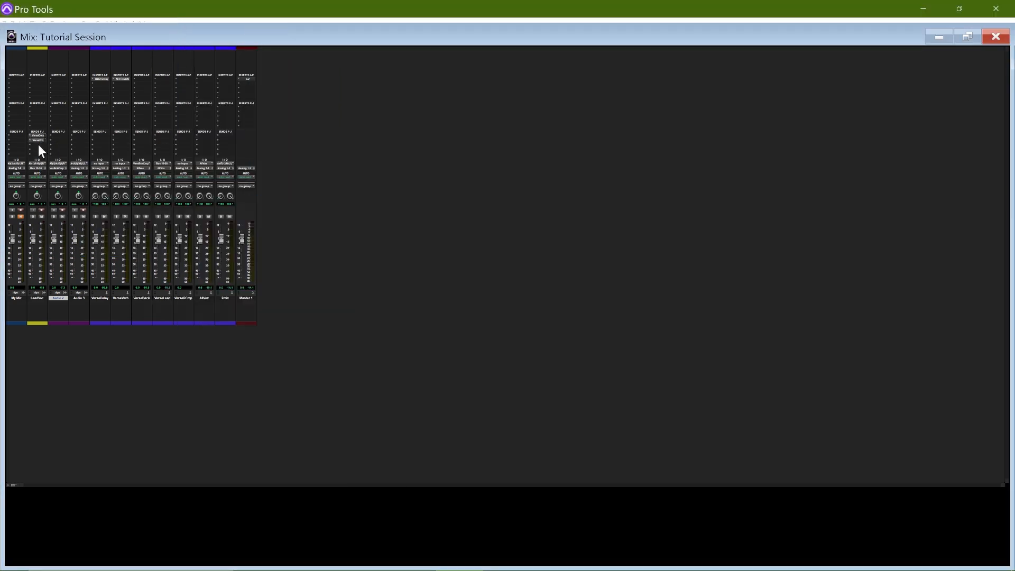
Step: Add a third send on the LeadVox track to the stereo bus VersePComp and close its send window
left_click(39, 147)
mouse_move(66, 198)
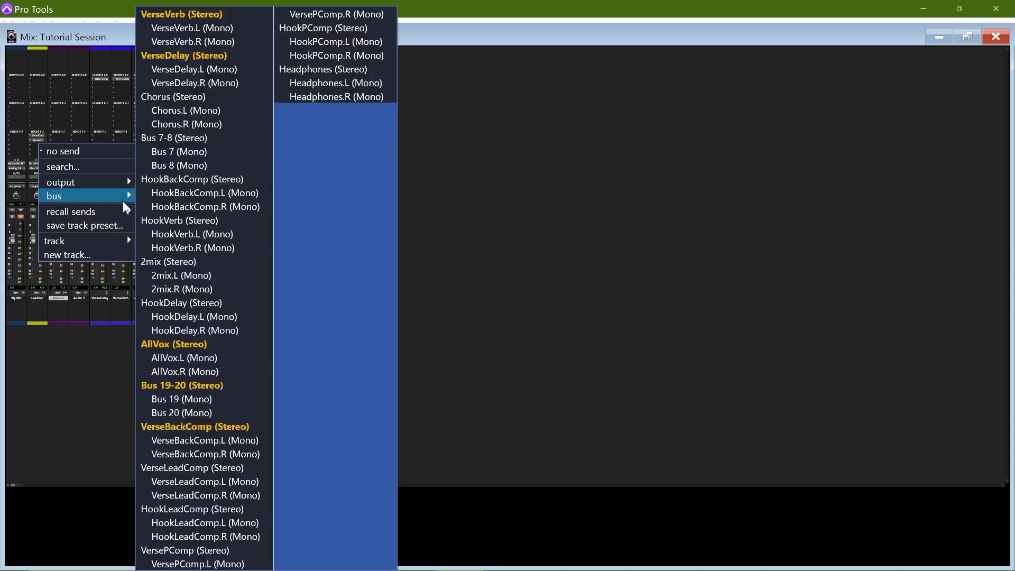
left_click(226, 550)
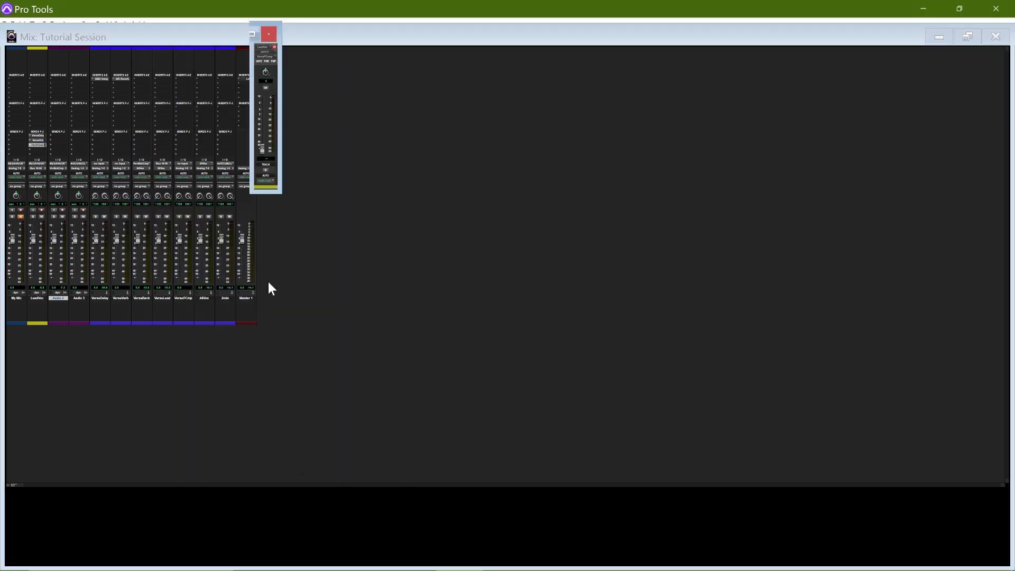
left_click(269, 28)
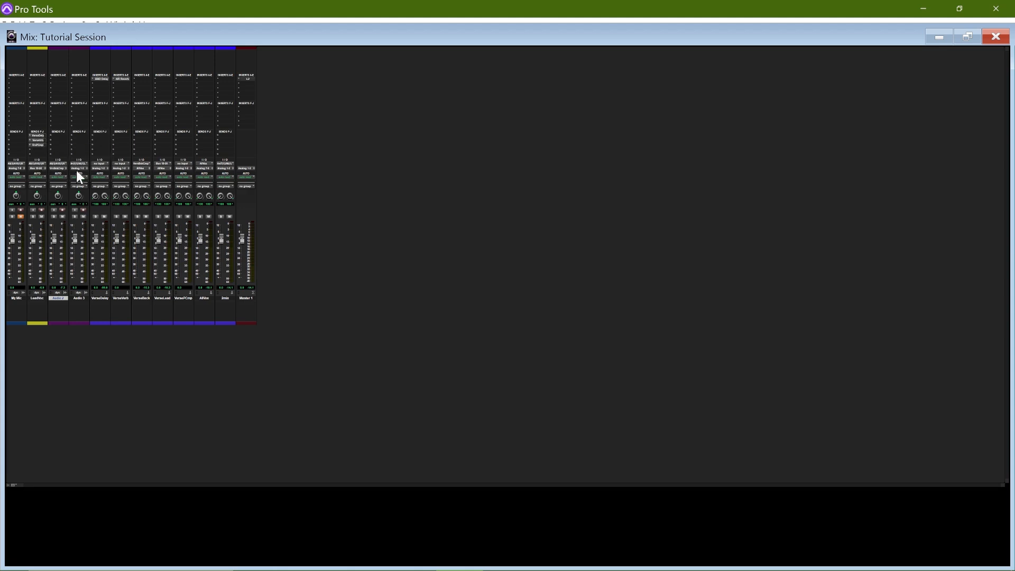
Step: Set the inputs of the VerseDelay, VerseVerb and VersePComp tracks to the stereo buses of the same names
left_click(97, 165)
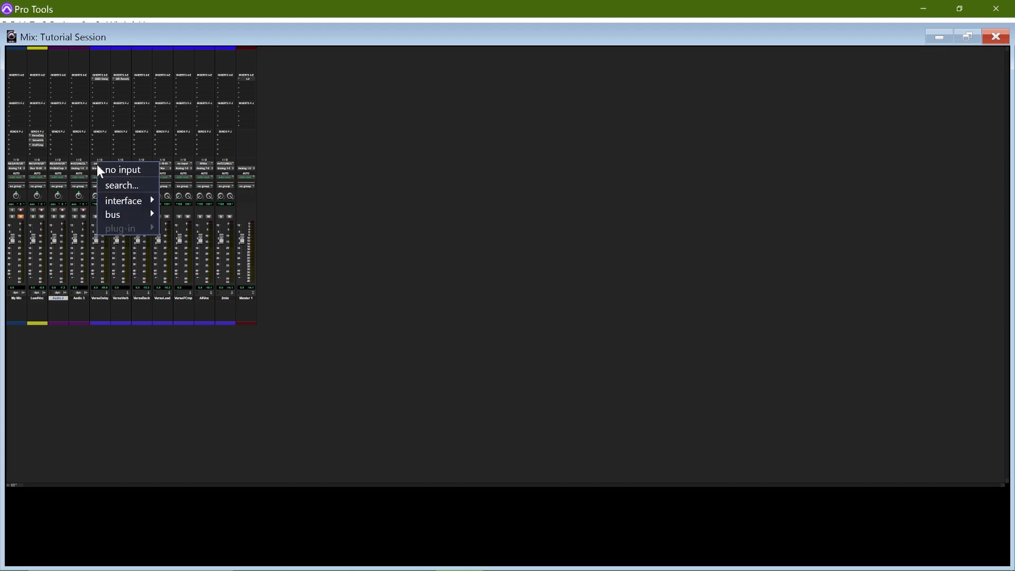
mouse_move(126, 214)
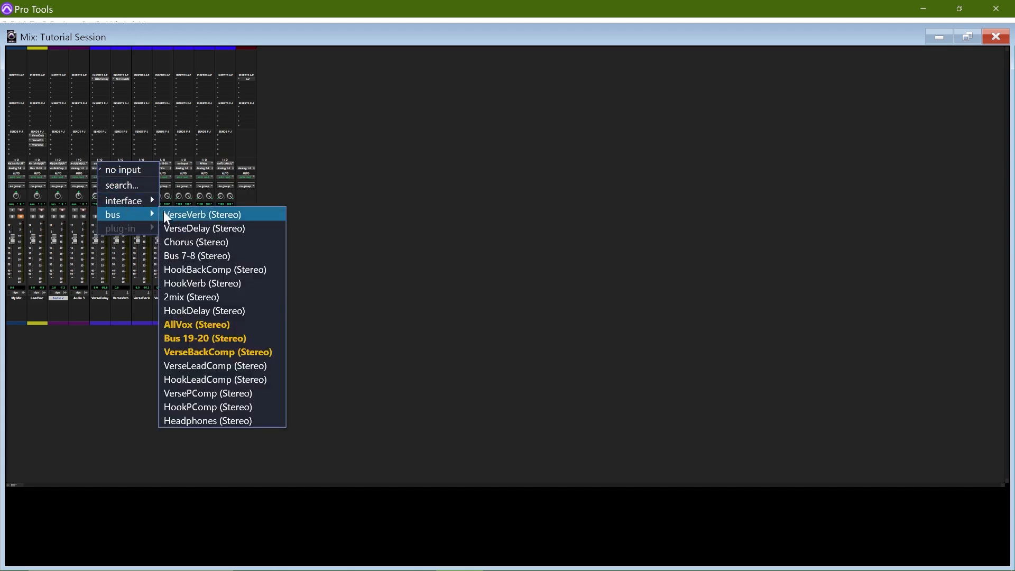
left_click(168, 226)
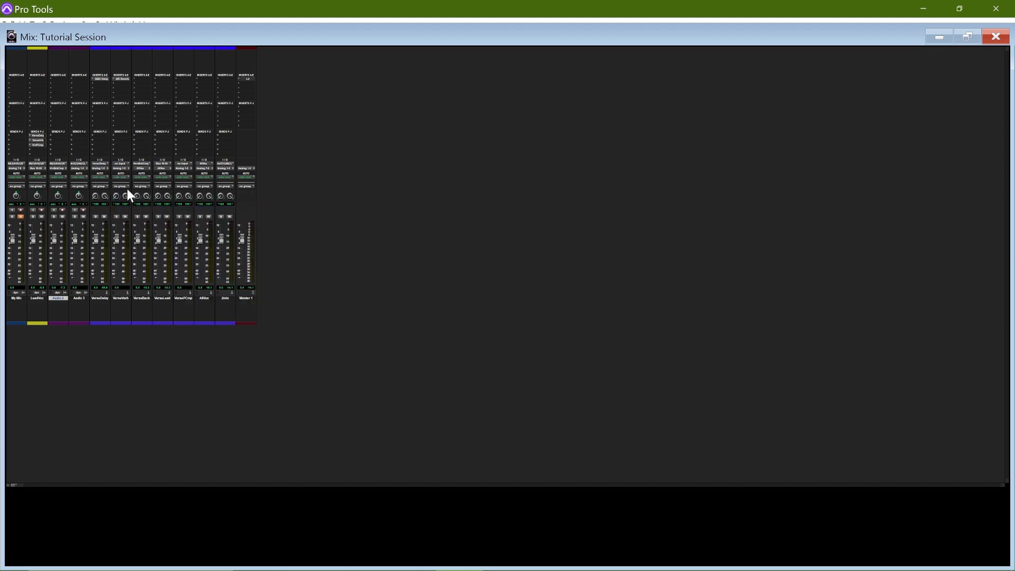
left_click(121, 164)
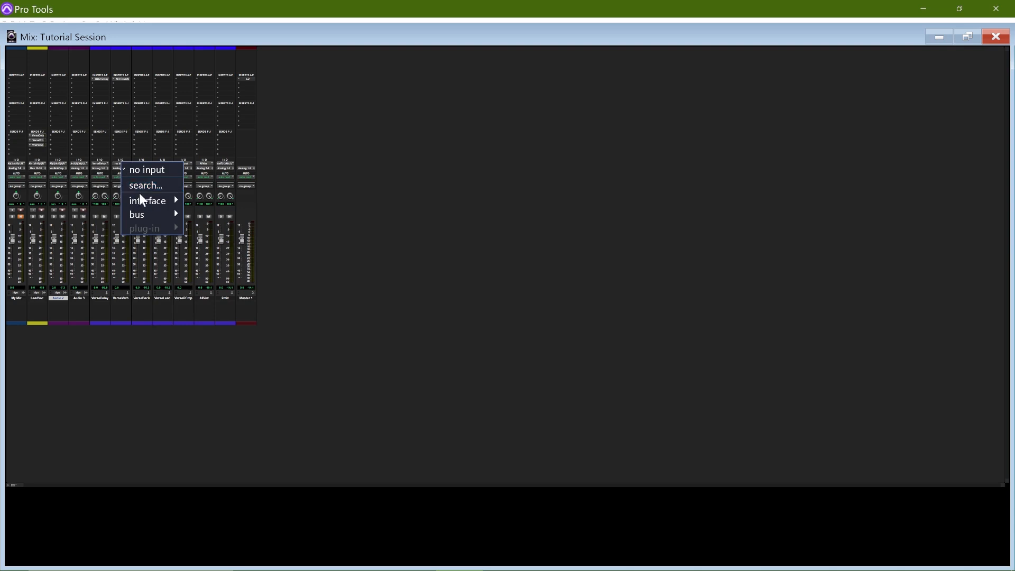
mouse_move(142, 200)
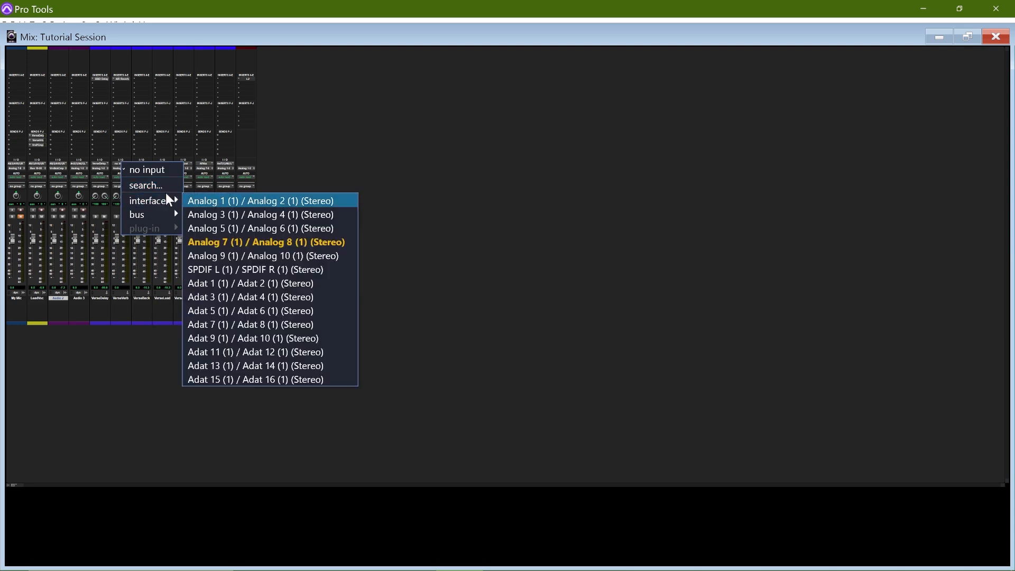
mouse_move(158, 214)
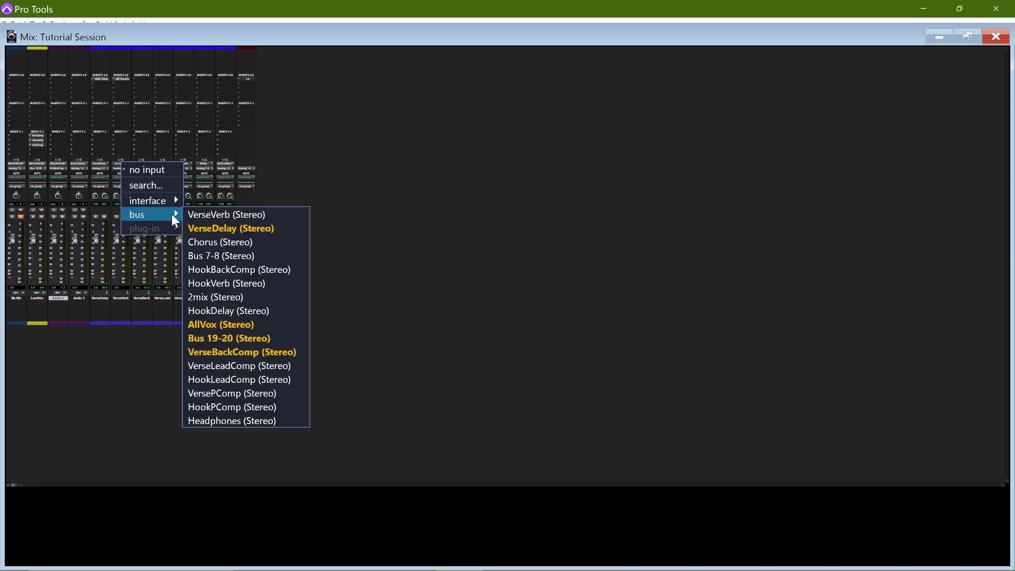
left_click(200, 216)
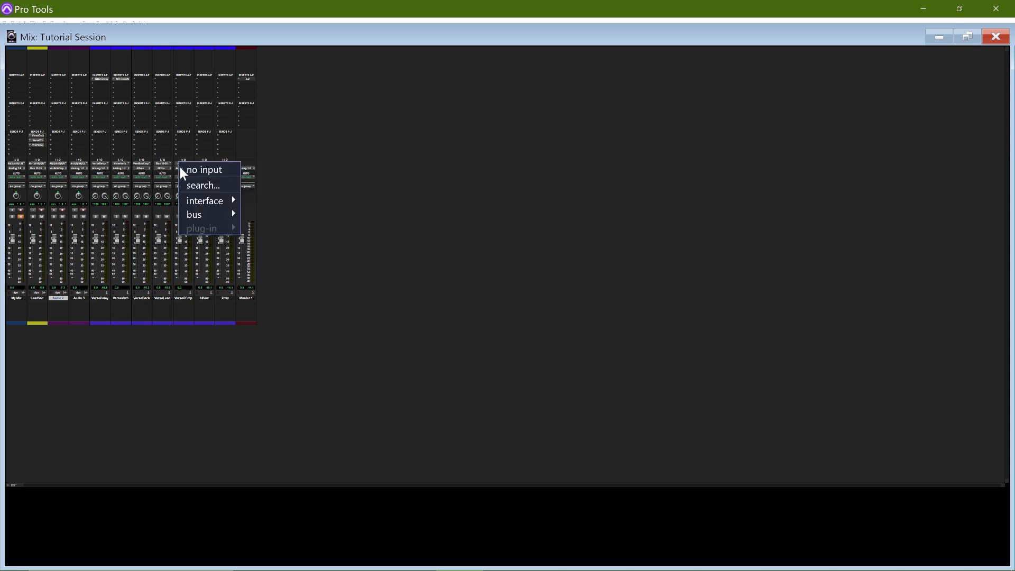
mouse_move(203, 211)
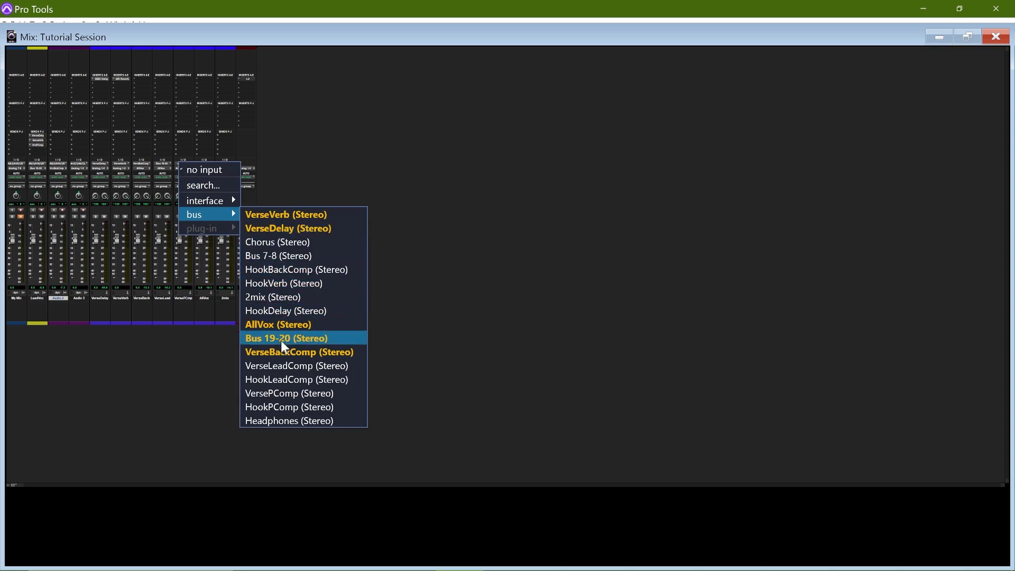
left_click(281, 394)
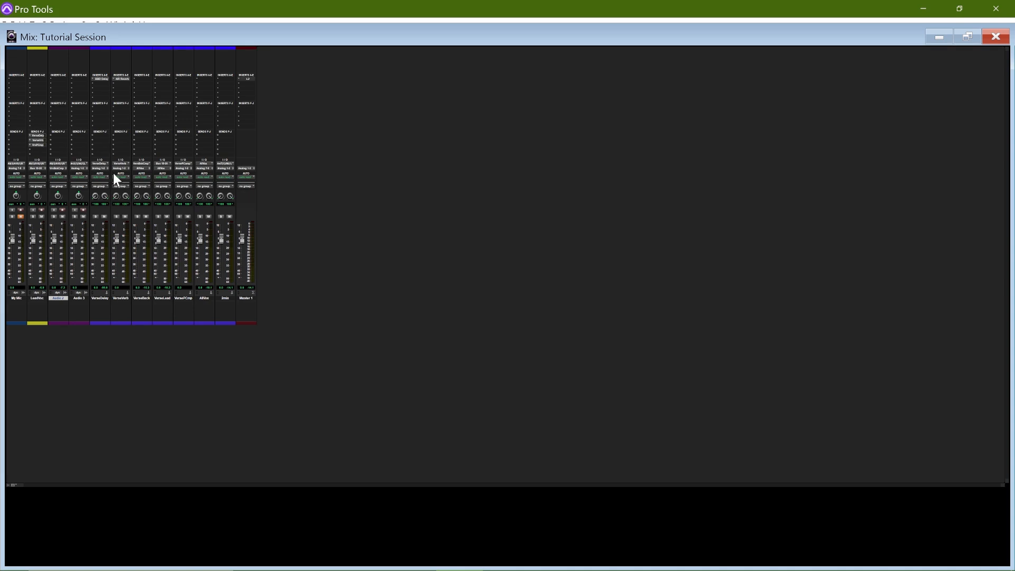
Step: Route the outputs of the VerseDelay and VerseVerb tracks to the stereo bus AllVox
left_click(96, 168)
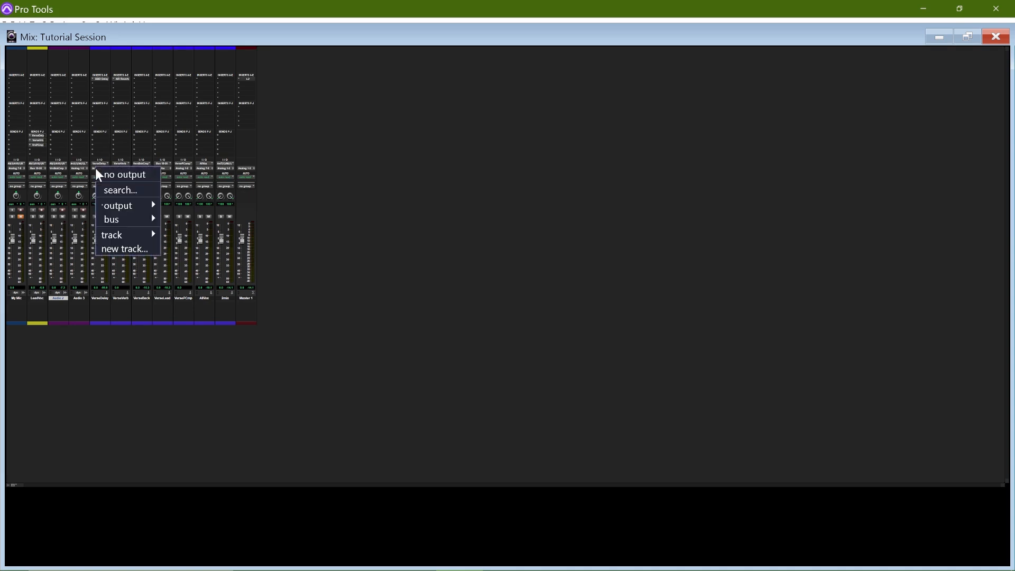
mouse_move(113, 218)
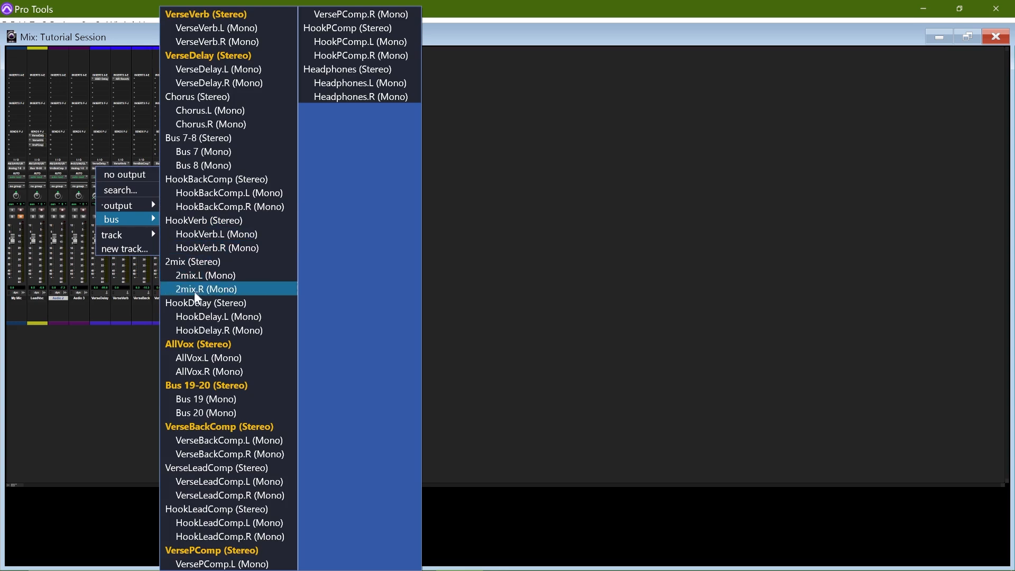
left_click(203, 344)
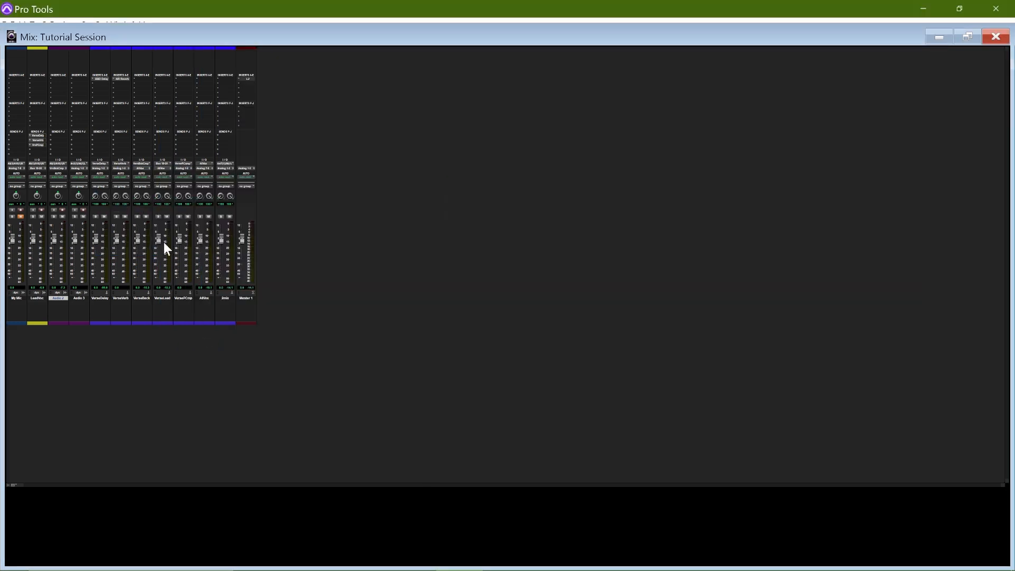
left_click(122, 168)
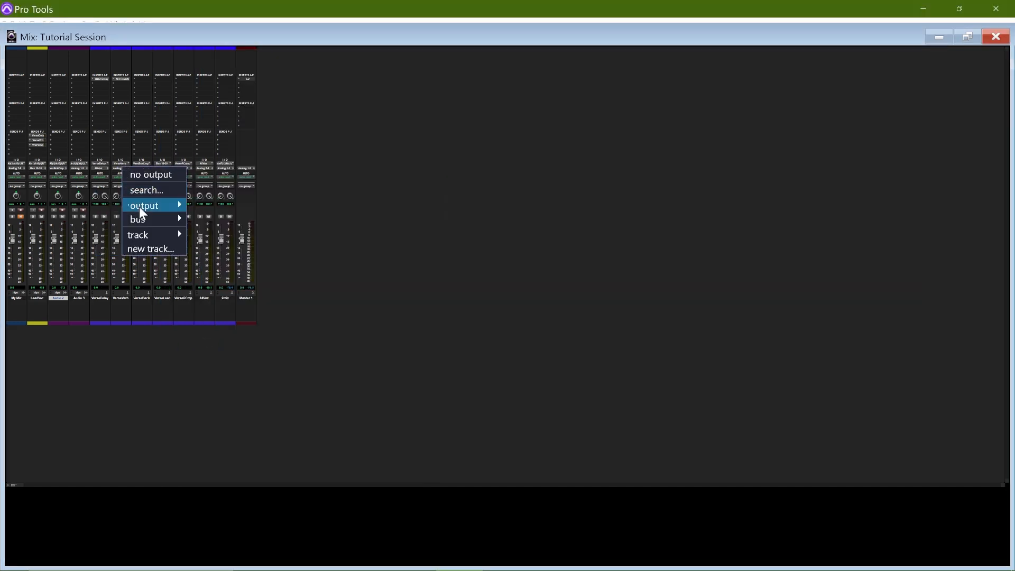
mouse_move(142, 219)
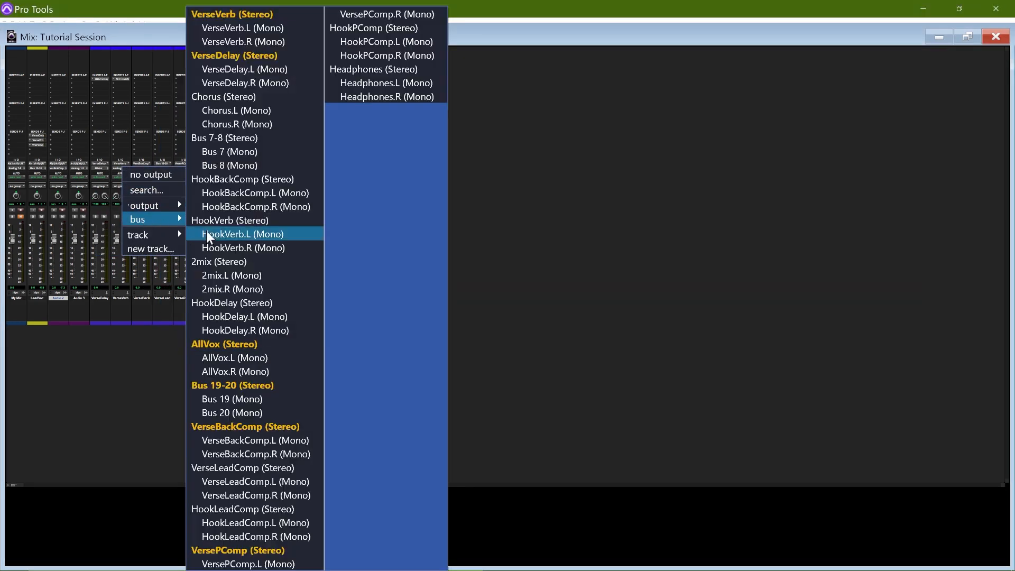
left_click(227, 344)
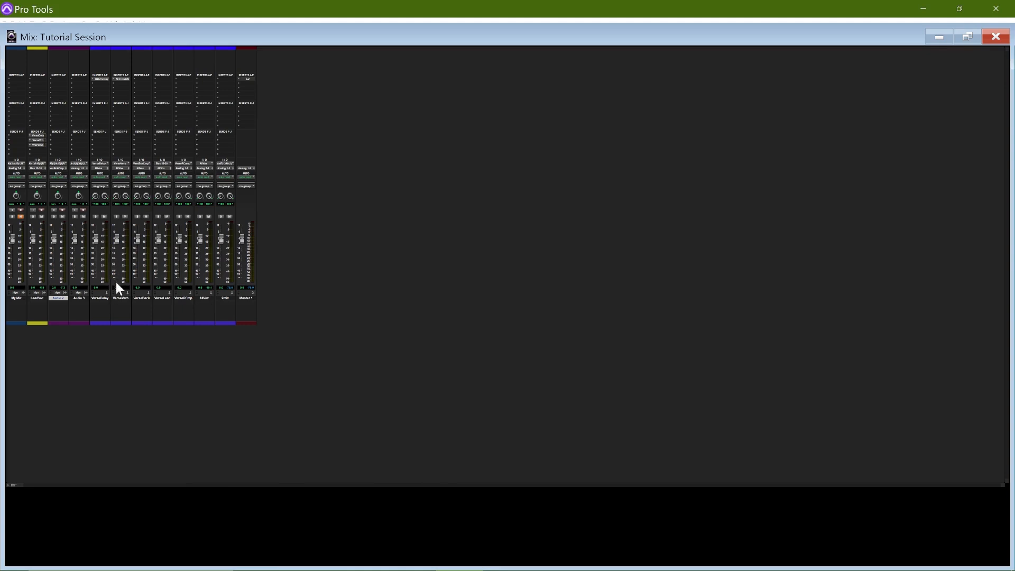
Step: Raise the levels of the LeadVox track's VerseDelay, VerseVerb and VersePComp sends and close the send window
left_click(38, 136)
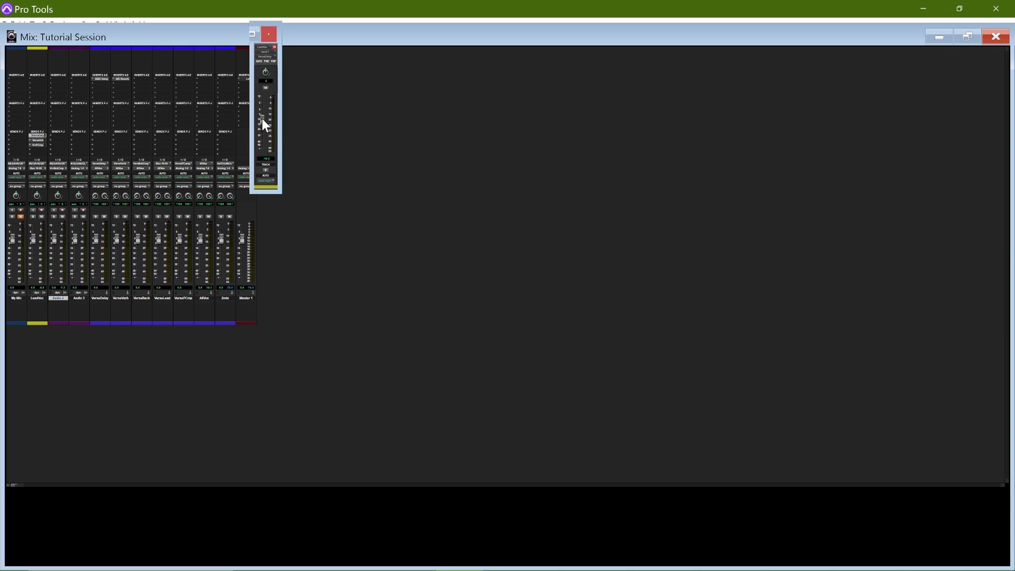
left_click(36, 140)
left_click(37, 145)
left_click(270, 35)
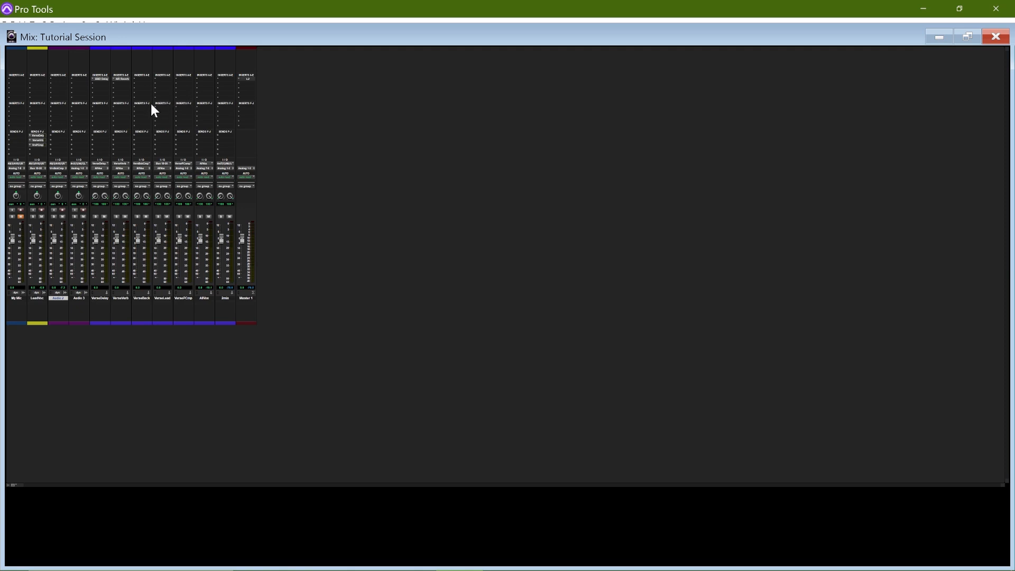
Step: Turn up the Mix knob of the VerseDelay track's BBD Delay during playback and close the plug-in window
key("space")
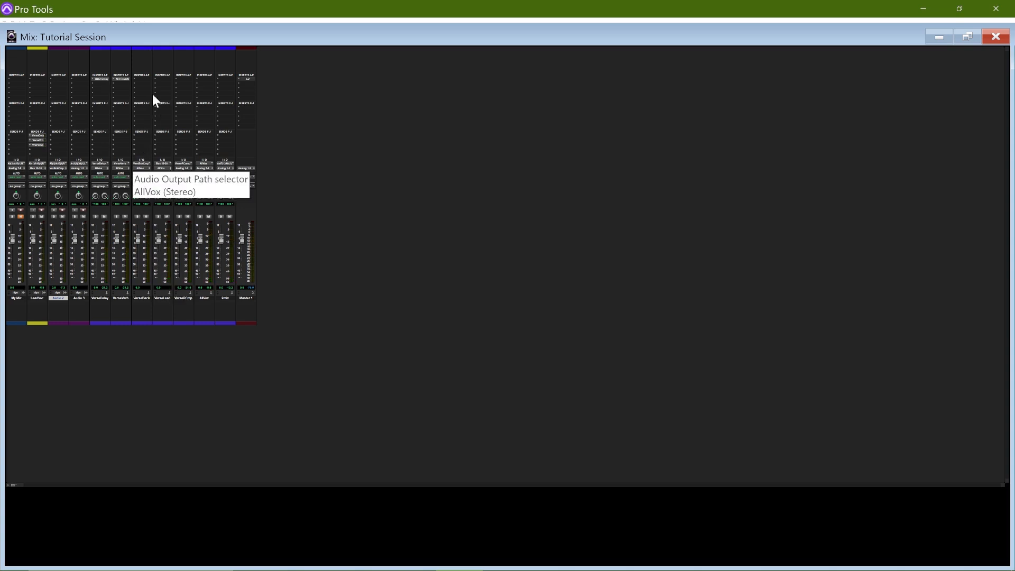
left_click(99, 80)
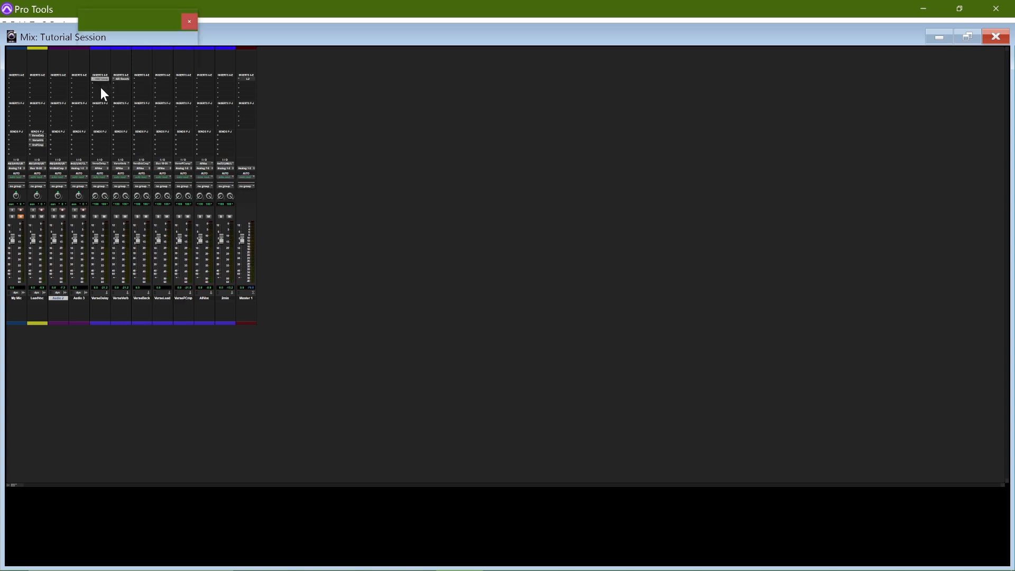
left_click_drag(176, 79, 177, 58)
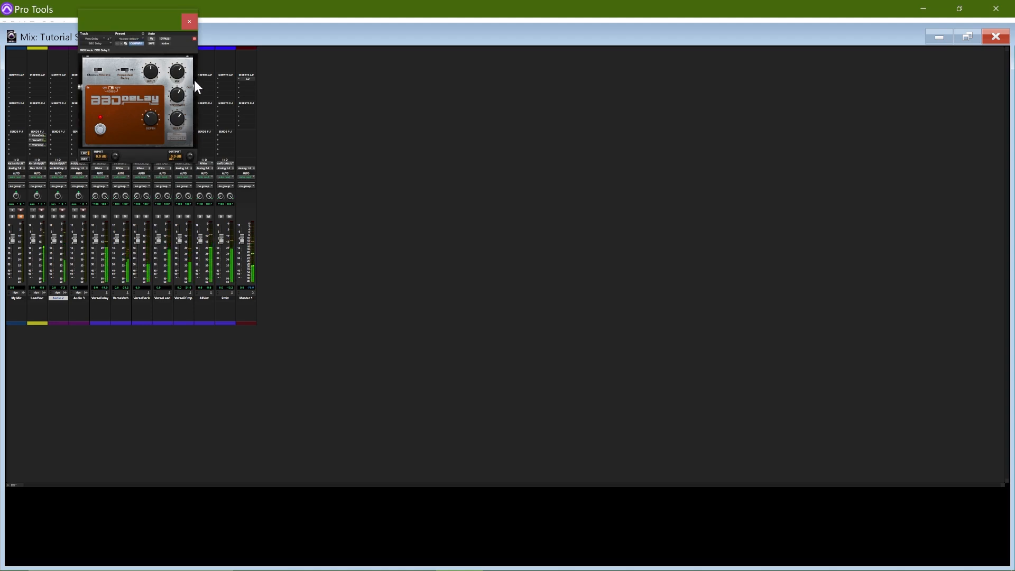
left_click(191, 28)
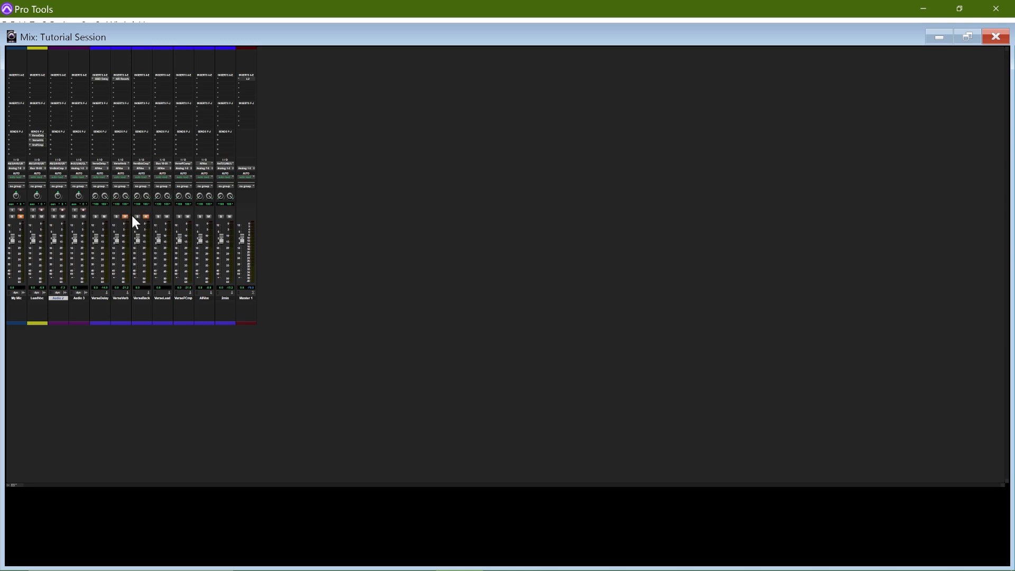
Step: Play the session with the VerseDelay and VerseVerb tracks muted and unmute VerseDelay to compare the sound
key("space")
key("space")
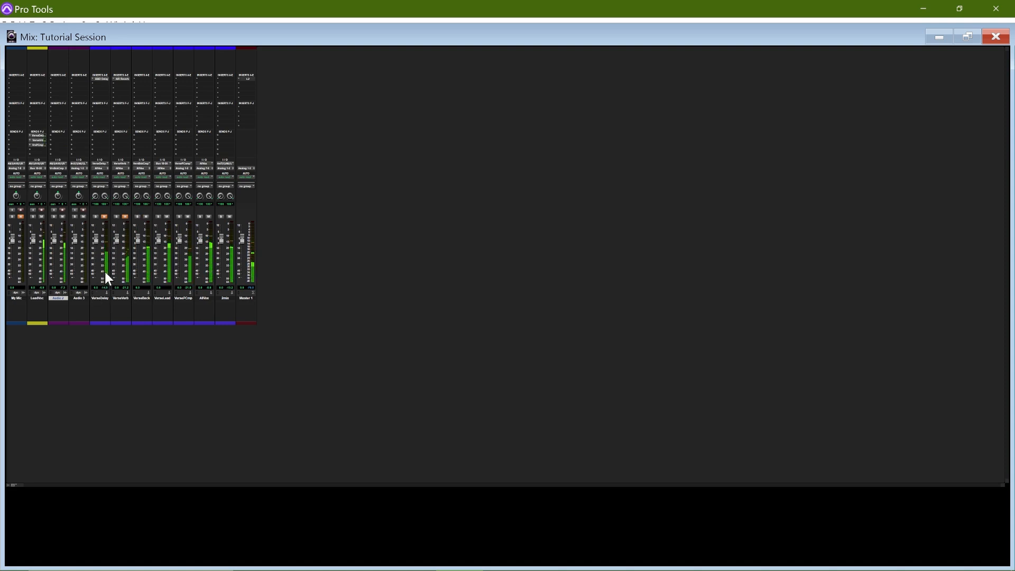
left_click(104, 217)
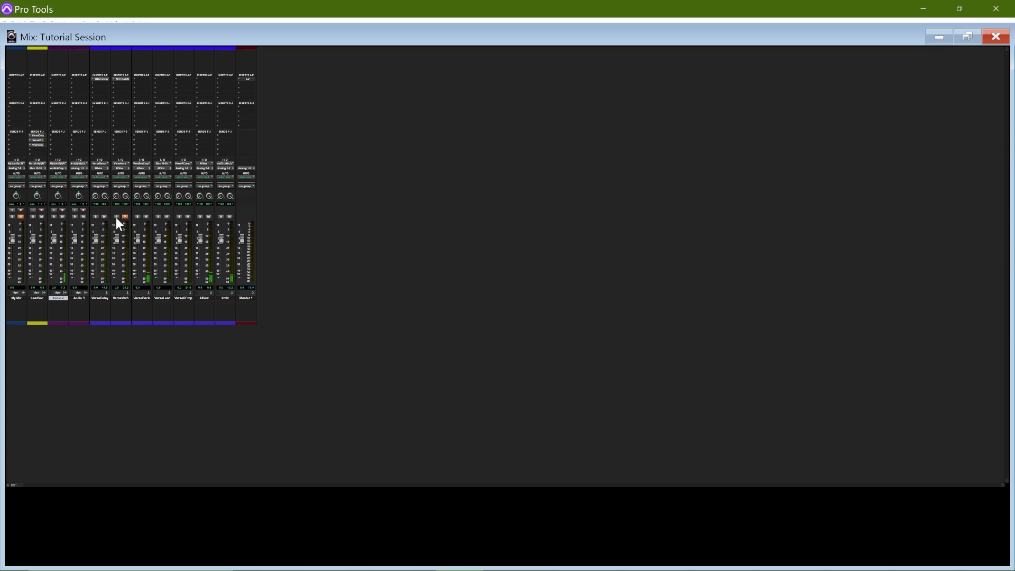
Step: Unmute the VerseVerb track and check the levels of the LeadVox track's VersePComp and VerseDelay sends
left_click(125, 217)
left_click(39, 145)
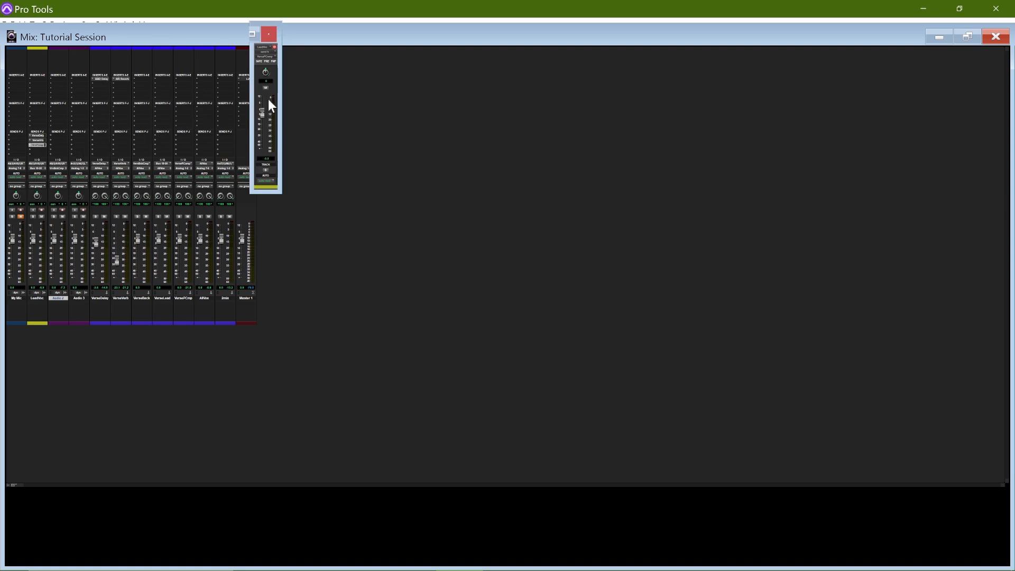
left_click(271, 35)
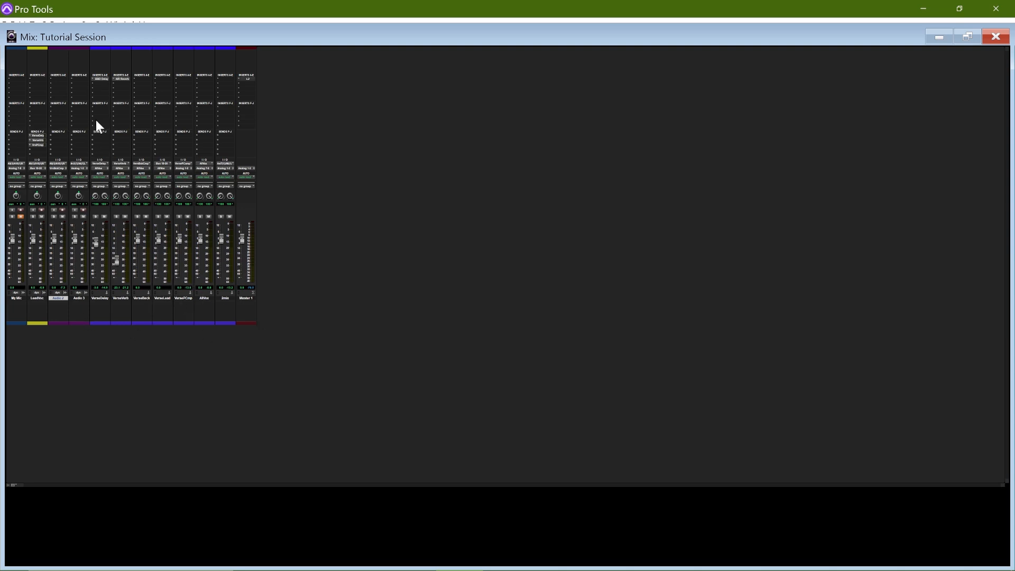
left_click(37, 136)
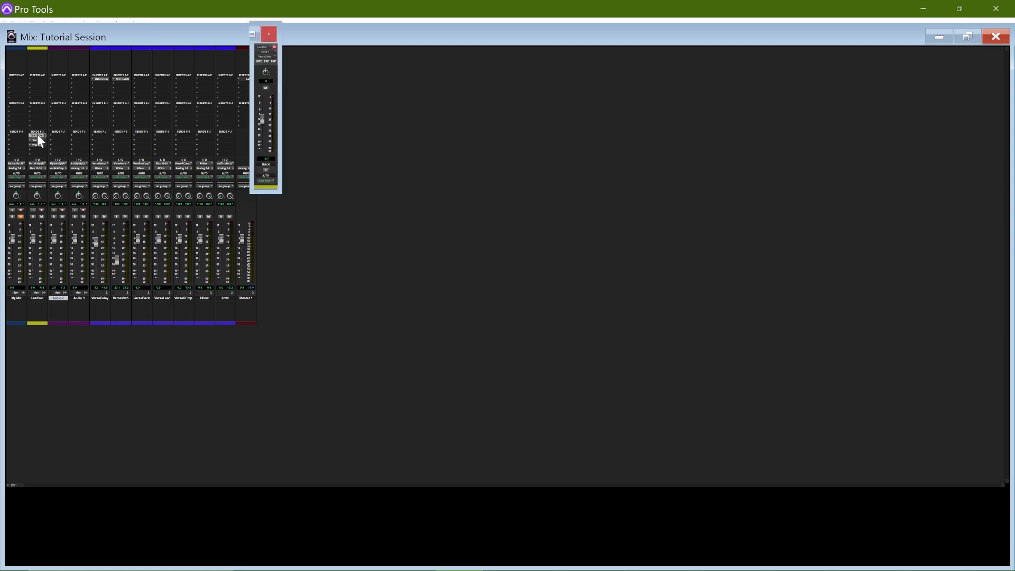
left_click(269, 34)
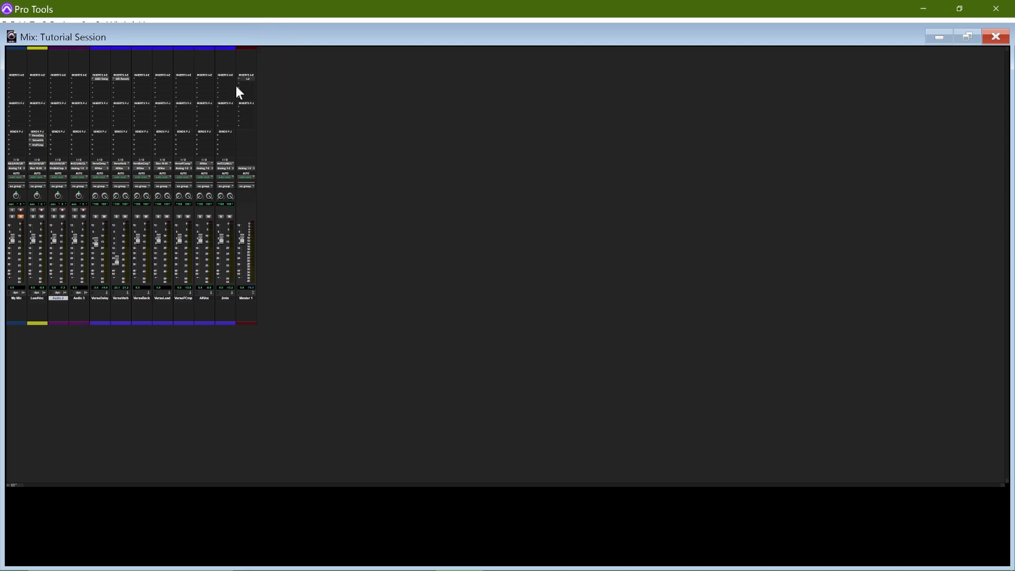
Step: Look through the buses available for the Audio 2 track's output, then restore the full-size Mix window
left_click(59, 167)
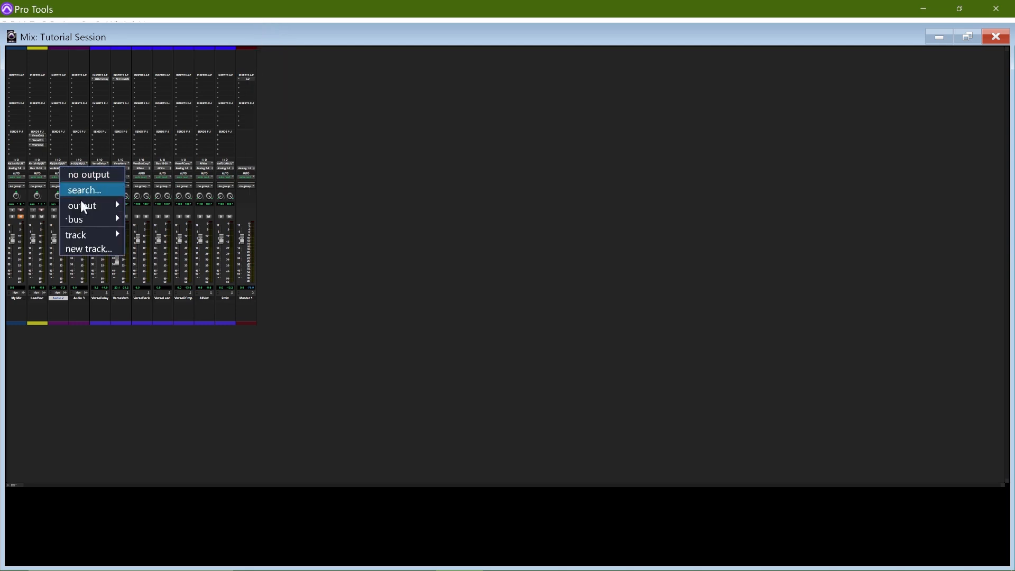
mouse_move(83, 216)
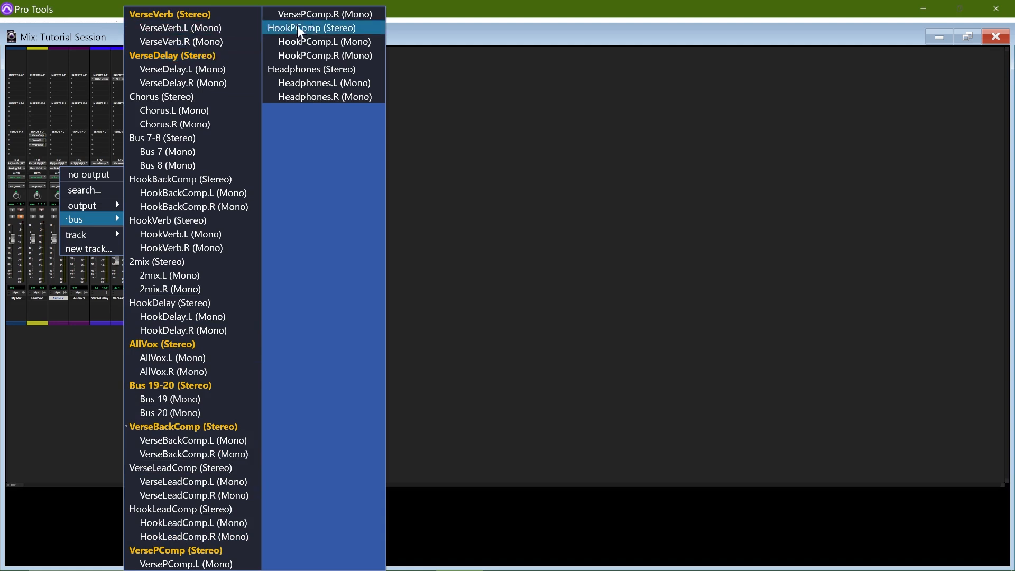
double_click(407, 29)
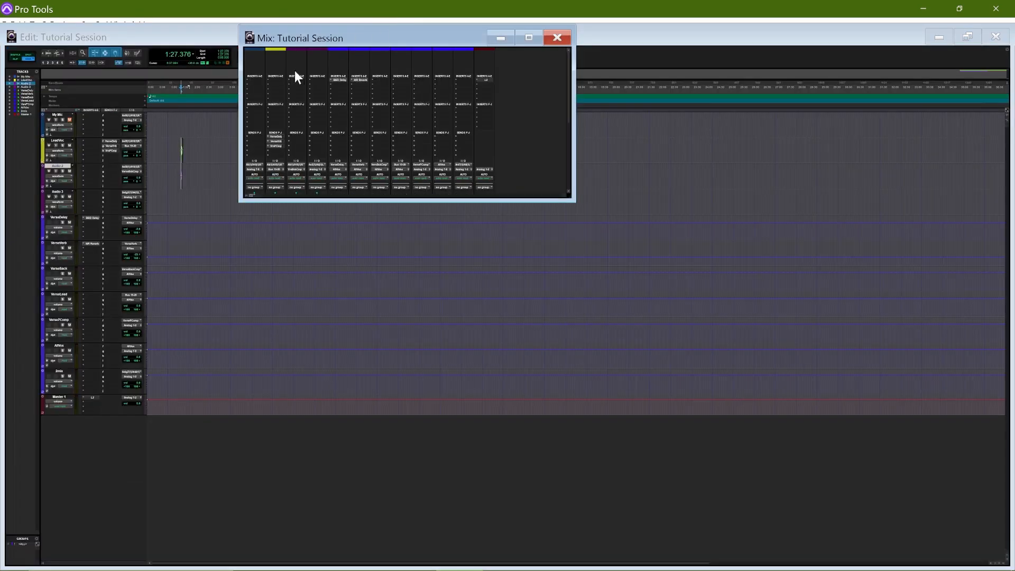
left_click(529, 38)
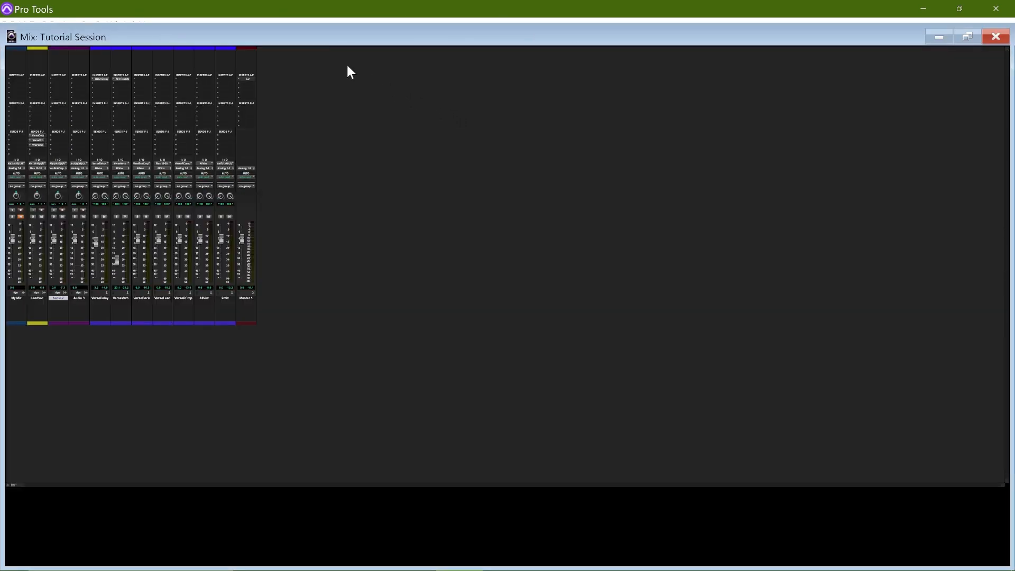
left_click(36, 21)
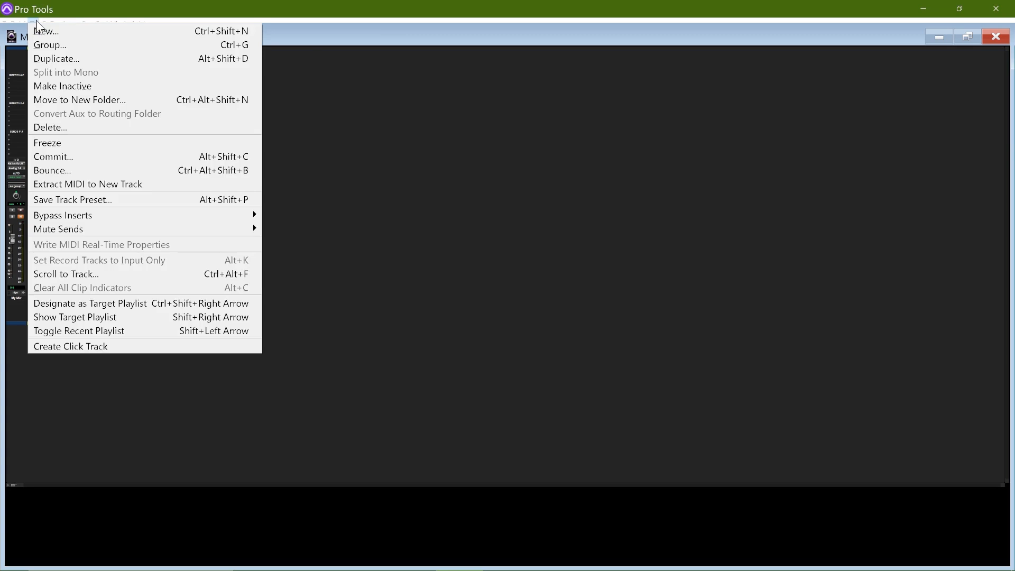
mouse_move(8, 23)
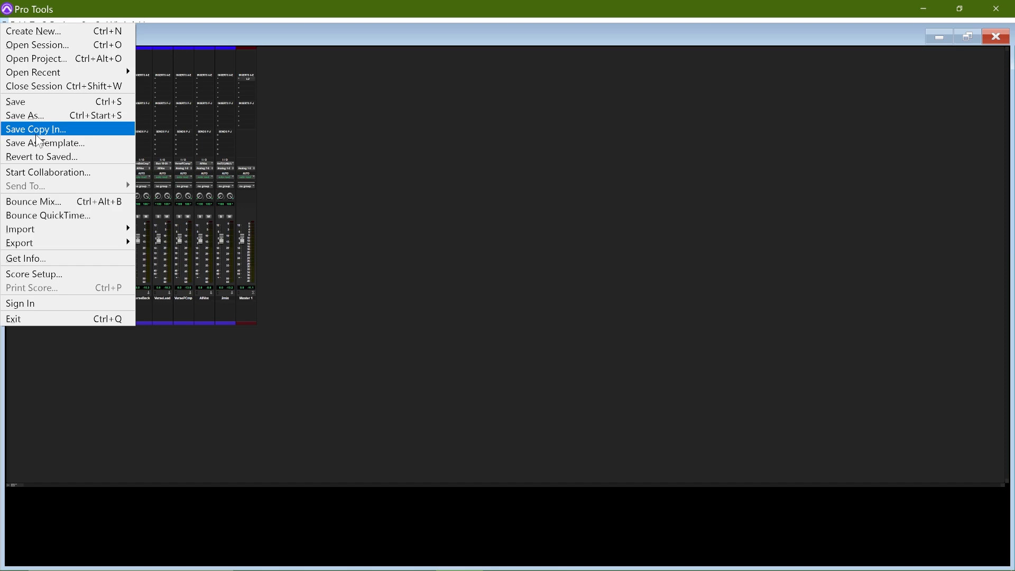
left_click(375, 123)
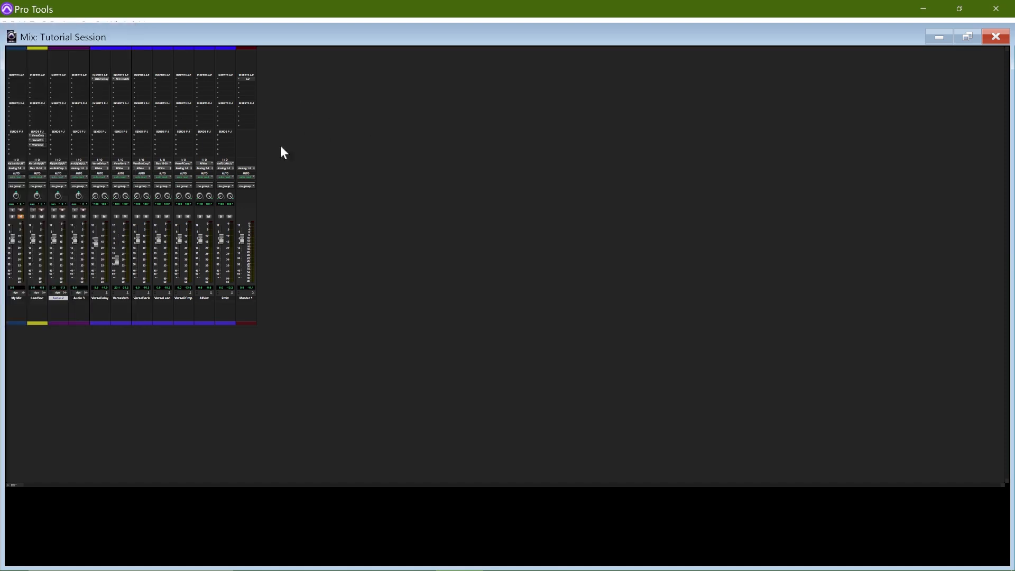